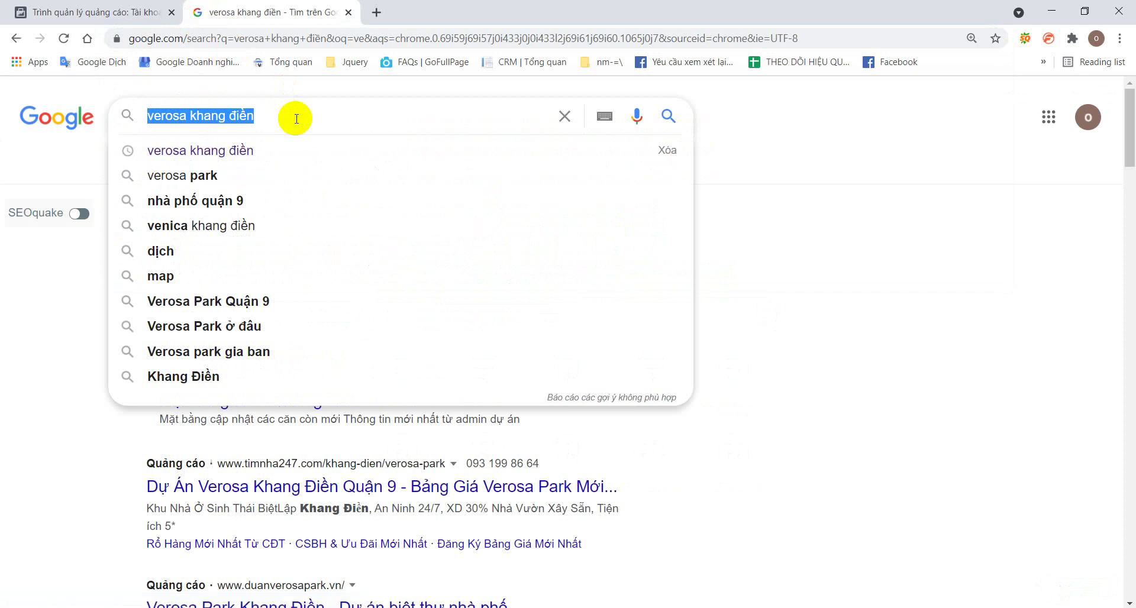
# Look over the Google search results for verosa khang điền and return to the Facebook ad accounts list.
pyautogui.click(760, 135)
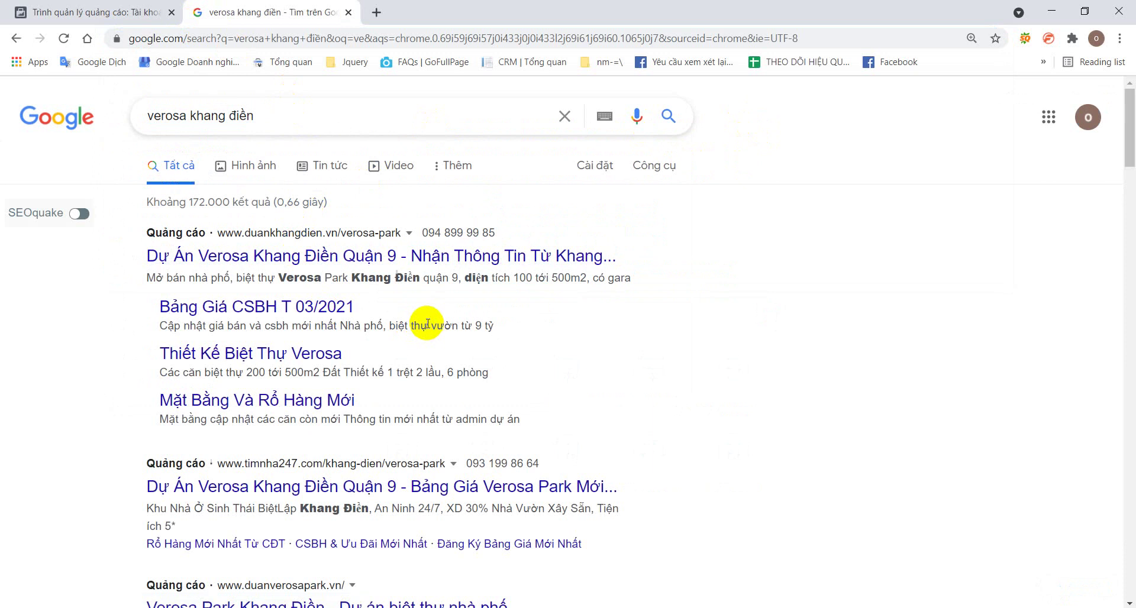
pyautogui.scroll(-3, 423, 325)
pyautogui.click(94, 11)
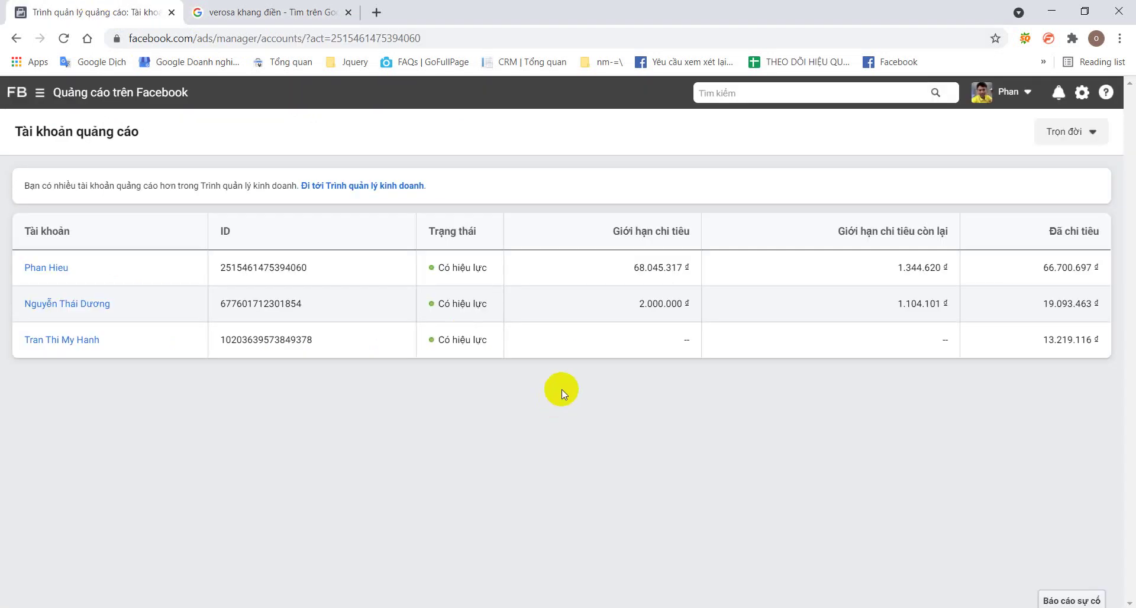
pyautogui.press('XF86AudioRaiseVolume')
pyautogui.press('XF86AudioRaiseVolume')
pyautogui.press('XF86AudioRaiseVolume')
pyautogui.press('XF86AudioRaiseVolume')
pyautogui.press('XF86AudioRaiseVolume')
pyautogui.press('XF86AudioRaiseVolume')
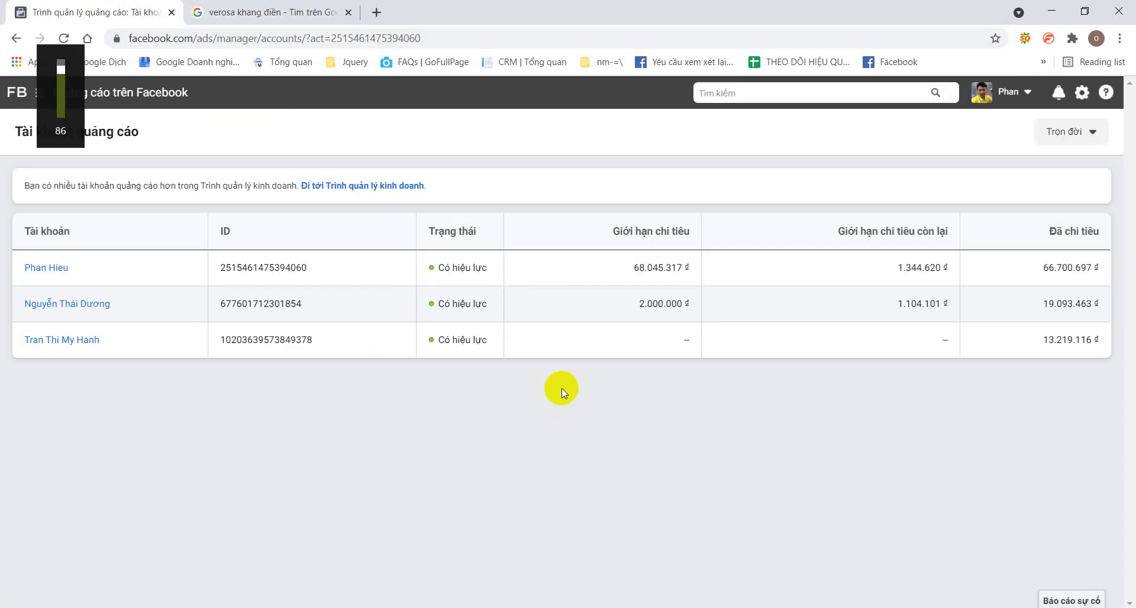
# Open the last listed ad account in a new tab and review its campaigns' reach, cost per result and amount spent.
pyautogui.rightClick(84, 344)
pyautogui.click(178, 359)
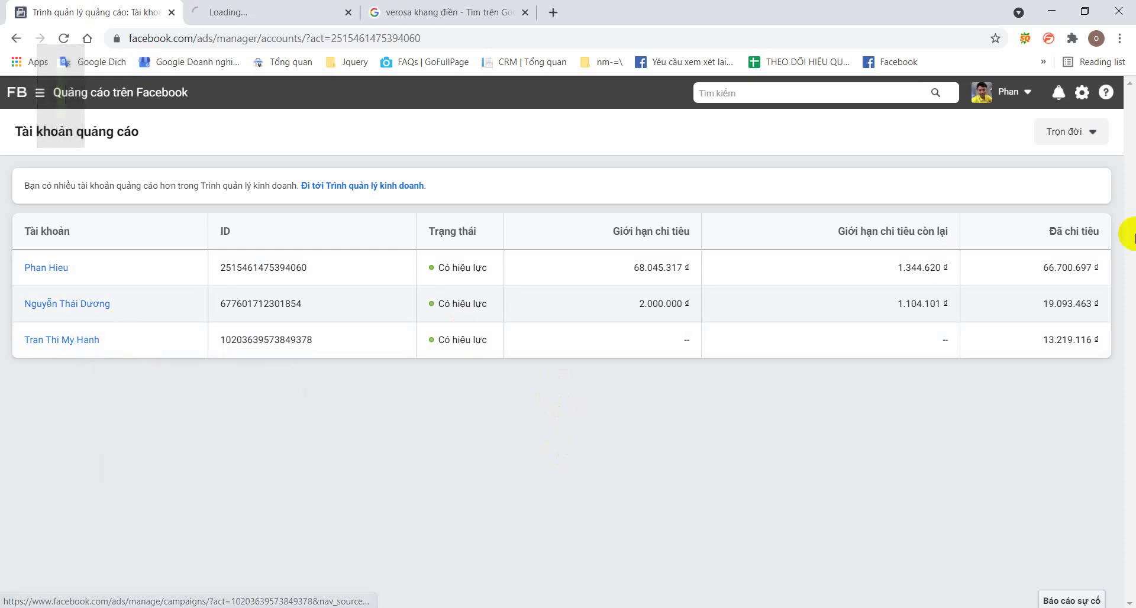
pyautogui.click(224, 10)
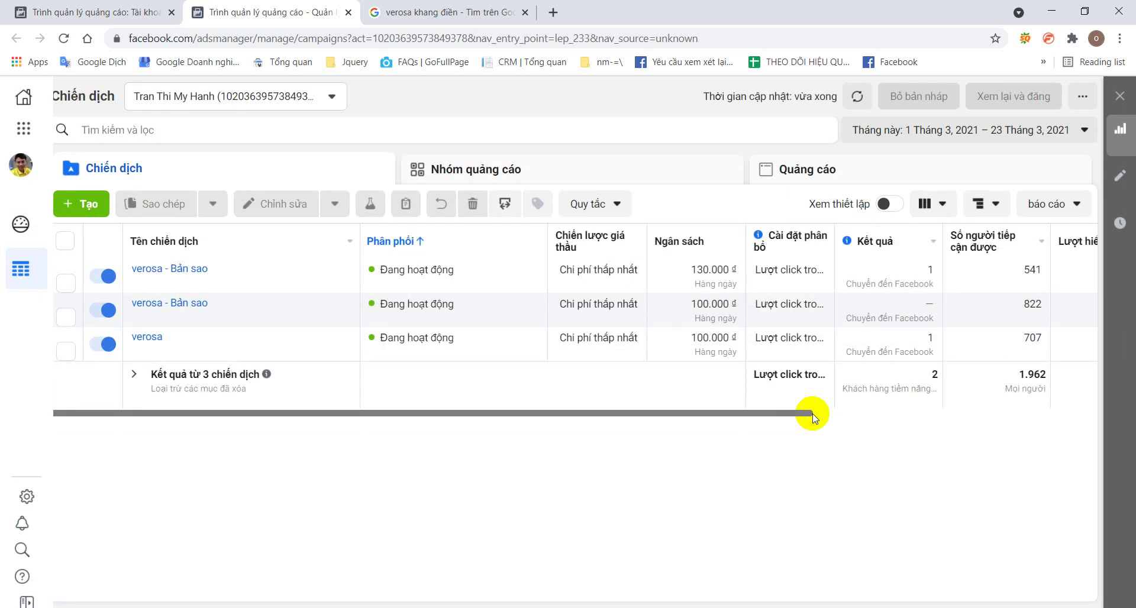
pyautogui.moveTo(812, 413); pyautogui.dragTo(1086, 416)
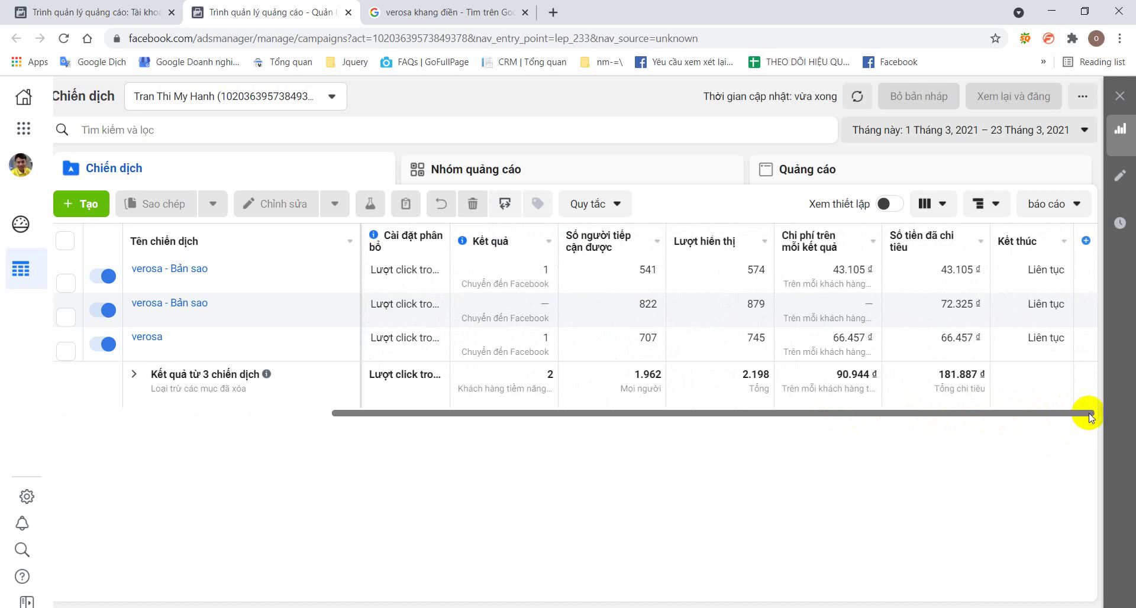
pyautogui.moveTo(1090, 416); pyautogui.dragTo(764, 459)
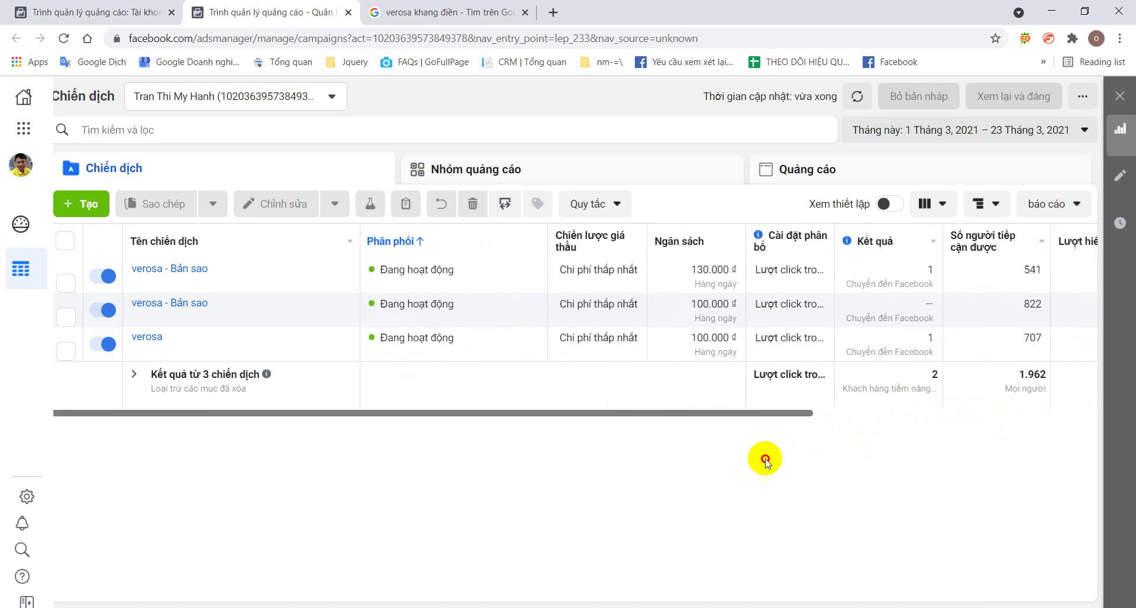
# Write the note "2 tr /tháng" in the address bar of a new browser tab.
pyautogui.click(555, 13)
pyautogui.write('2')
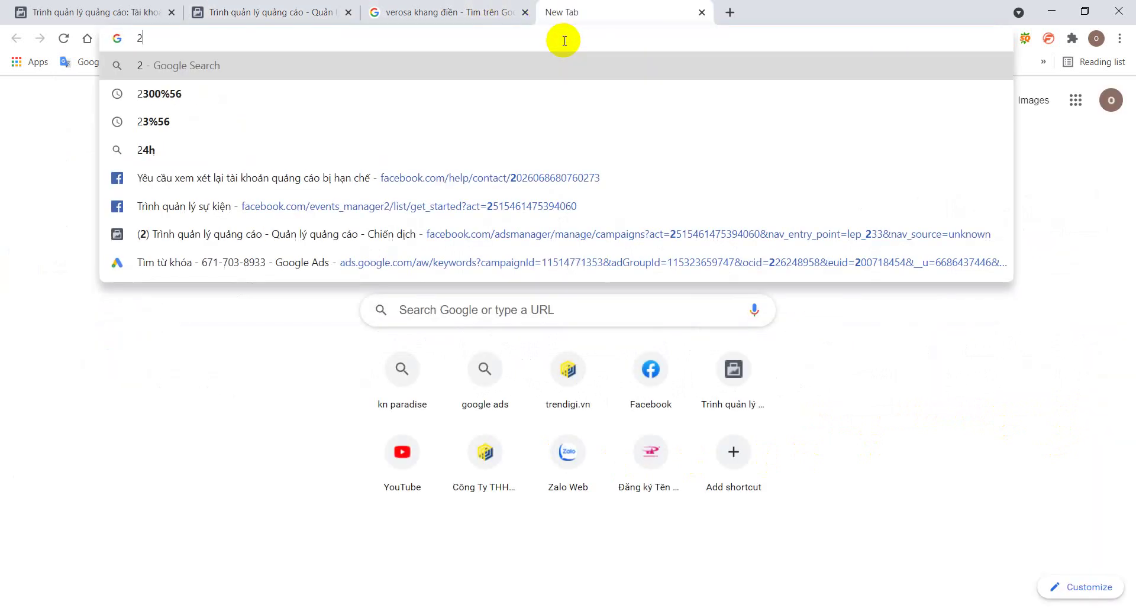
pyautogui.write(' tr')
pyautogui.press('Down')
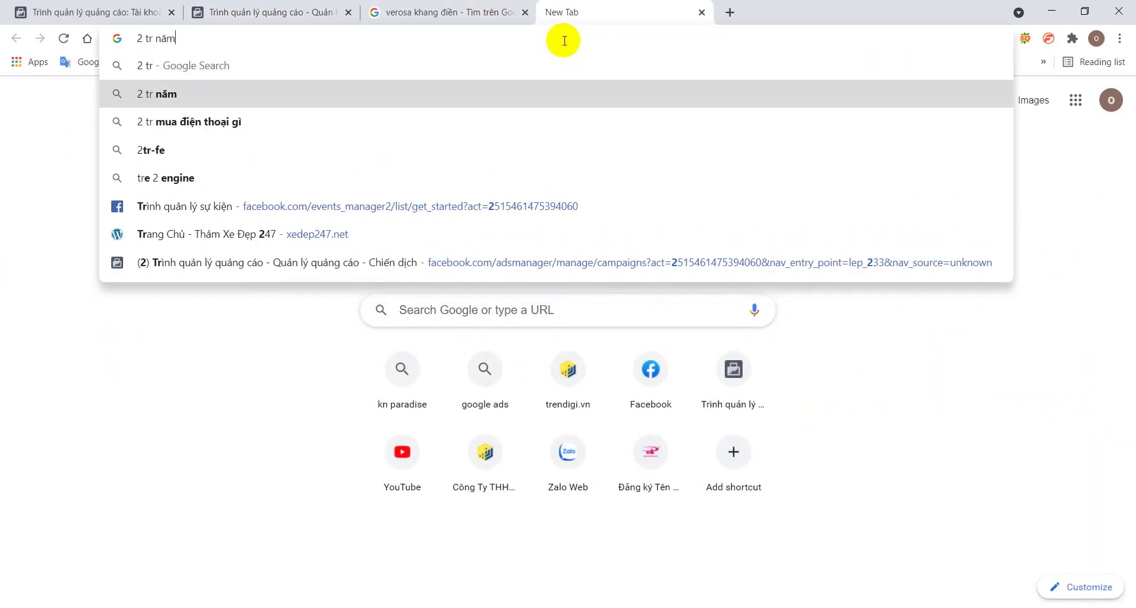
pyautogui.press('BackSpace')
pyautogui.press('BackSpace')
pyautogui.press('BackSpace')
pyautogui.write('/')
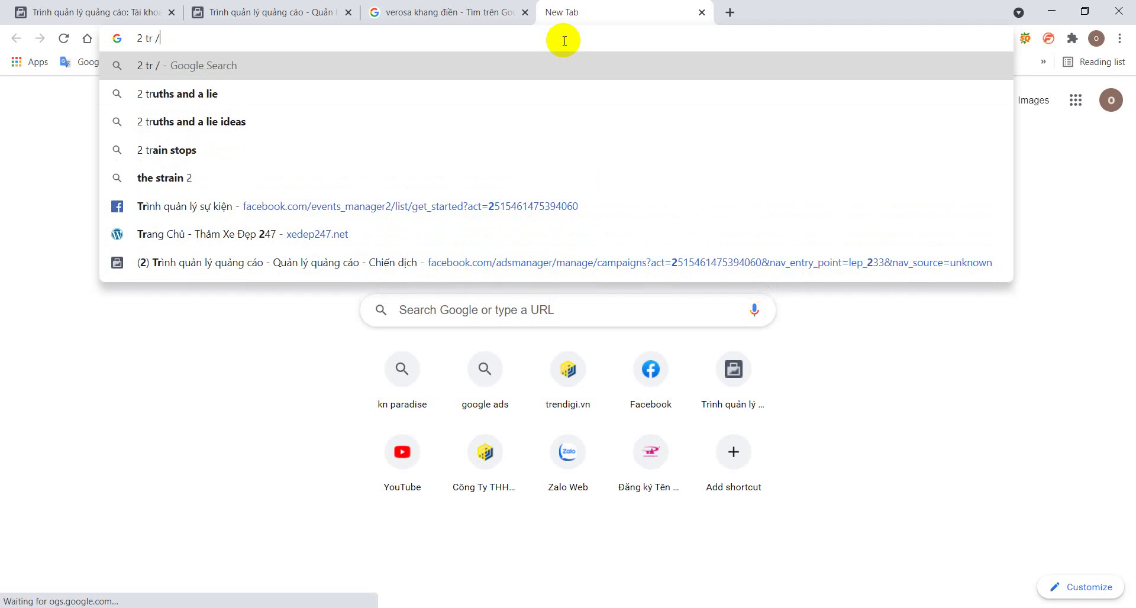
pyautogui.write('tháng')
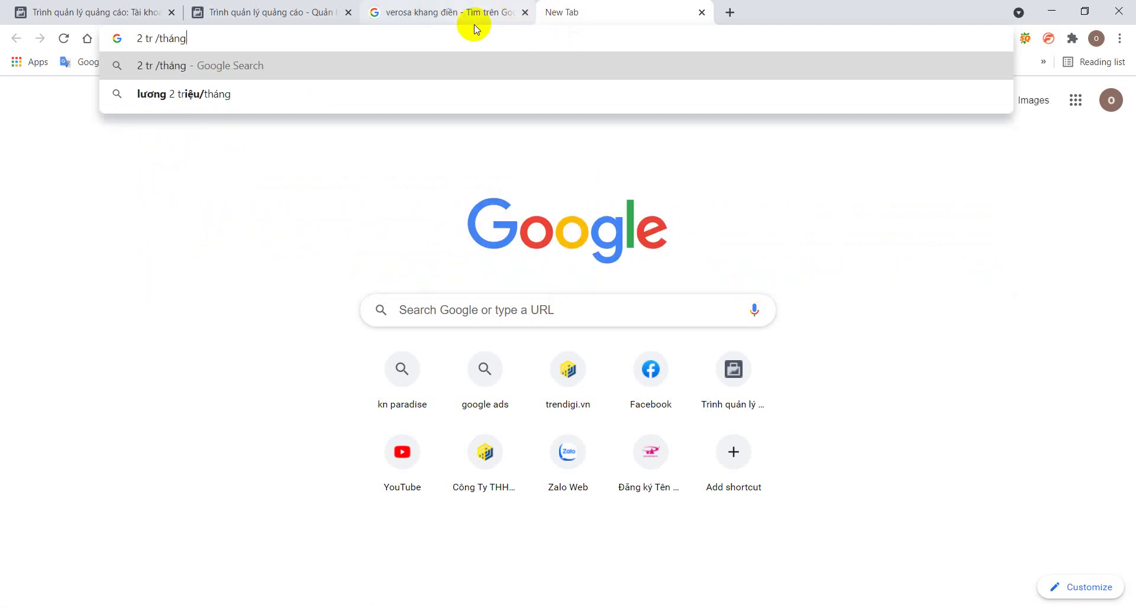
# Compare the monthly amount in the note with the campaigns' budgets, results, reach and costs in Ads Manager.
pyautogui.click(269, 12)
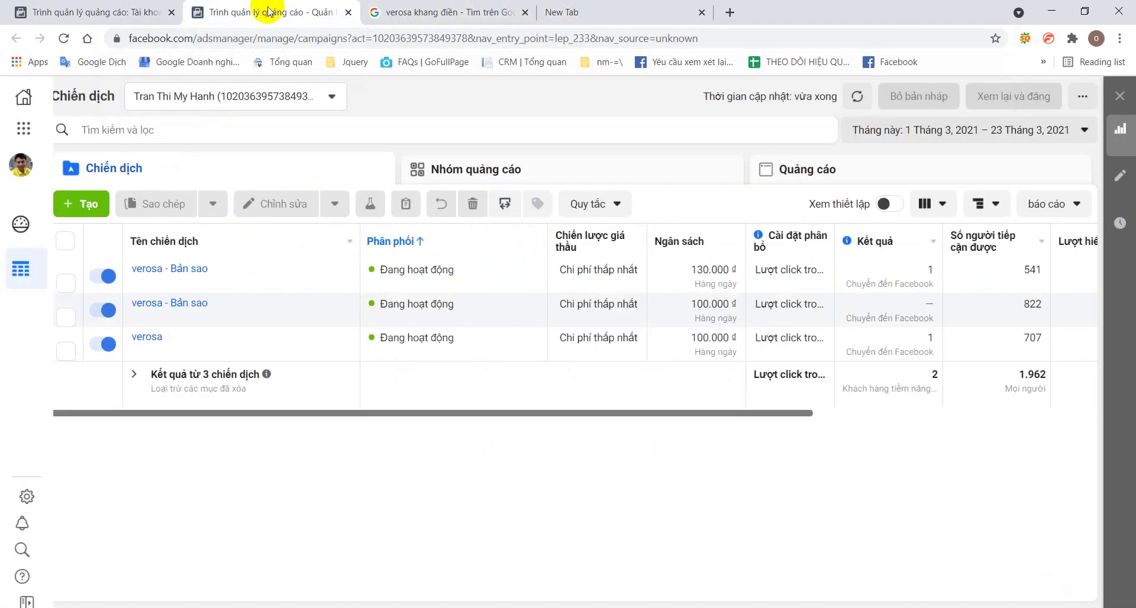
pyautogui.click(655, 18)
pyautogui.click(654, 44)
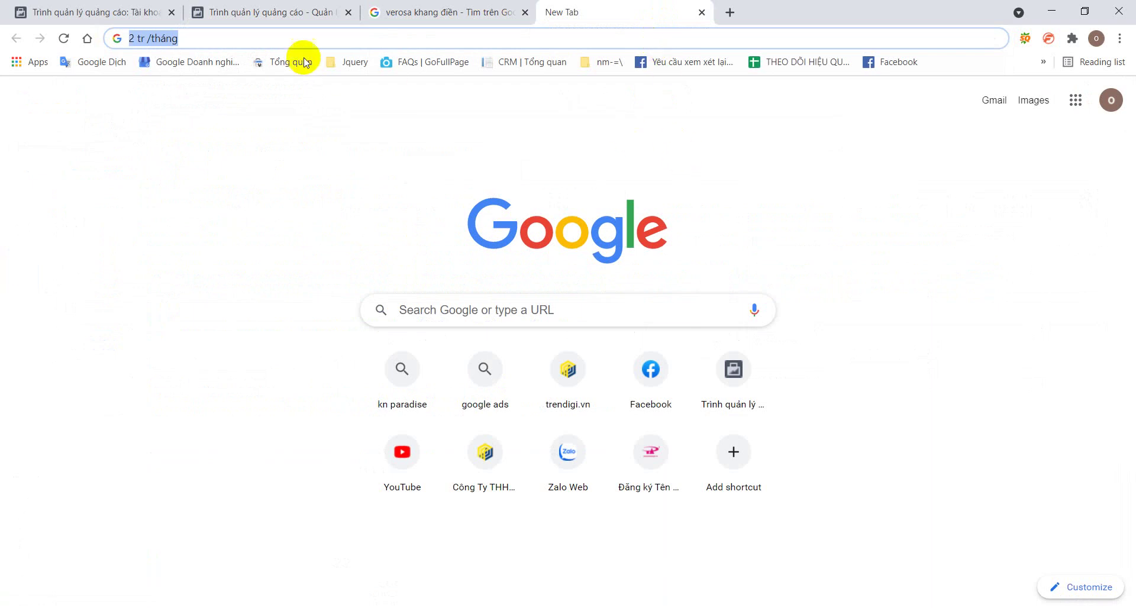
pyautogui.click(282, 11)
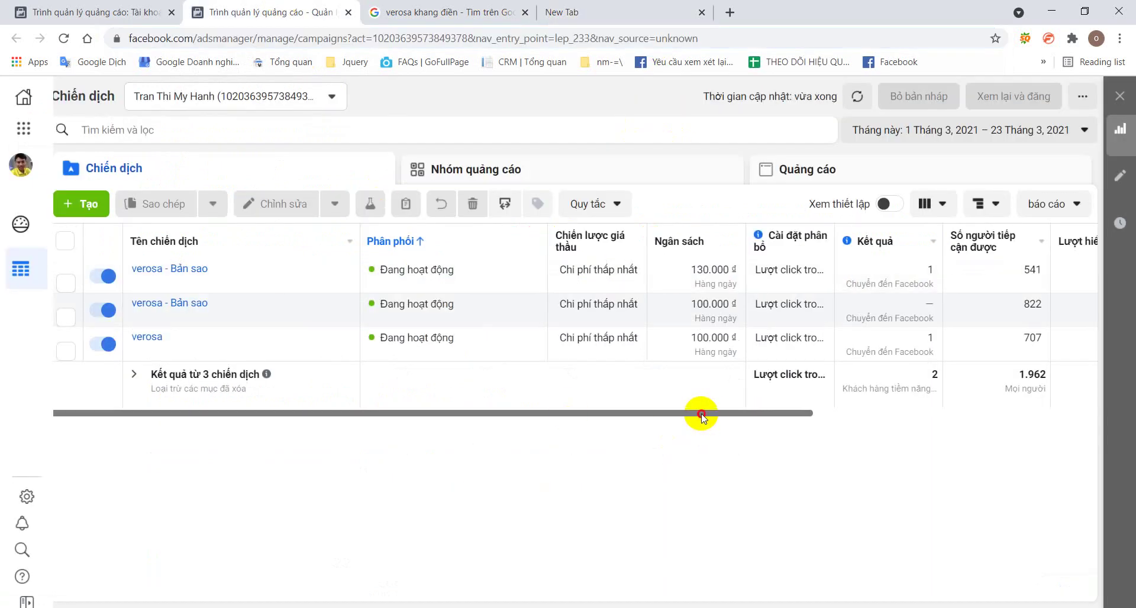
pyautogui.moveTo(700, 414); pyautogui.dragTo(959, 431)
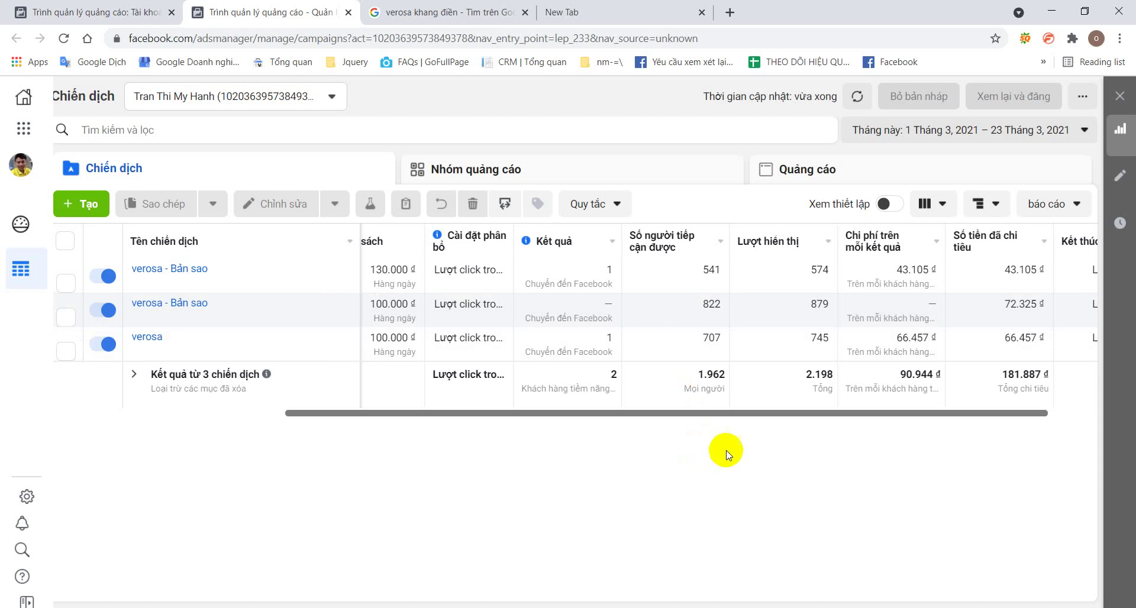
pyautogui.moveTo(743, 418)
pyautogui.mouseDown()
pyautogui.moveTo(372, 436)
pyautogui.moveTo(465, 421)
pyautogui.moveTo(592, 424)
pyautogui.mouseUp()
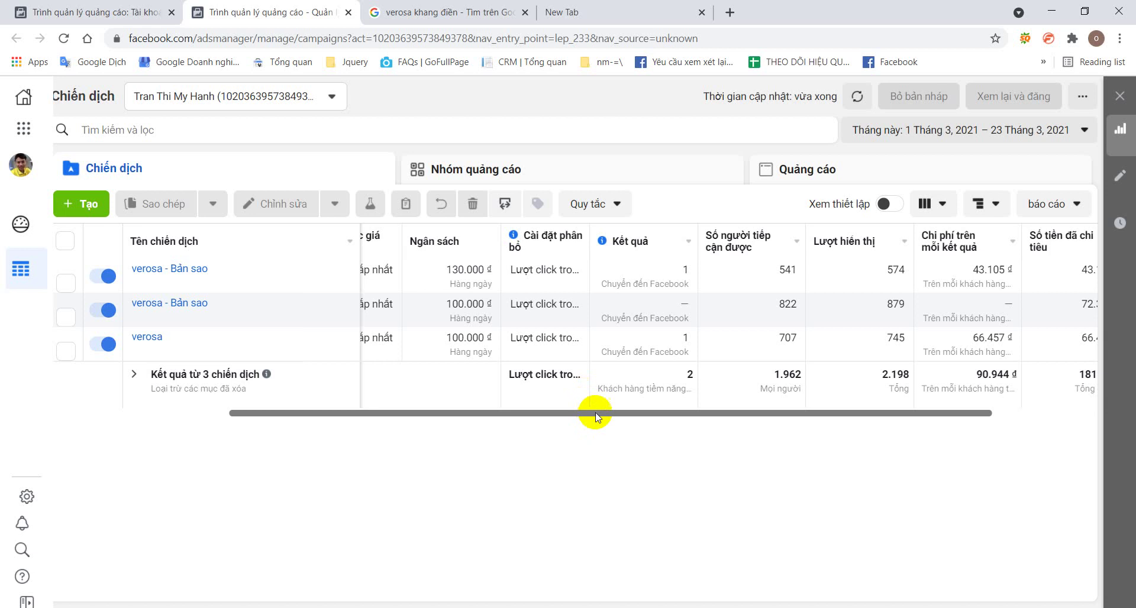
pyautogui.moveTo(594, 413); pyautogui.dragTo(226, 441)
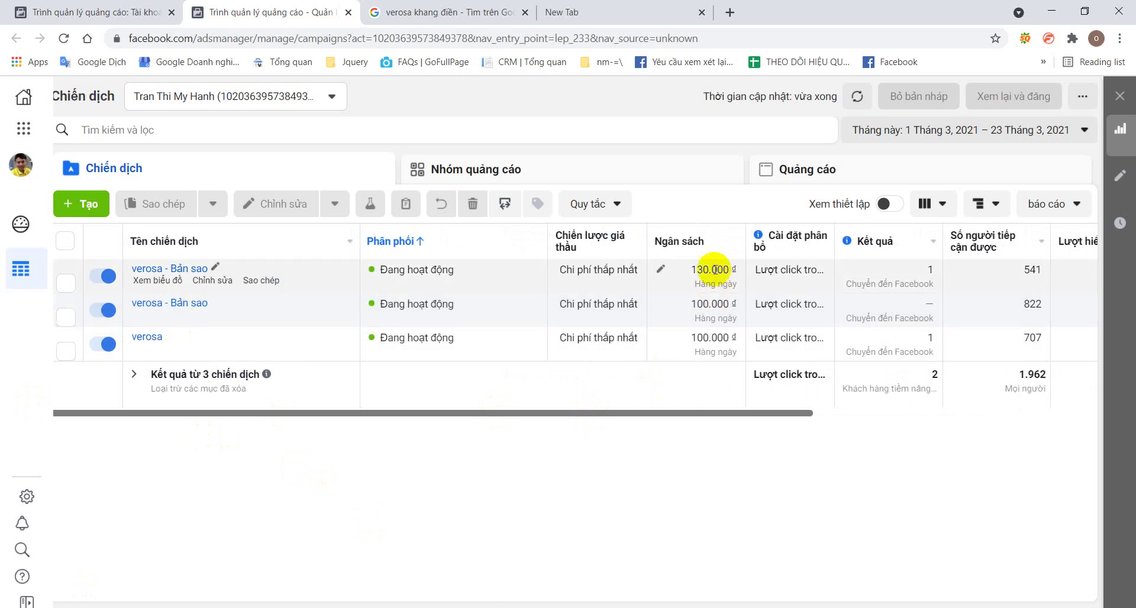
pyautogui.click(716, 311)
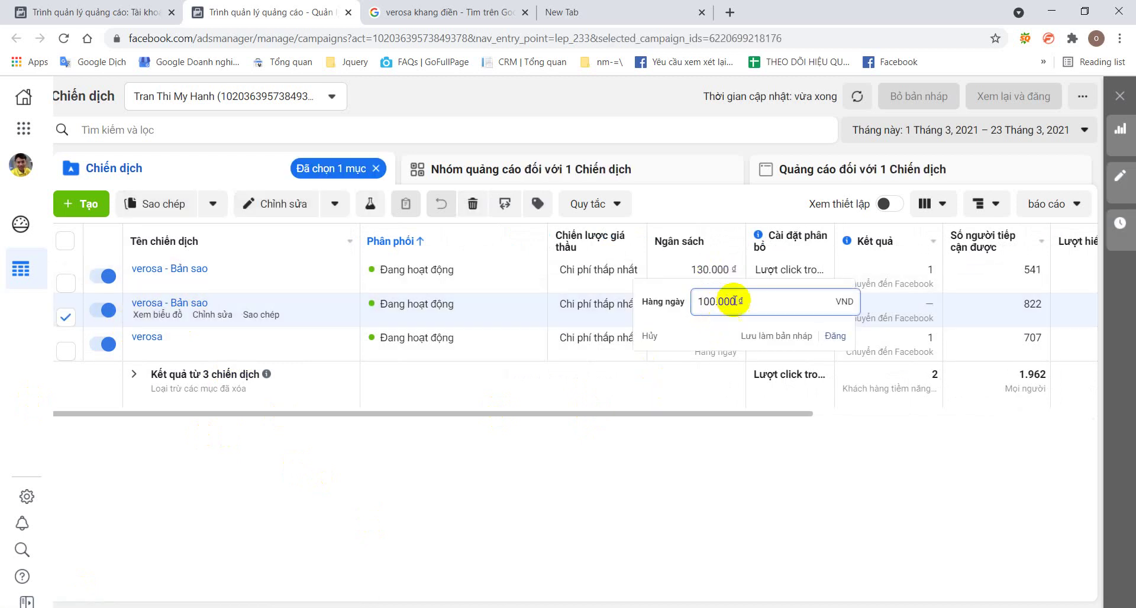
pyautogui.doubleClick(719, 302)
pyautogui.click(717, 496)
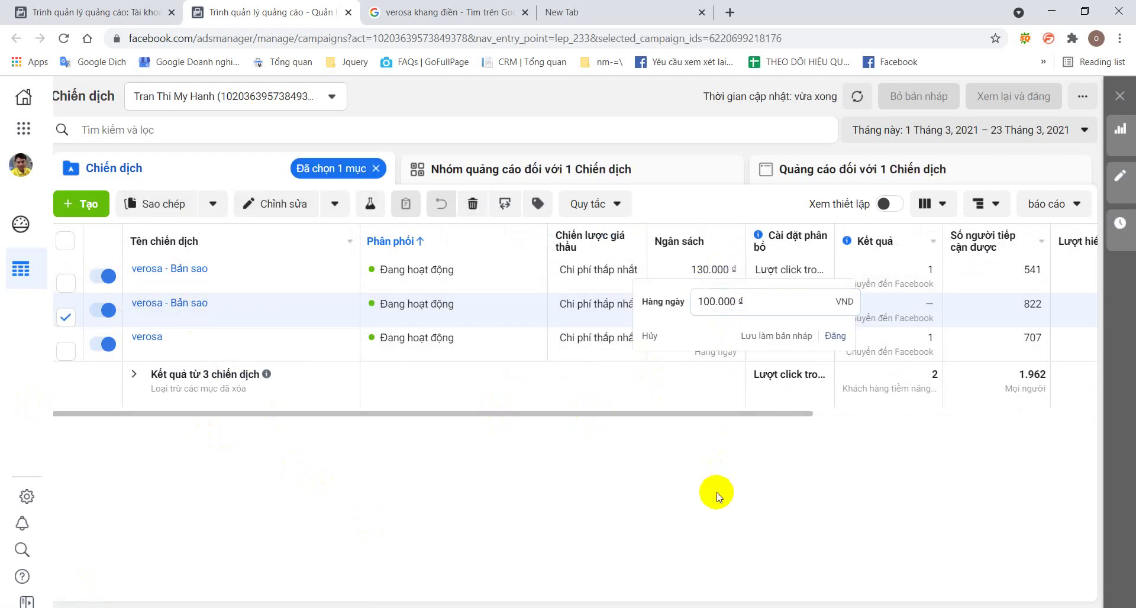
pyautogui.click(651, 336)
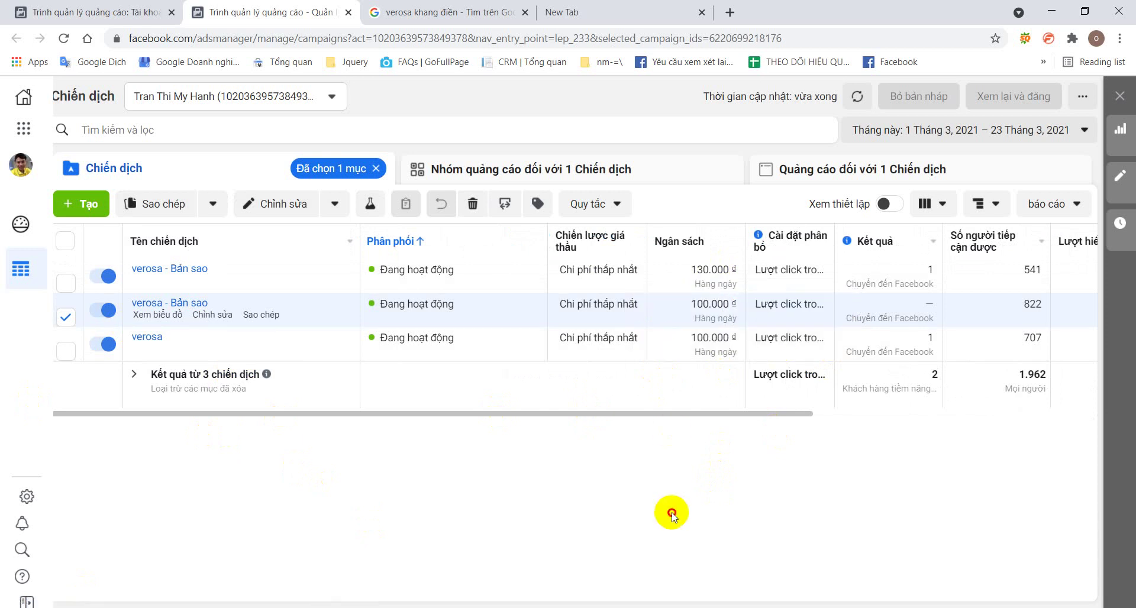
# Change the text in the Google search box to "verosa khang điền 2tr" on the search results page.
pyautogui.click(435, 11)
pyautogui.click(361, 95)
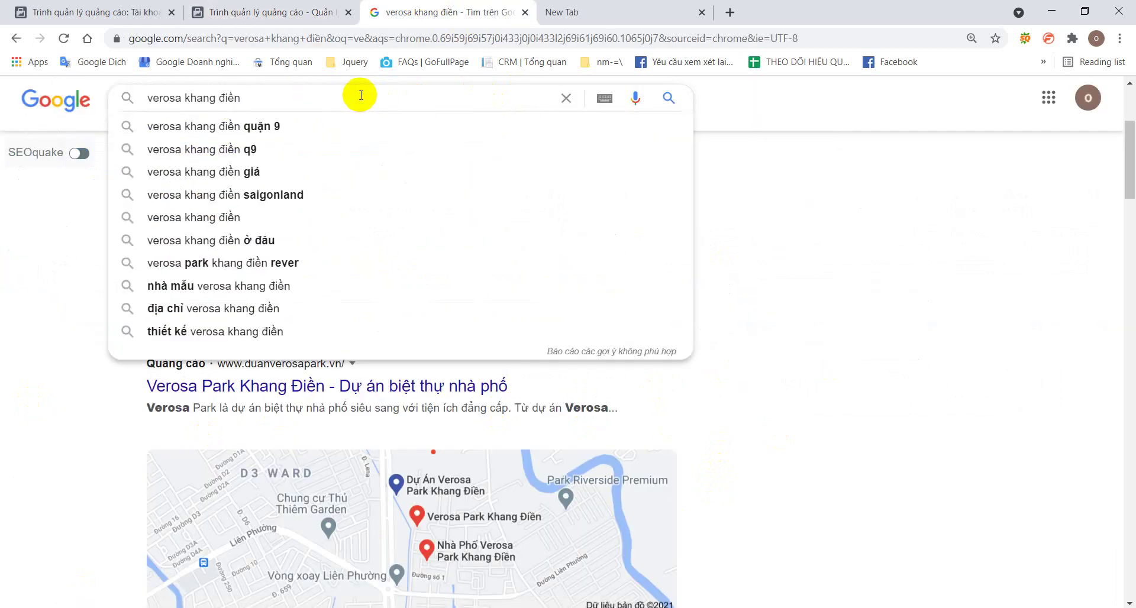
pyautogui.write('20')
pyautogui.press('BackSpace')
pyautogui.press('BackSpace')
pyautogui.press('BackSpace')
pyautogui.write('1 v')
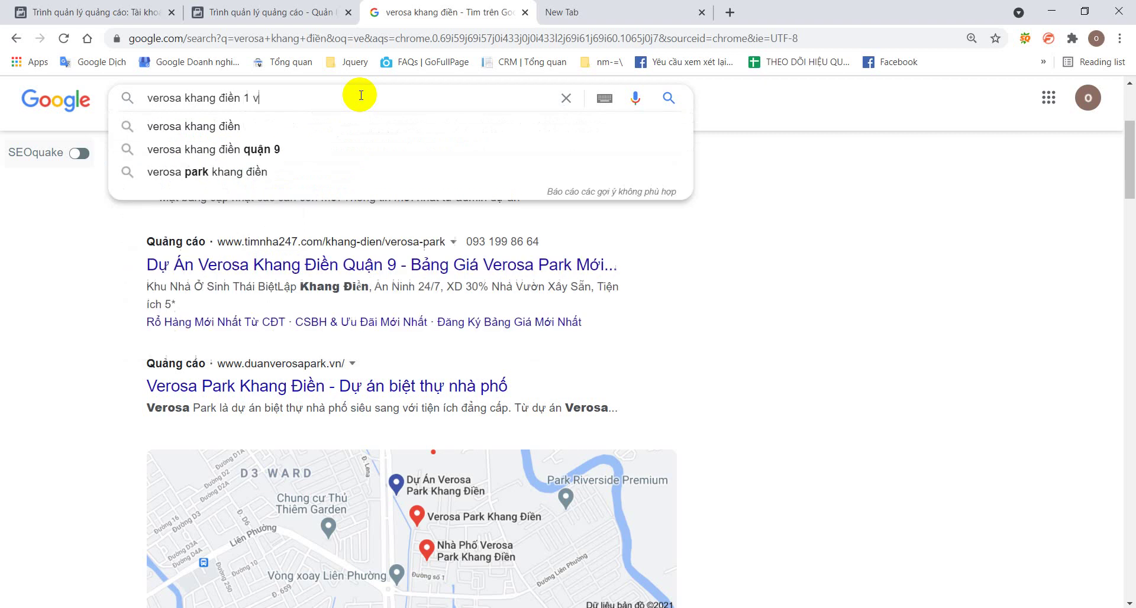
pyautogui.write('ưt')
pyautogui.press('BackSpace')
pyautogui.press('BackSpace')
pyautogui.press('BackSpace')
pyautogui.write('tr')
pyautogui.hotkey('shift', 'Left')
pyautogui.hotkey('shift', 'Left')
pyautogui.hotkey('shift', 'Left')
pyautogui.press('Right')
pyautogui.press('BackSpace')
pyautogui.write('2')
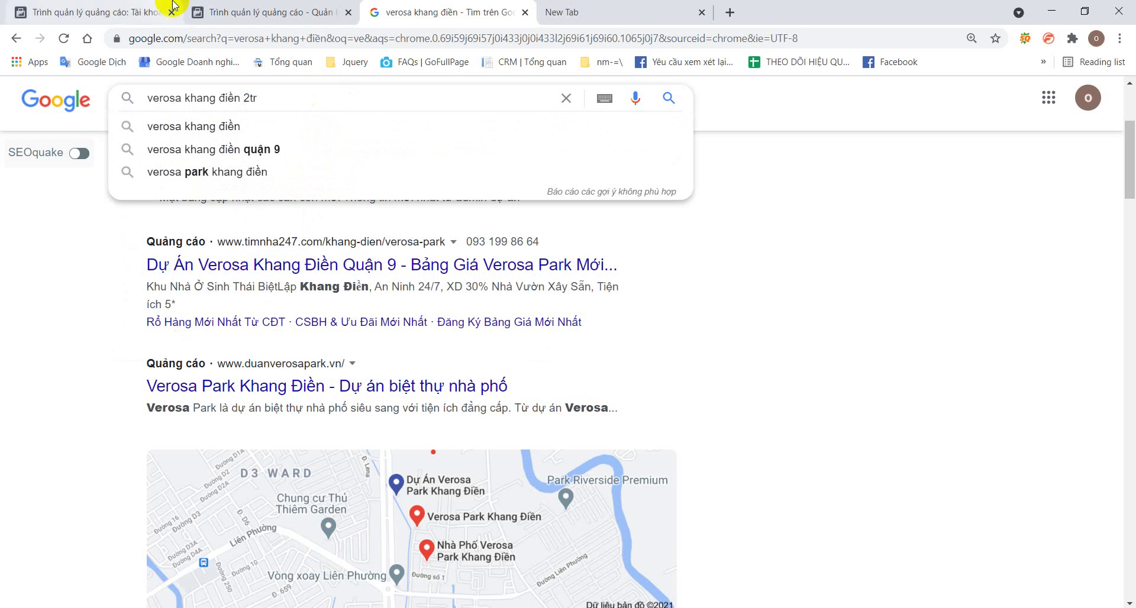
# Return to the campaign list and select the verosa - Bản sao campaign with the 130.000 ₫ daily budget.
pyautogui.hotkey('ctrl', 'shift', 'Tab')
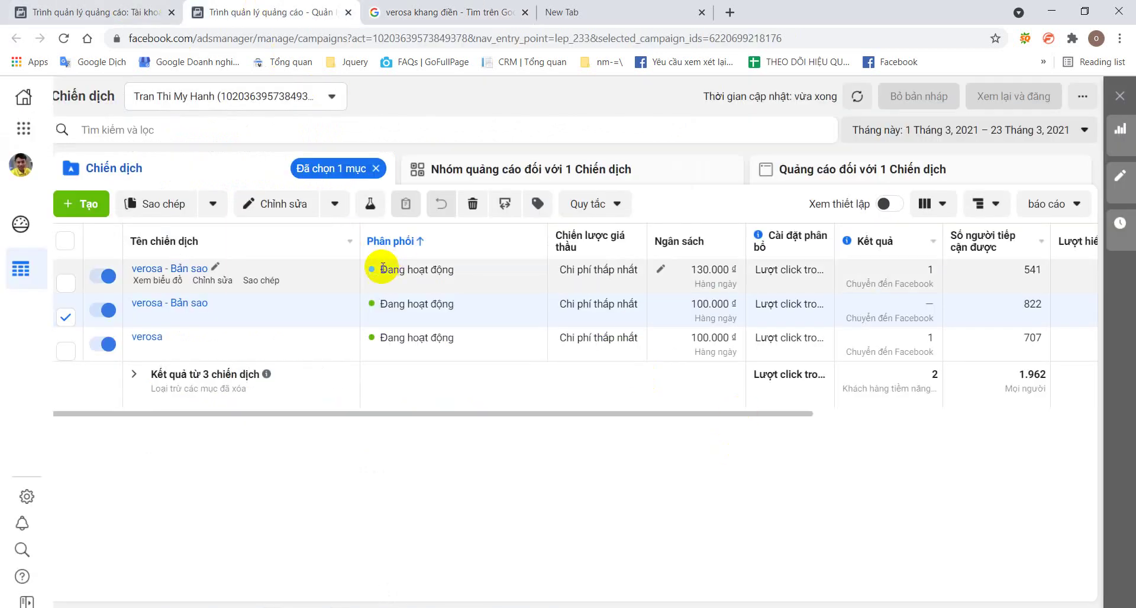
pyautogui.moveTo(378, 267); pyautogui.dragTo(462, 290)
pyautogui.click(488, 491)
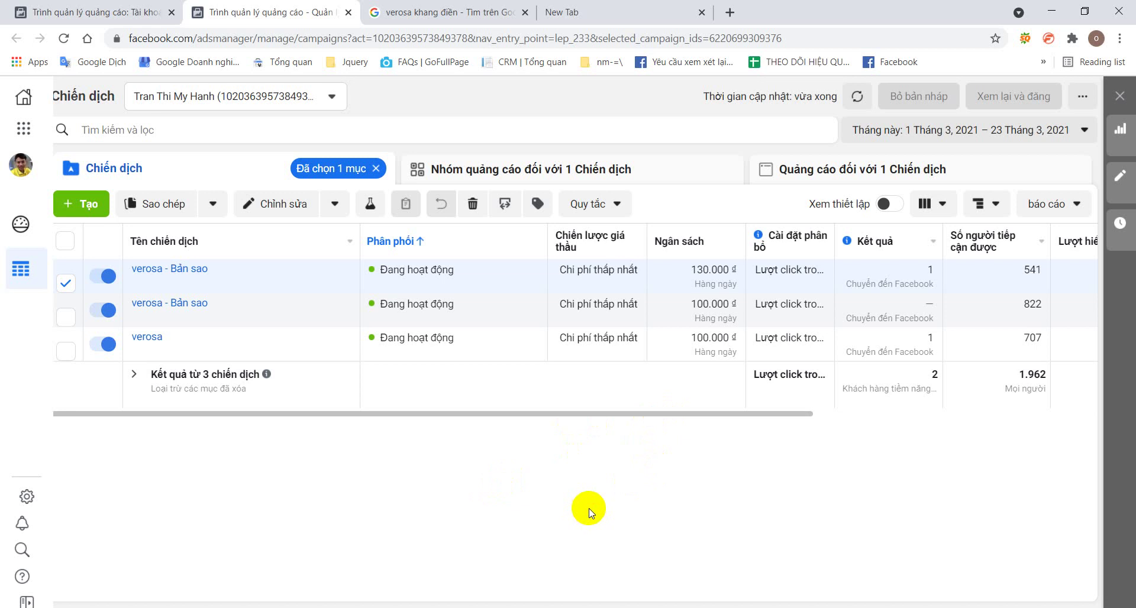
# Open the first sponsored Google result, duankhangdien.vn/verosa-park, in a new tab and switch to it.
pyautogui.click(468, 11)
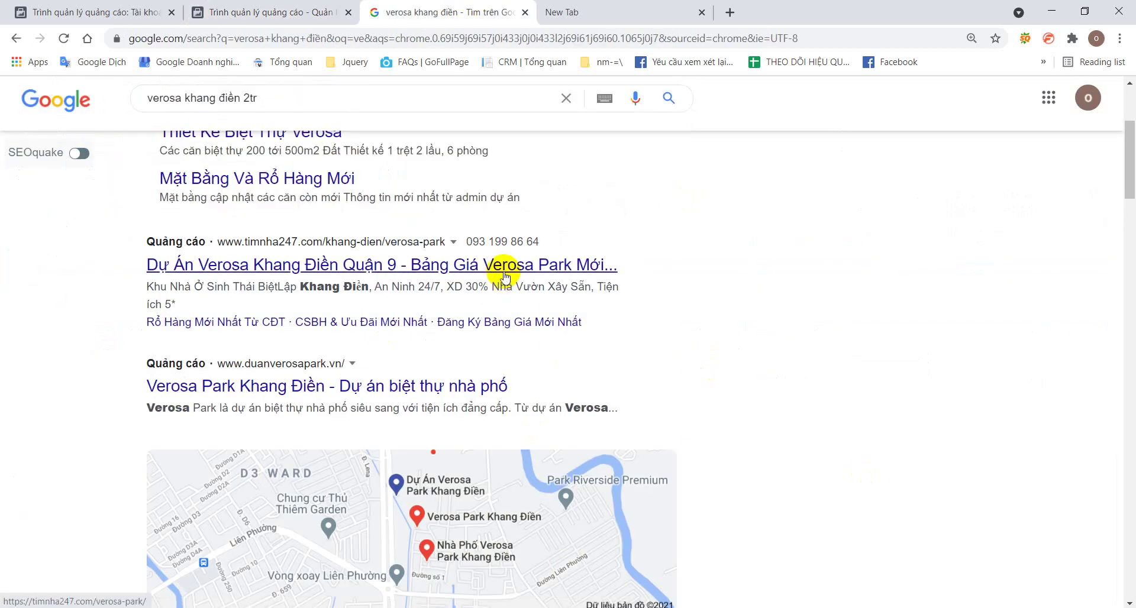
pyautogui.scroll(4, 398, 406)
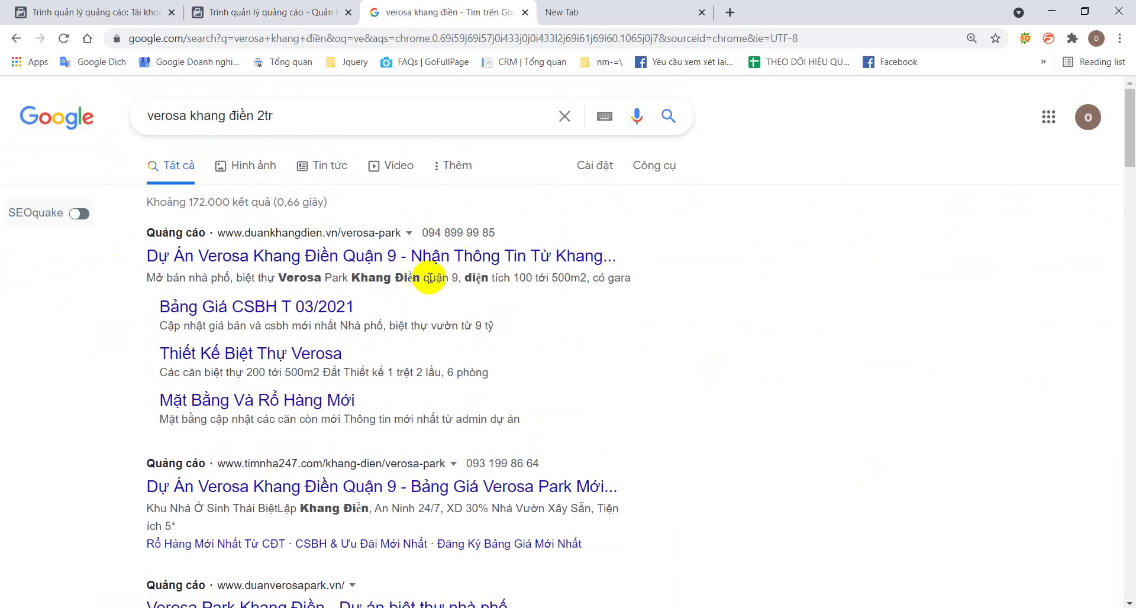
pyautogui.rightClick(444, 248)
pyautogui.click(485, 253)
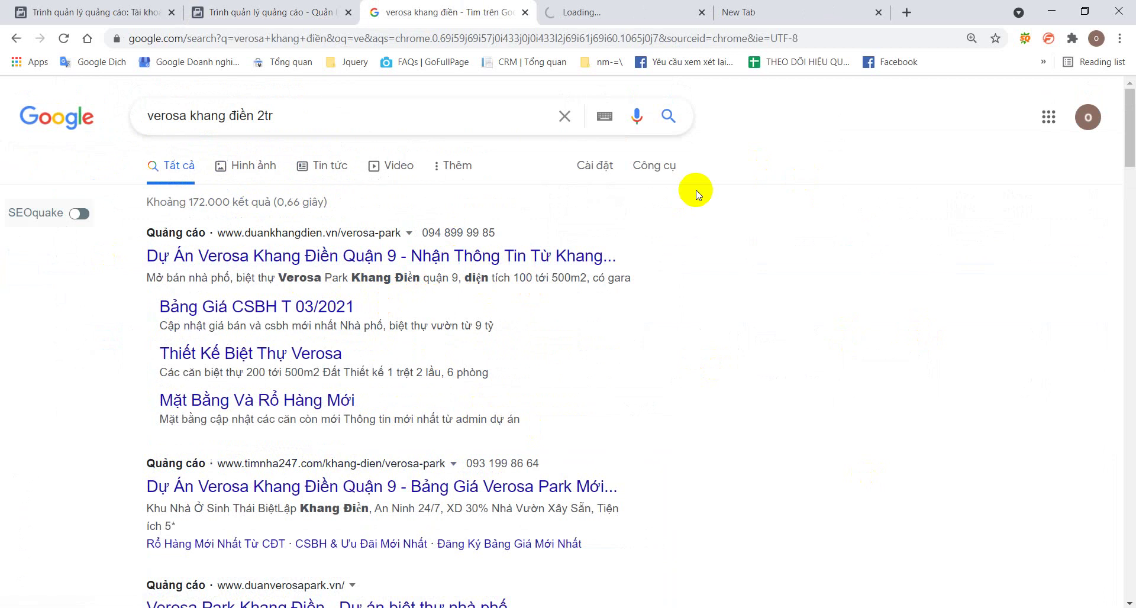
pyautogui.click(687, 11)
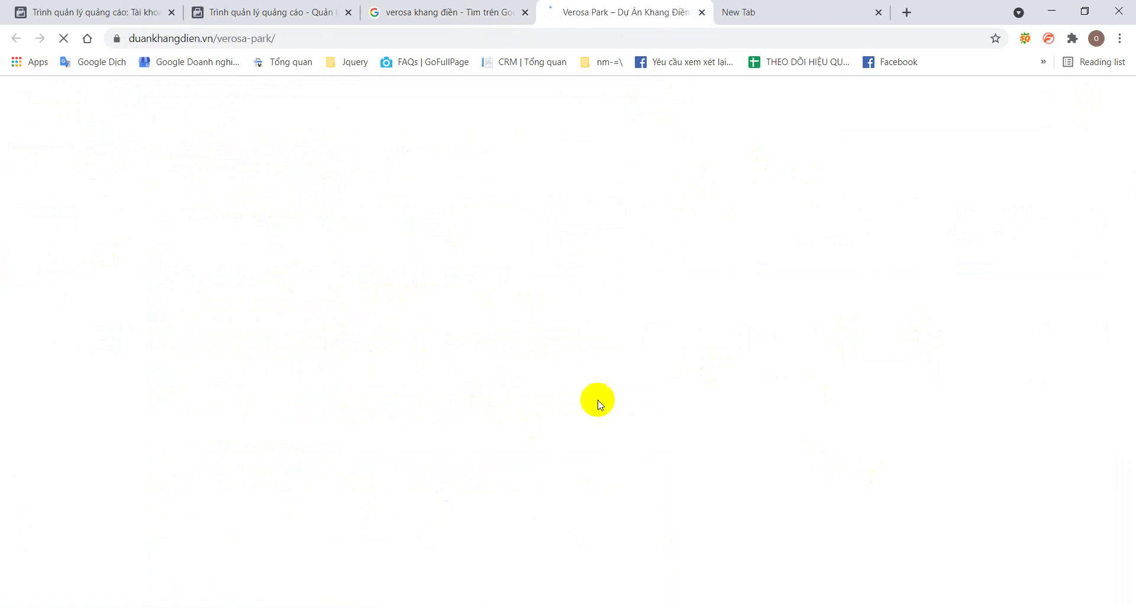
# Return to Ads Manager, open the verosa ad inside the first verosa - Bản sao campaign for editing, and review its format and media settings.
pyautogui.click(421, 11)
pyautogui.click(290, 10)
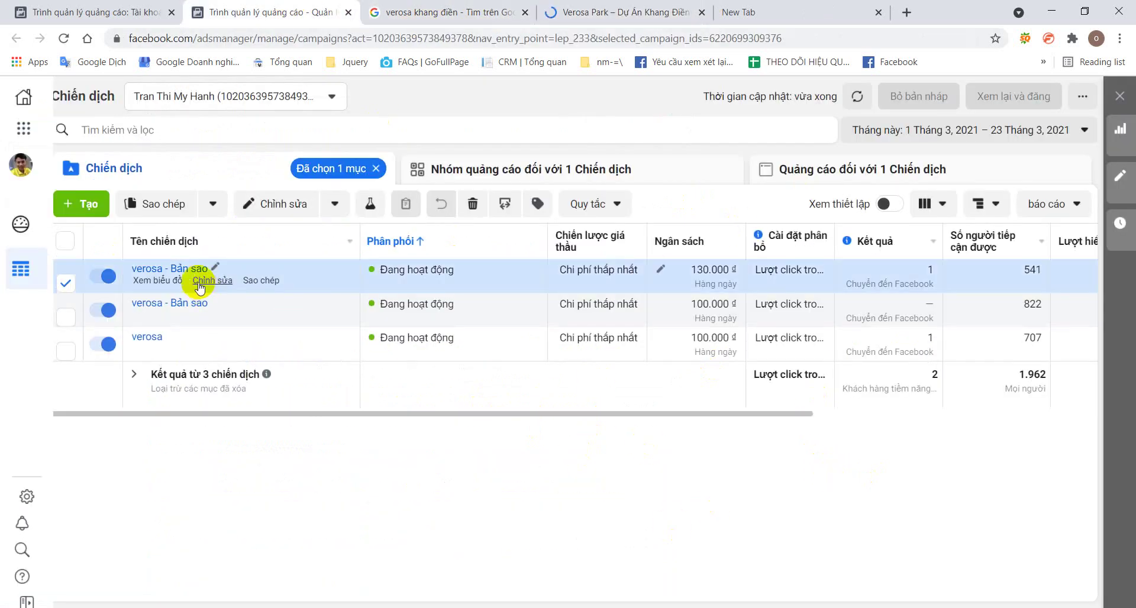
pyautogui.click(188, 271)
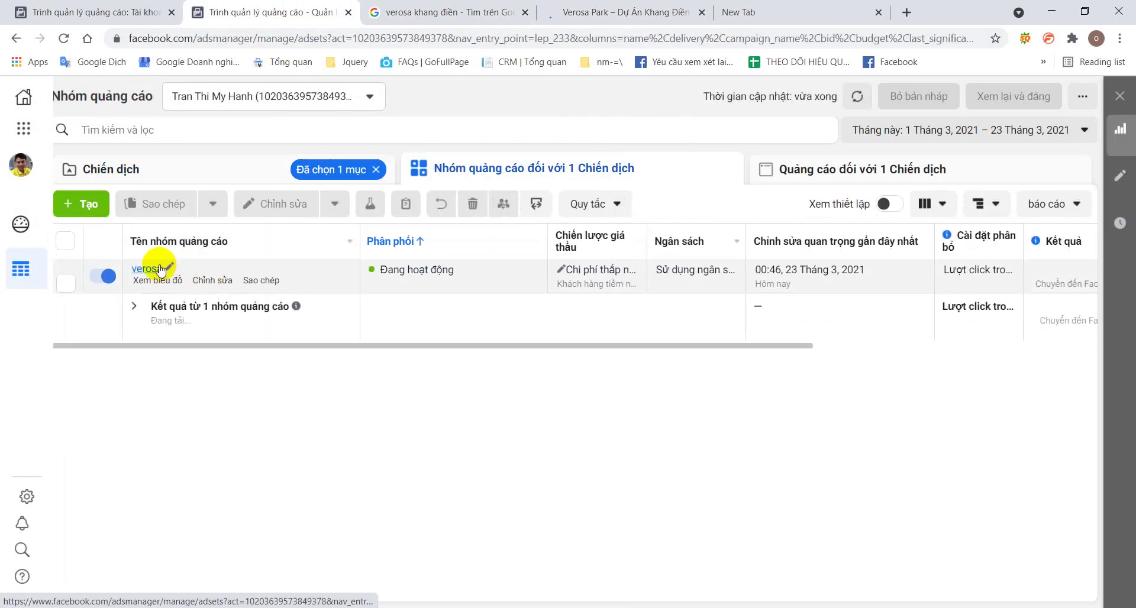
pyautogui.click(160, 270)
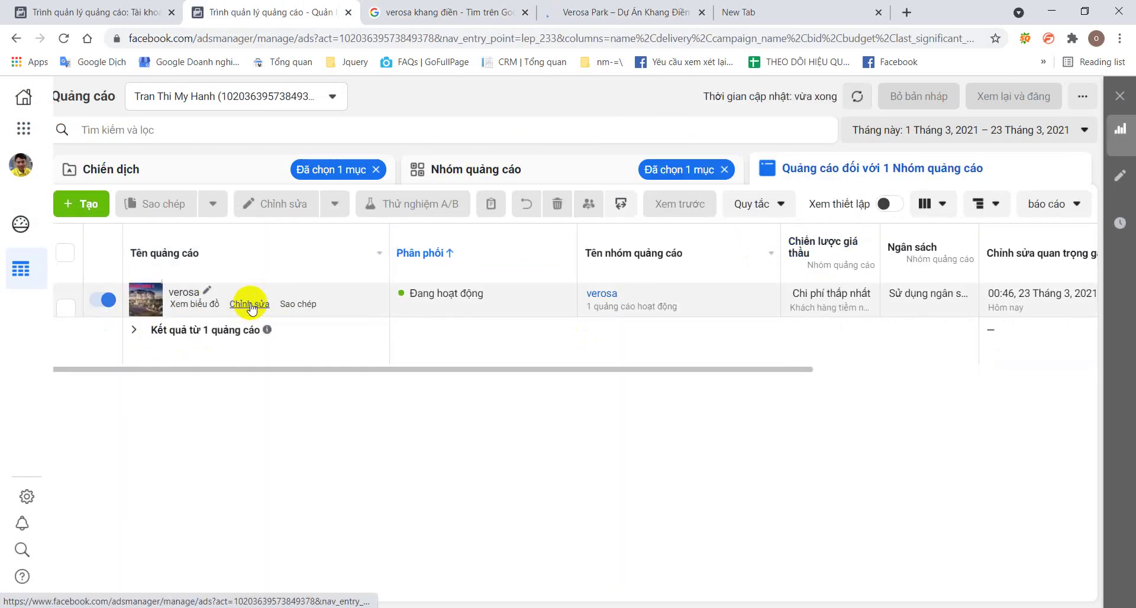
pyautogui.click(250, 305)
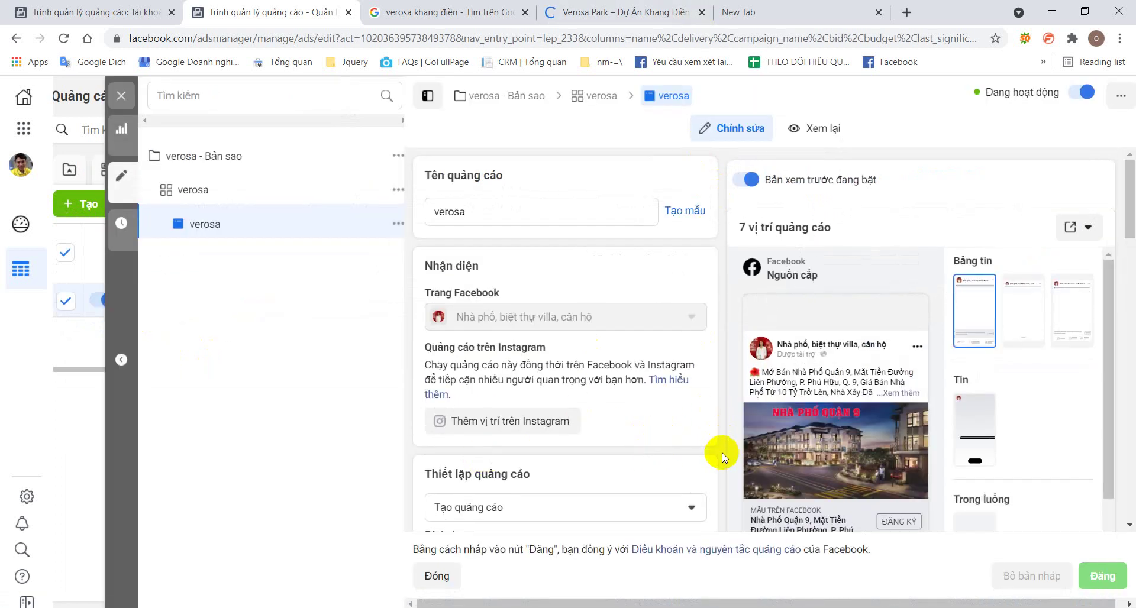
pyautogui.scroll(-4, 723, 453)
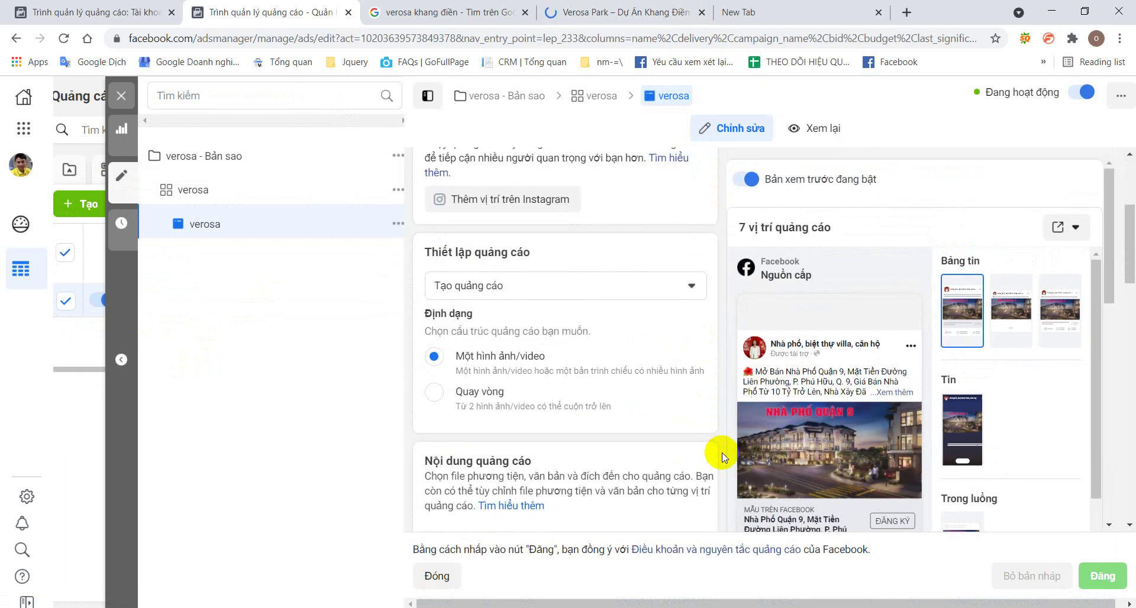
pyautogui.scroll(-4, 722, 453)
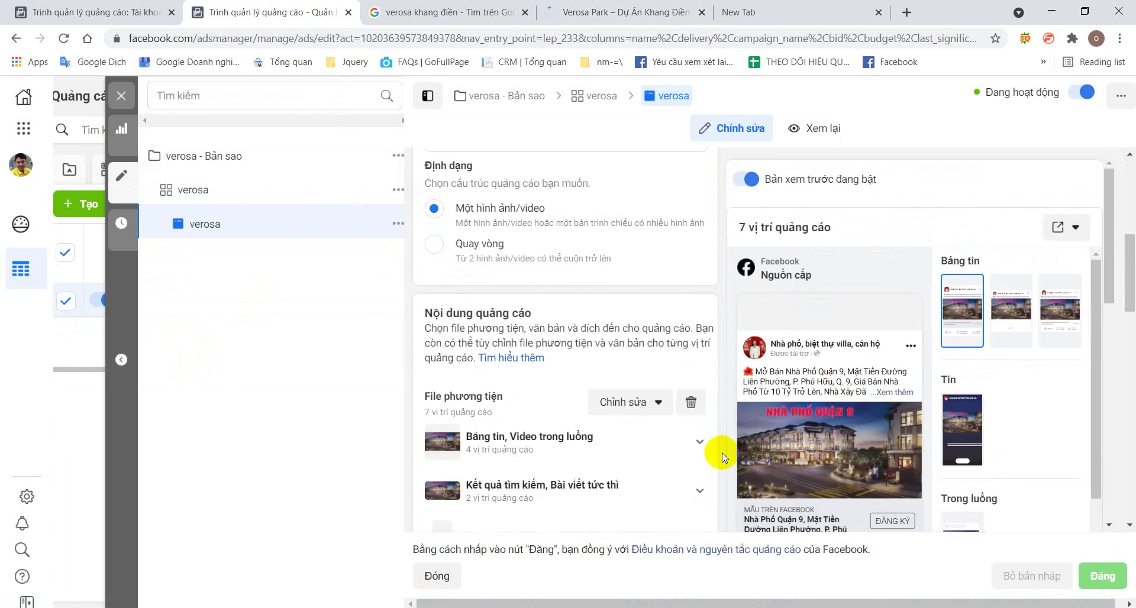
# Review the verosa ad's media placements and the full primary text in the Văn bản chính field.
pyautogui.scroll(-2, 722, 452)
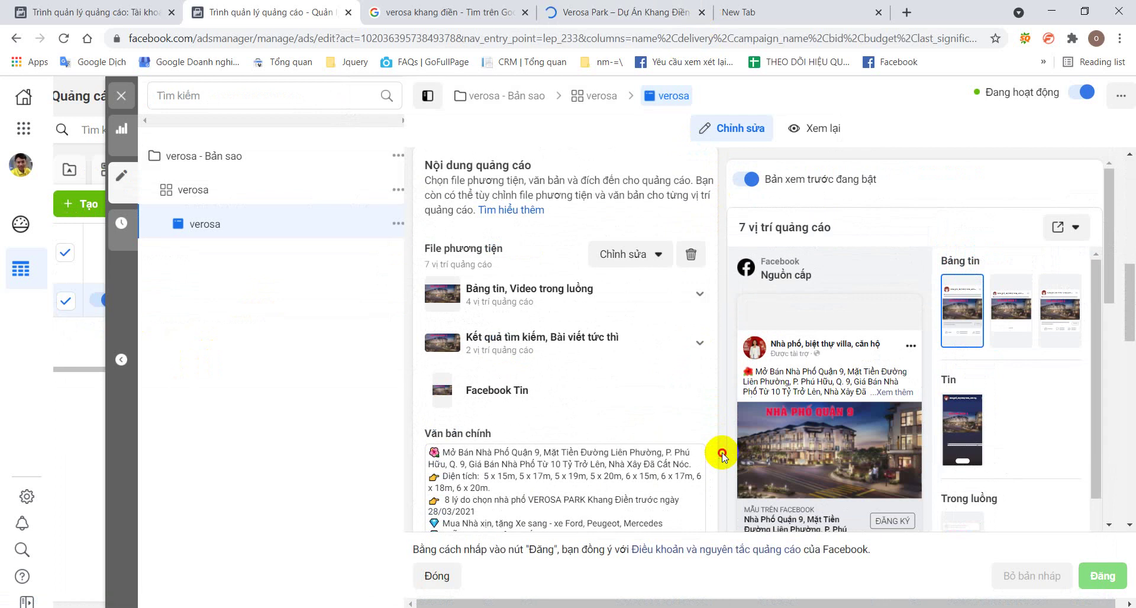
pyautogui.scroll(-1, 722, 453)
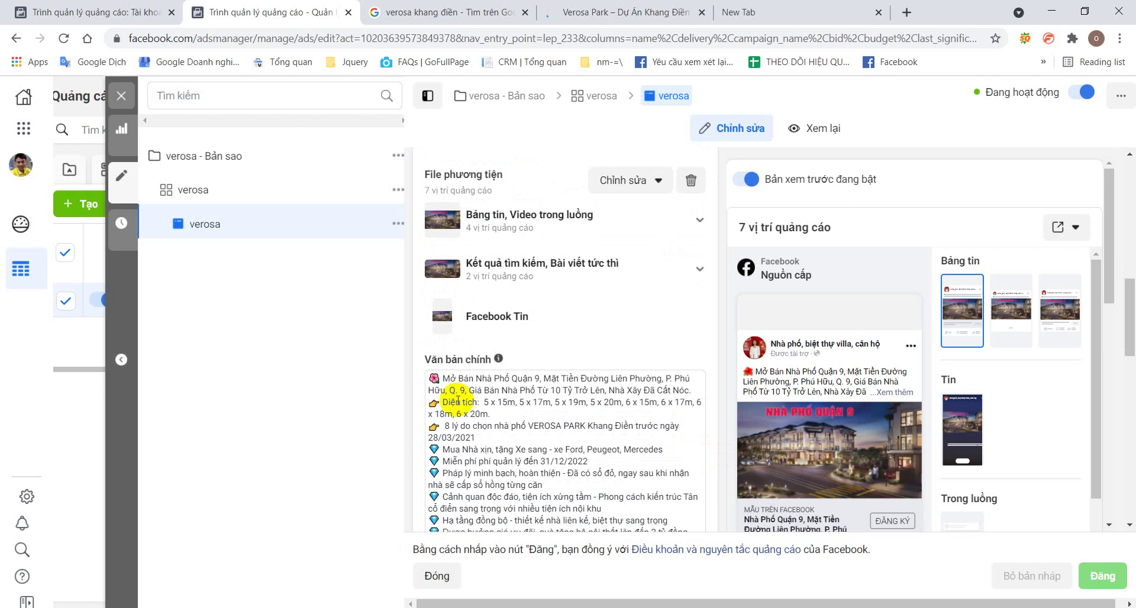
pyautogui.moveTo(460, 380)
pyautogui.mouseDown()
pyautogui.moveTo(542, 379)
pyautogui.moveTo(451, 379)
pyautogui.mouseUp()
pyautogui.click(544, 379)
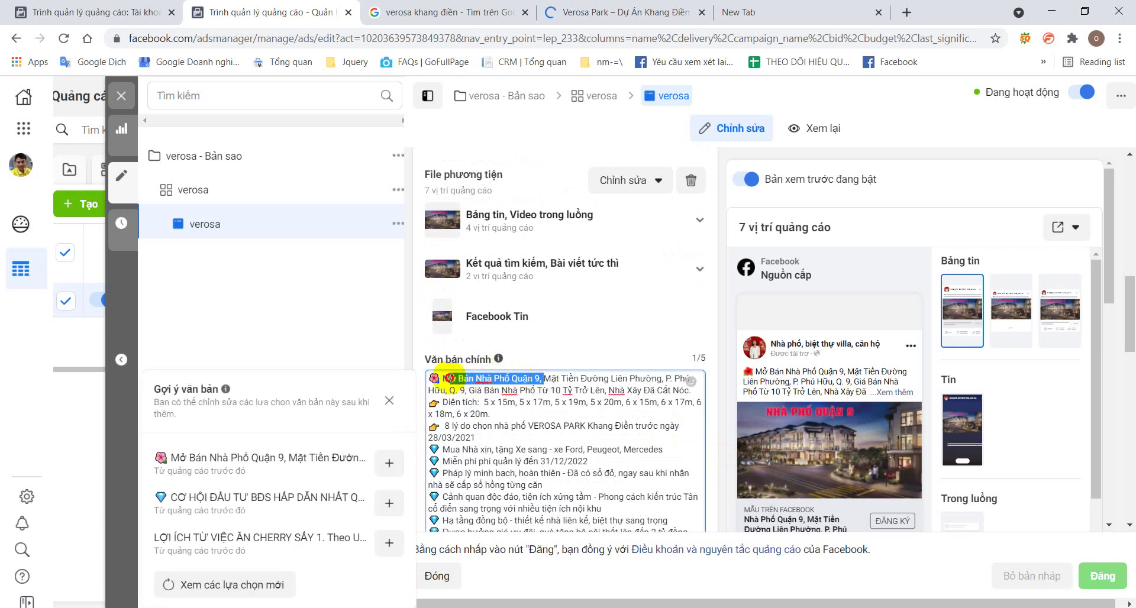
pyautogui.click(606, 402)
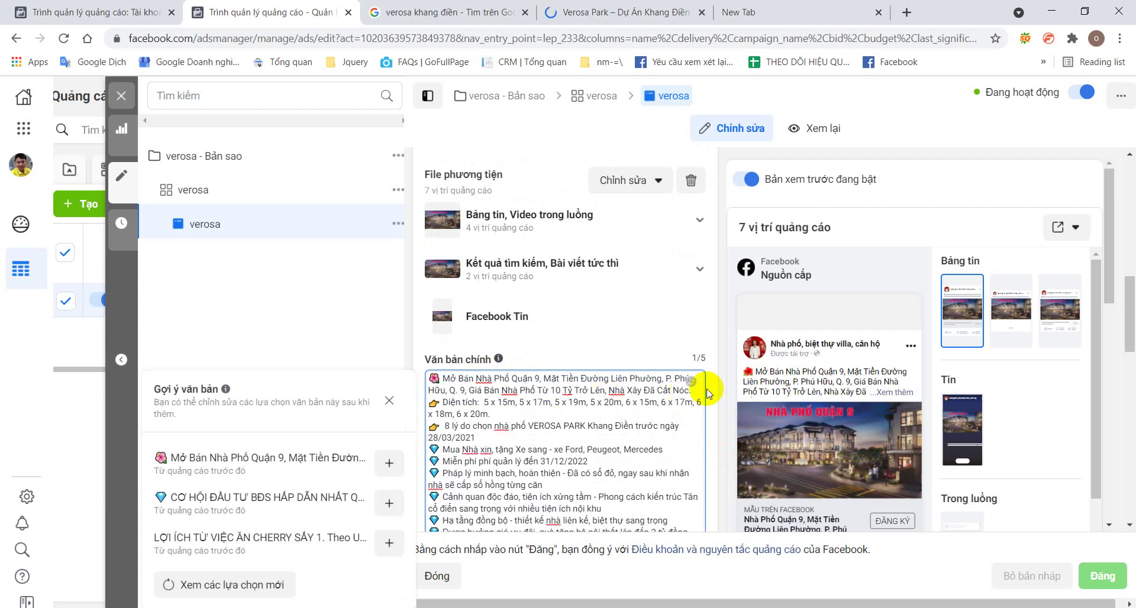
pyautogui.click(722, 389)
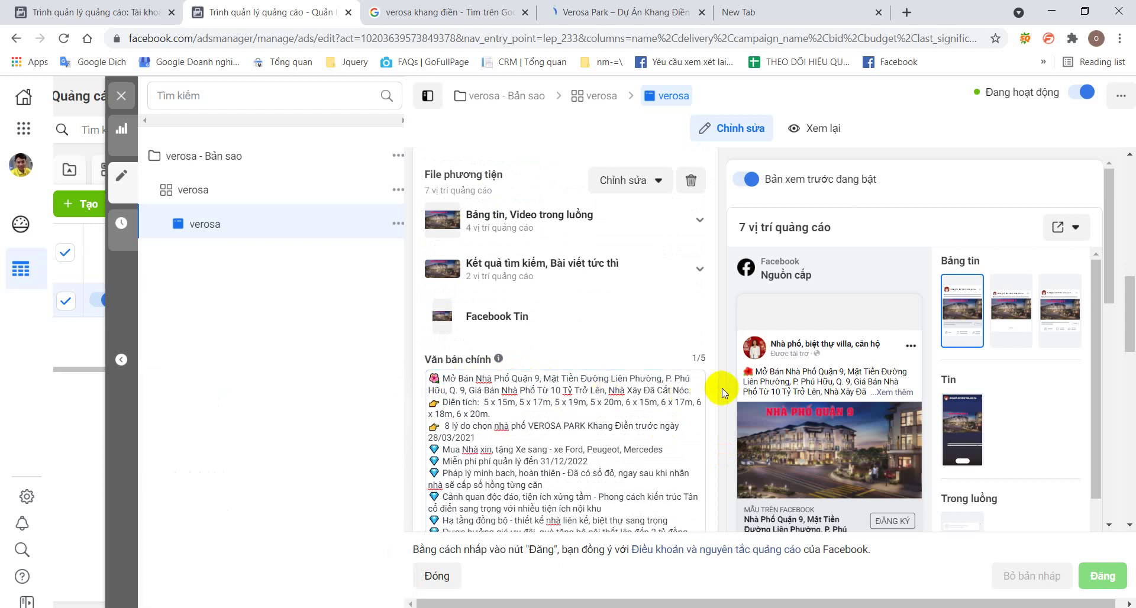
pyautogui.click(622, 409)
pyautogui.hotkey('ctrl', 'a')
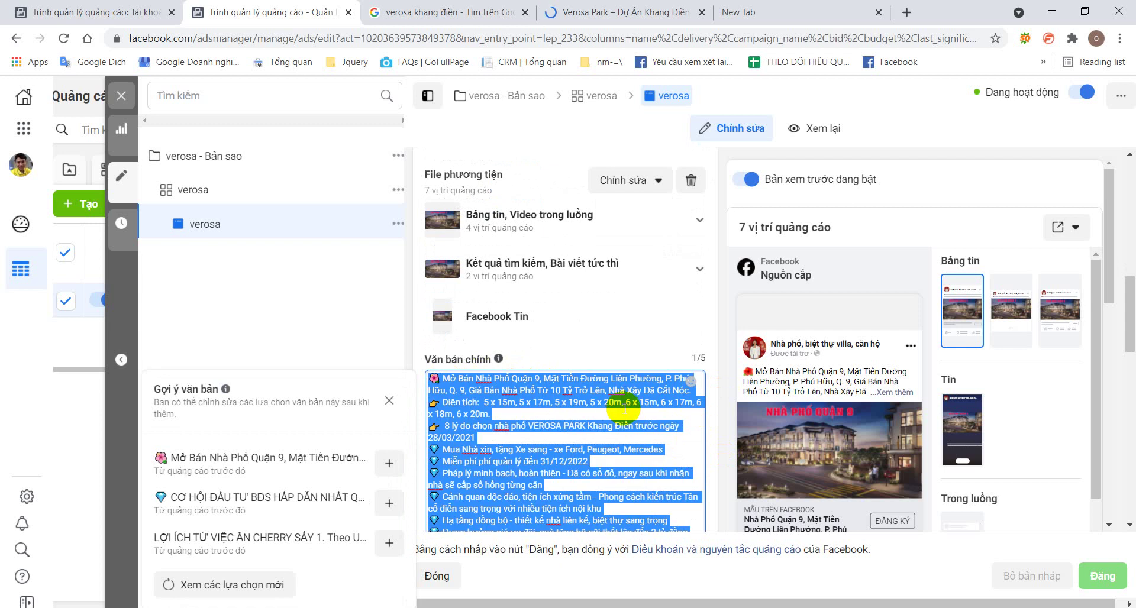
pyautogui.click(598, 402)
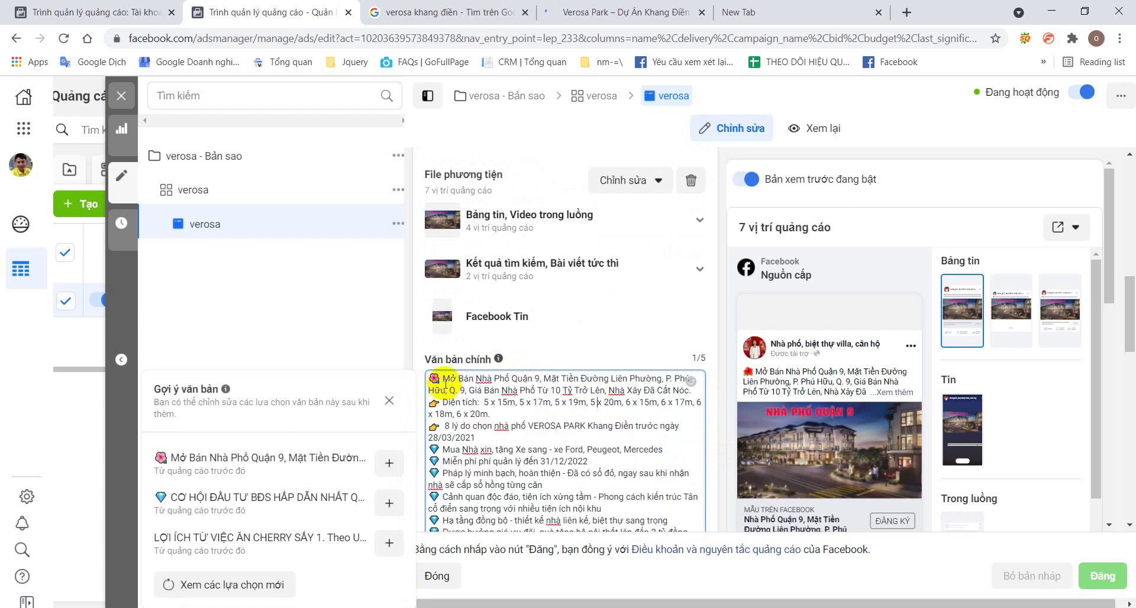
# Examine the opening location, price and floor-area lines of the ad's primary text, and leave the field unedited.
pyautogui.moveTo(430, 377); pyautogui.dragTo(507, 413)
pyautogui.click(506, 415)
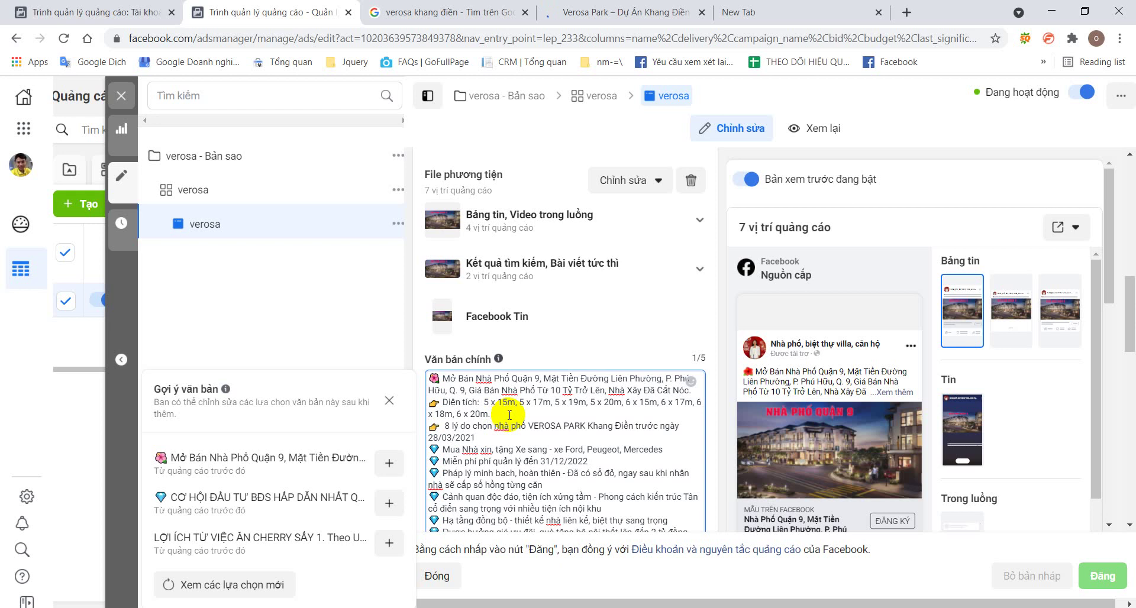
pyautogui.moveTo(508, 415); pyautogui.dragTo(421, 380)
pyautogui.click(496, 417)
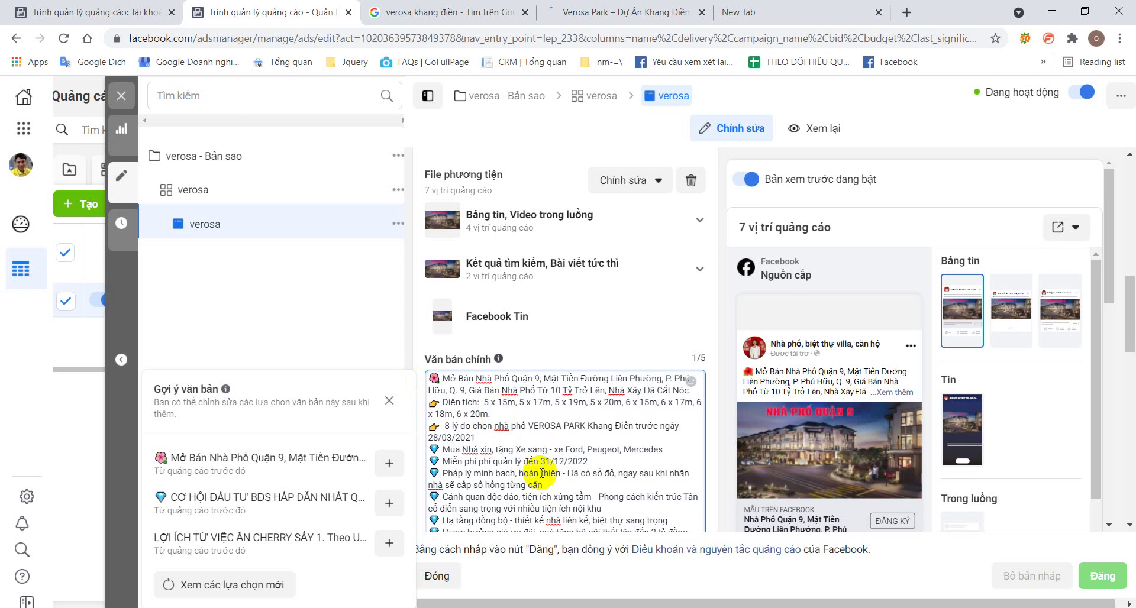
pyautogui.click(727, 425)
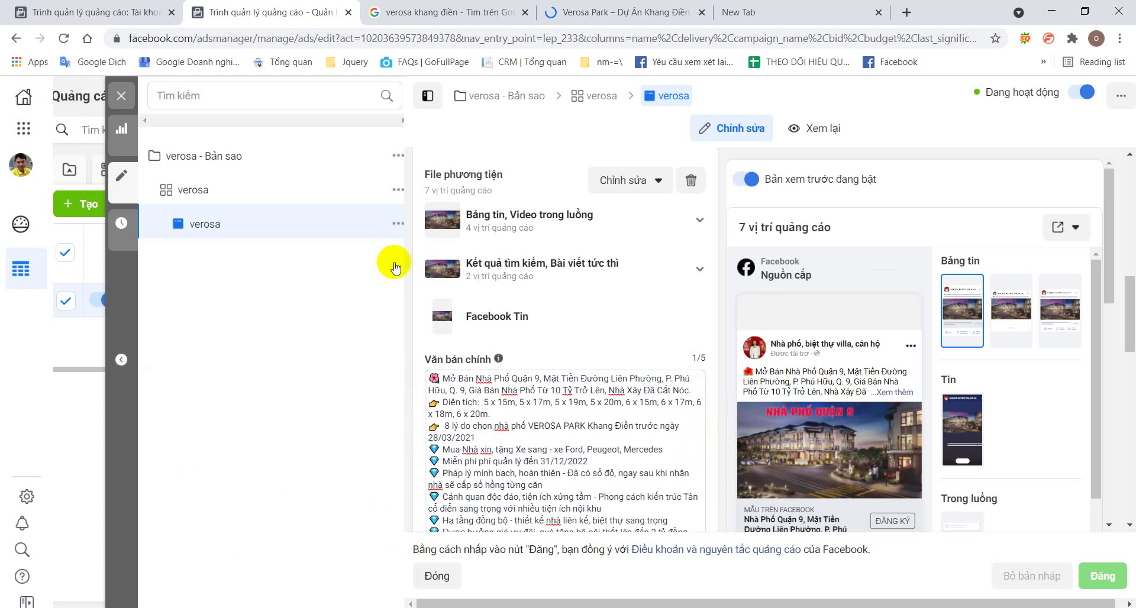
# Close the ad editor, go back to the campaign list and check the total results of the three verosa campaigns.
pyautogui.click(120, 101)
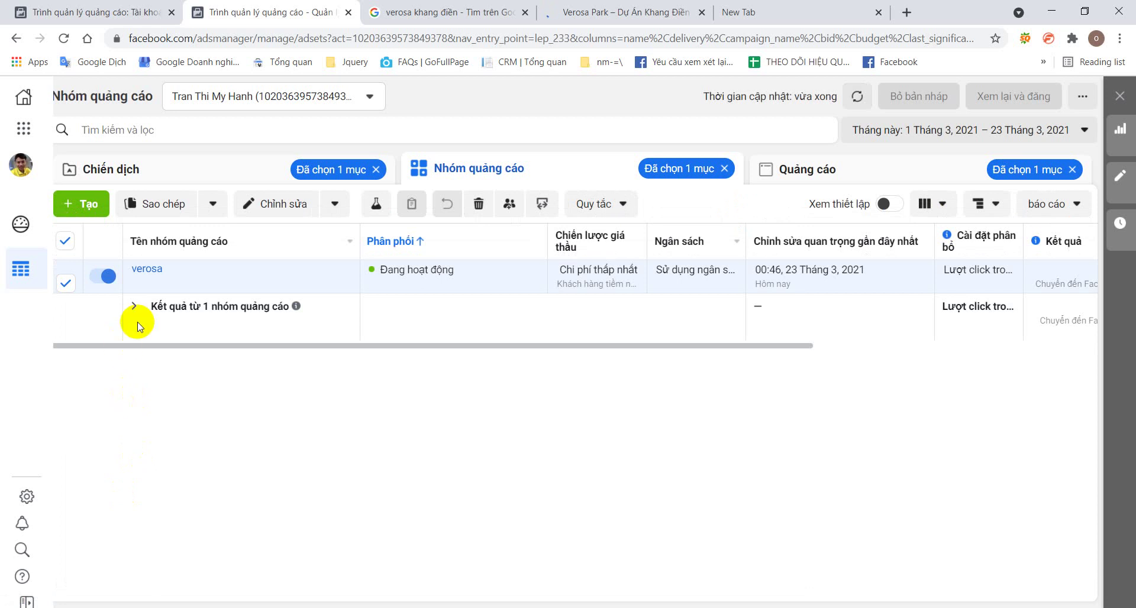
pyautogui.moveTo(223, 284)
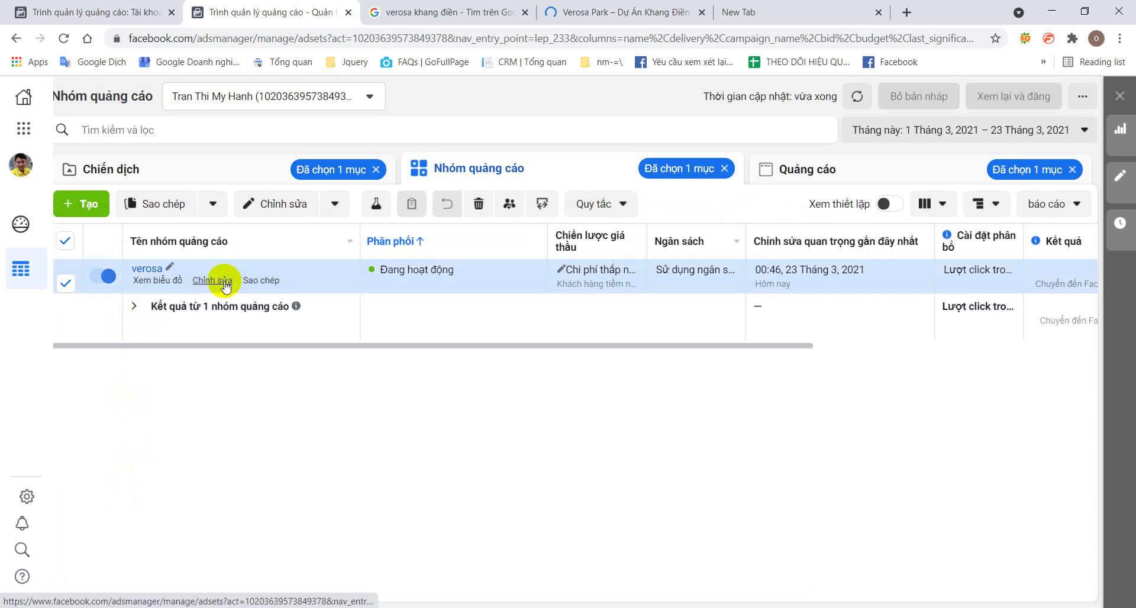
pyautogui.moveTo(695, 350); pyautogui.dragTo(250, 224)
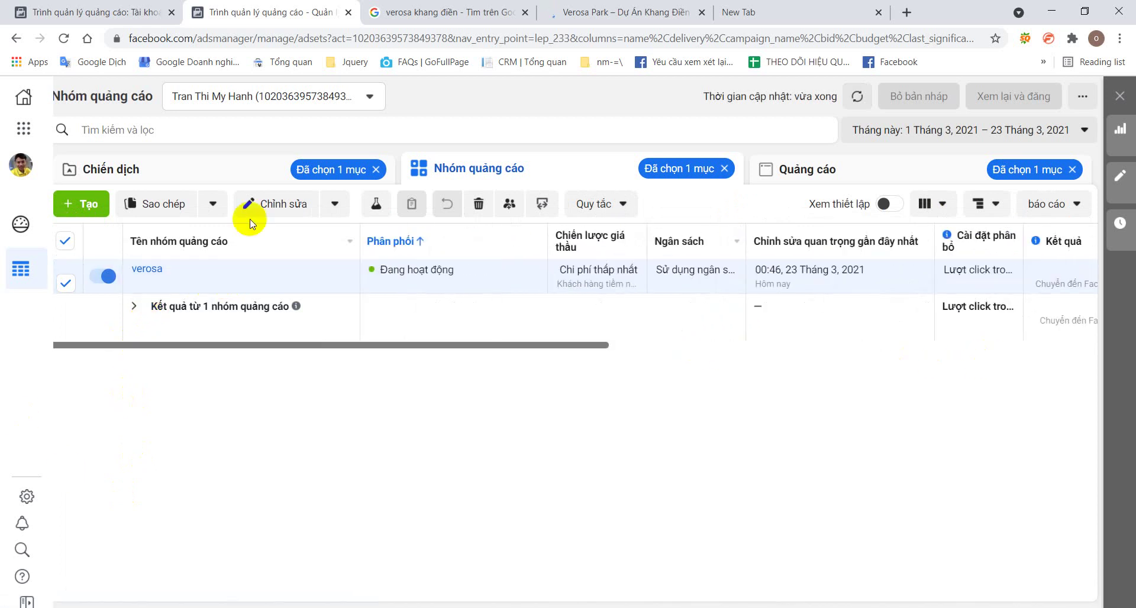
pyautogui.click(168, 181)
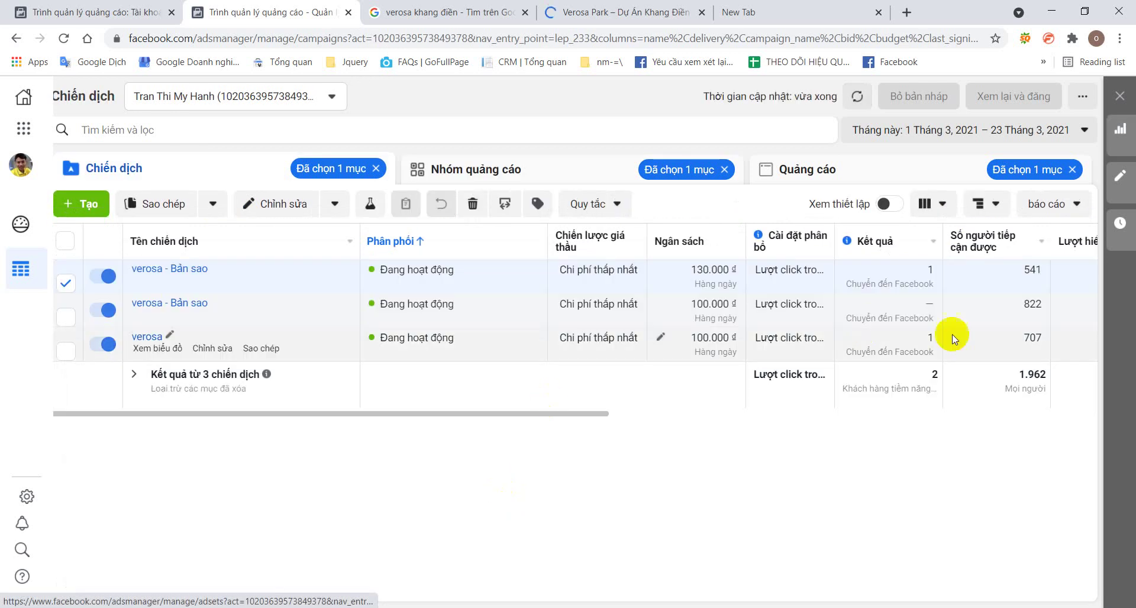
pyautogui.tripleClick(931, 379)
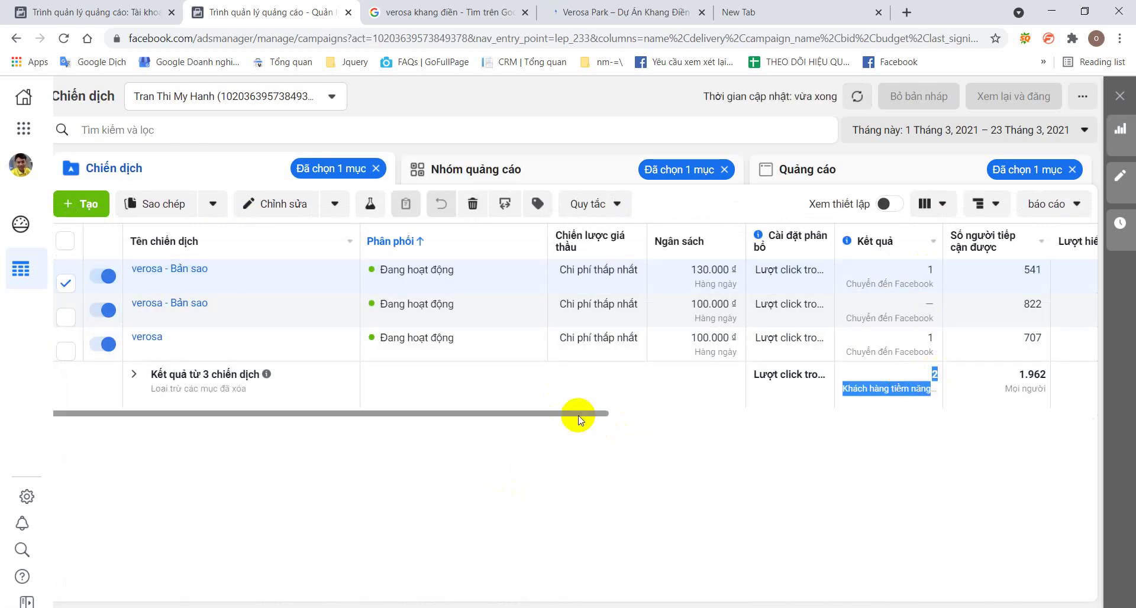
pyautogui.moveTo(578, 417); pyautogui.dragTo(776, 417)
# Set the report's date range to Hôm nay and compare the campaigns' cost per result.
pyautogui.click(986, 130)
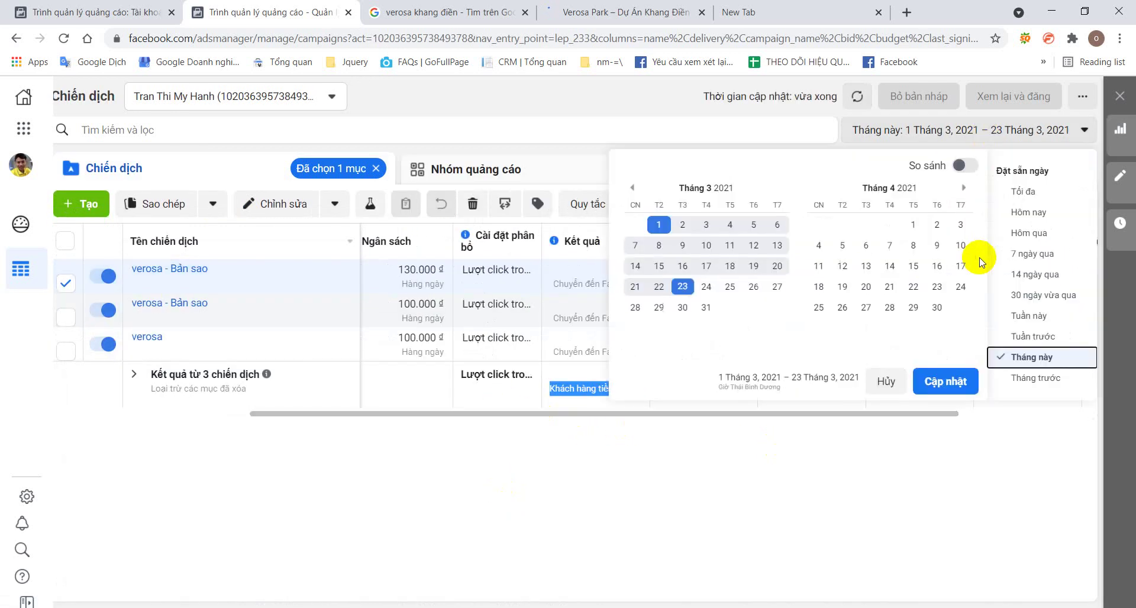
pyautogui.click(1037, 215)
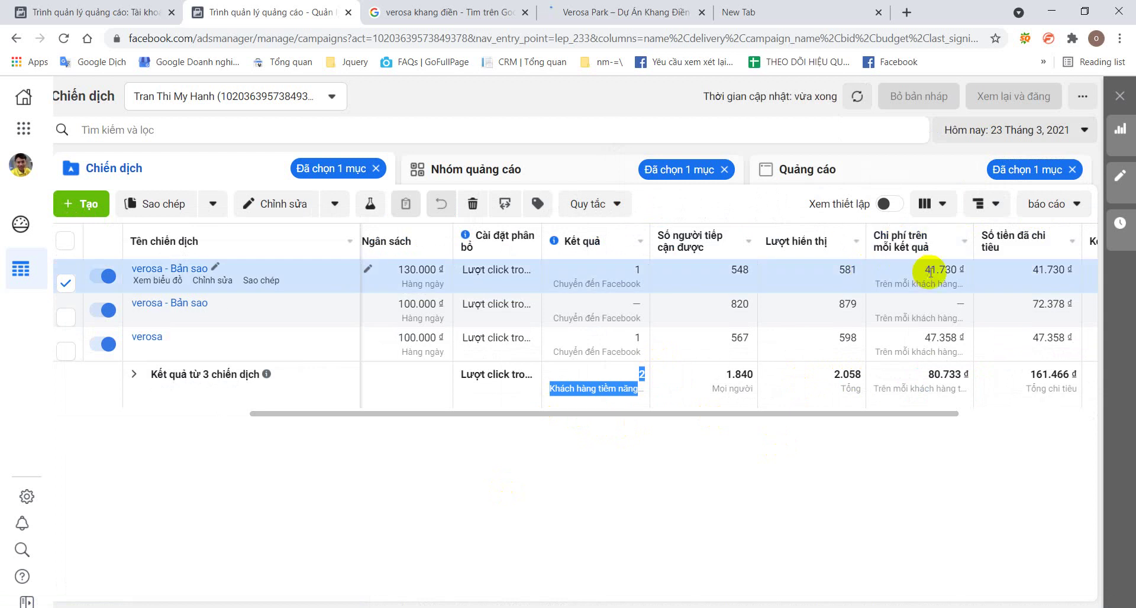
pyautogui.doubleClick(932, 272)
pyautogui.moveTo(925, 338); pyautogui.dragTo(951, 338)
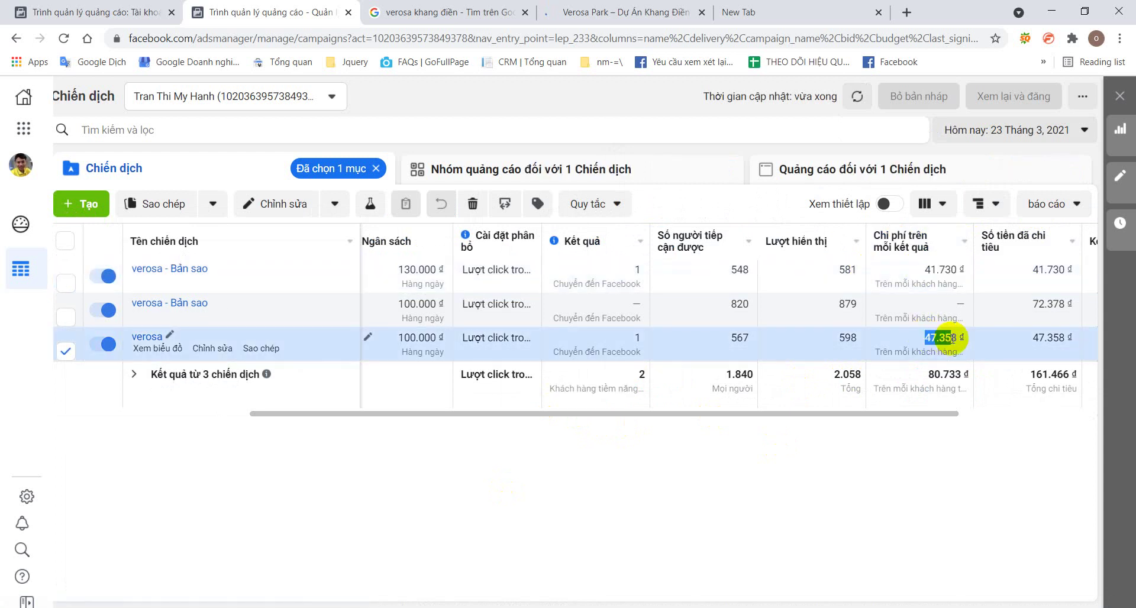
# Switch to the Verosa Park landing page tab, try to load facebook.com there, and stop the loading.
pyautogui.click(605, 7)
pyautogui.click(436, 17)
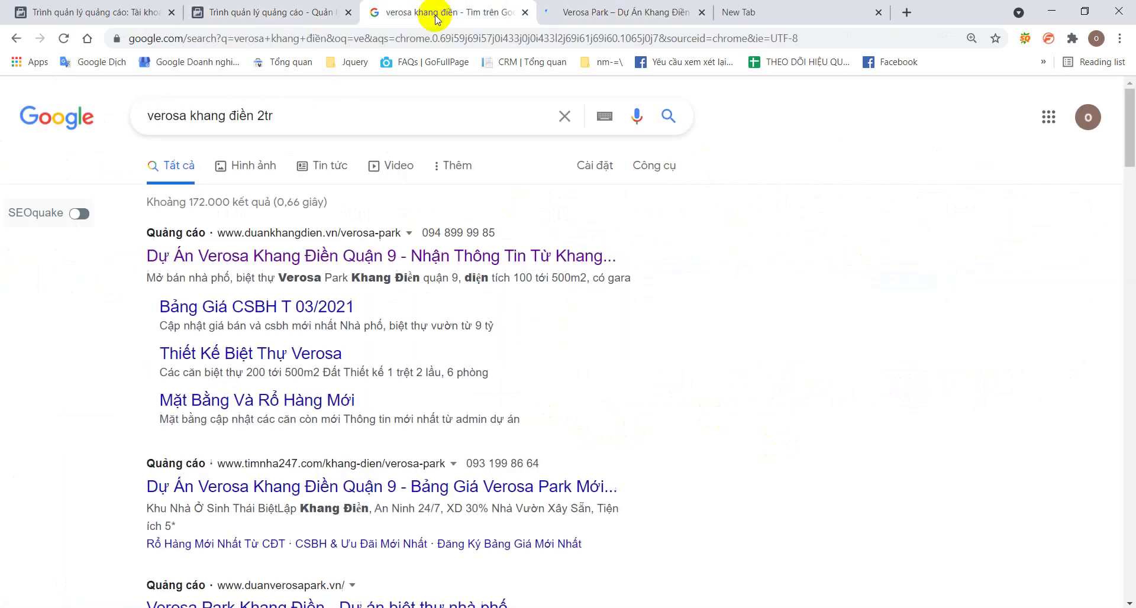
pyautogui.click(632, 11)
pyautogui.click(649, 42)
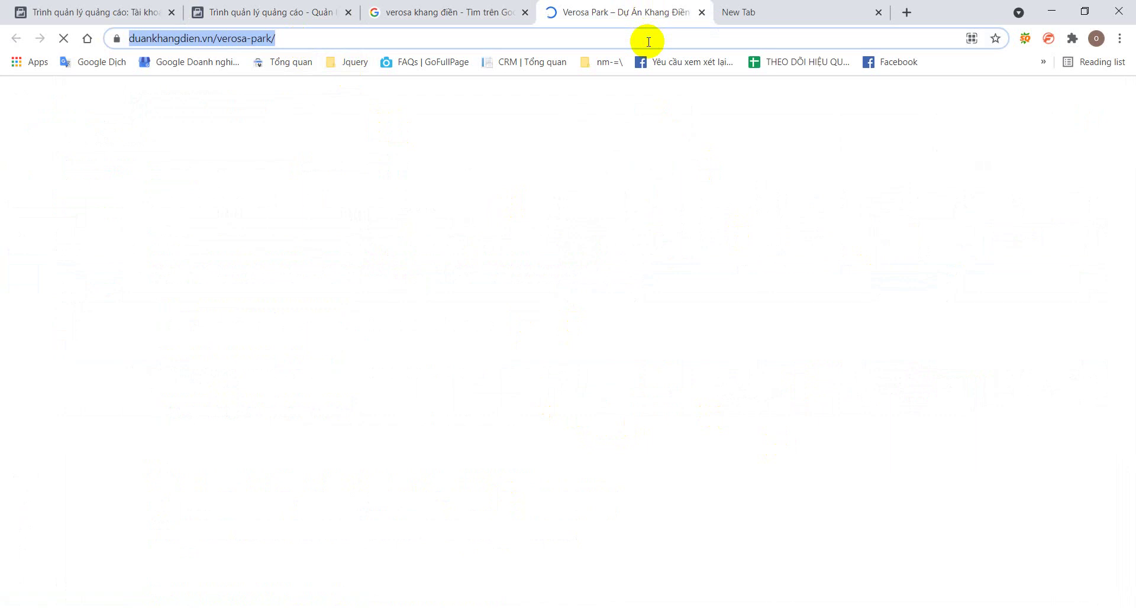
pyautogui.write('fa')
pyautogui.press('Return')
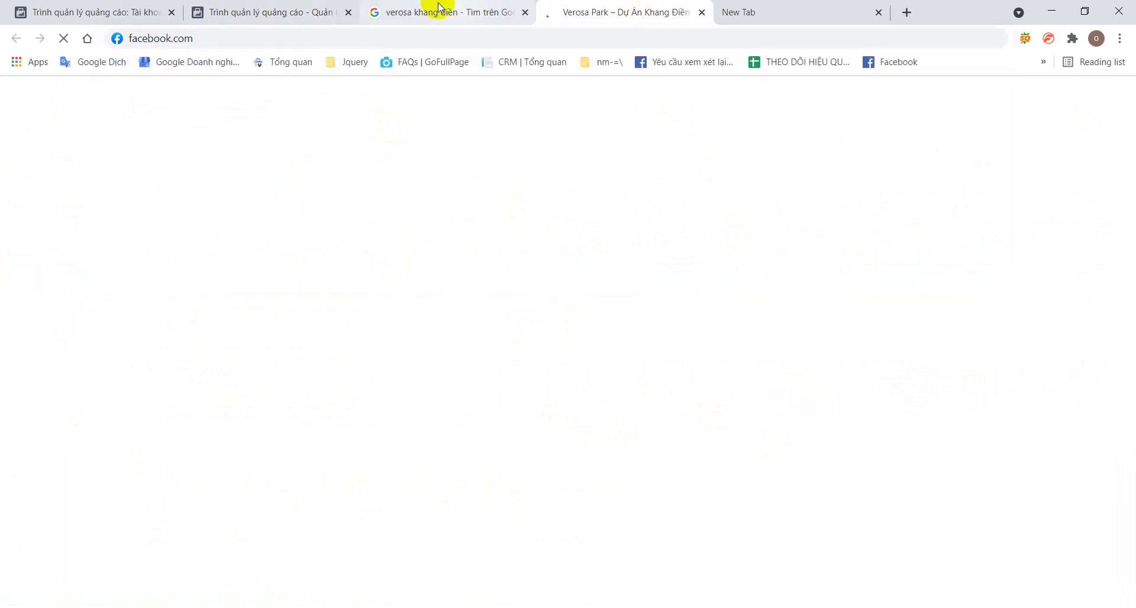
pyautogui.click(421, 37)
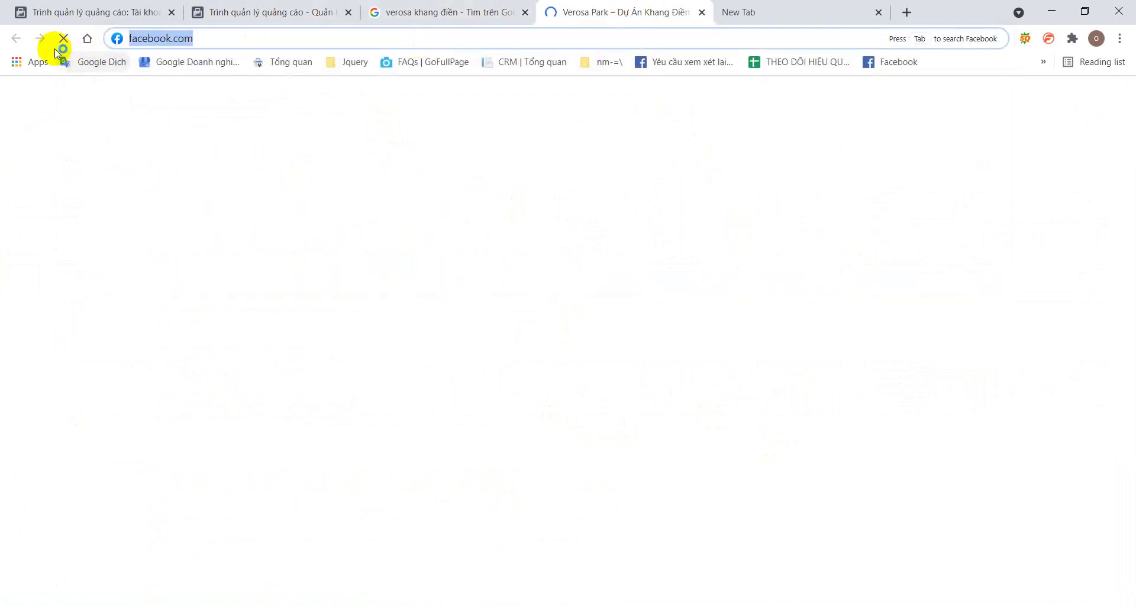
pyautogui.click(64, 39)
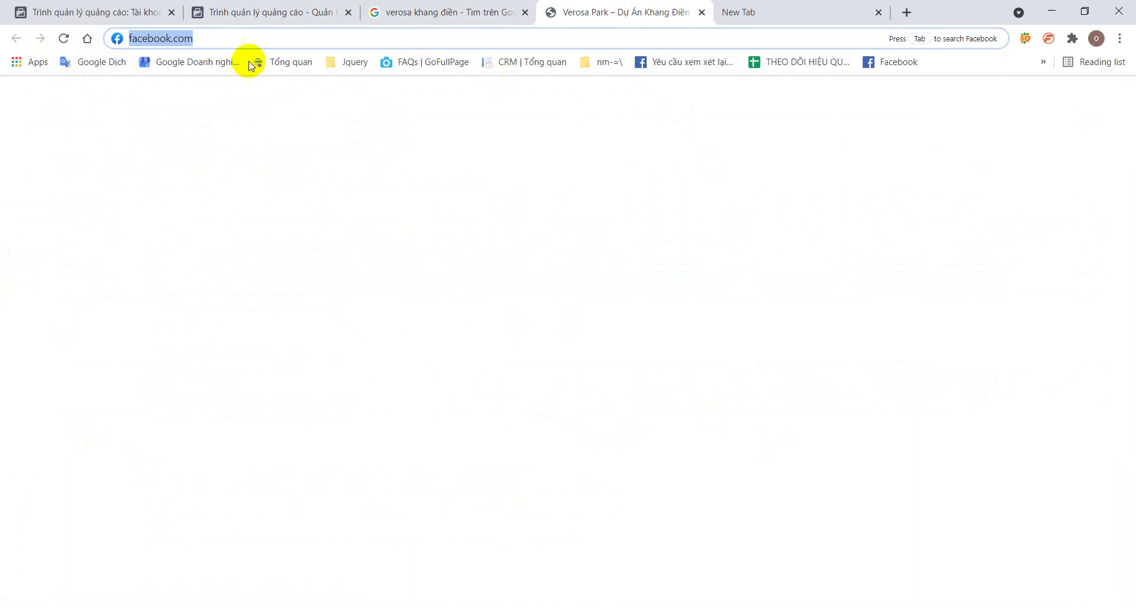
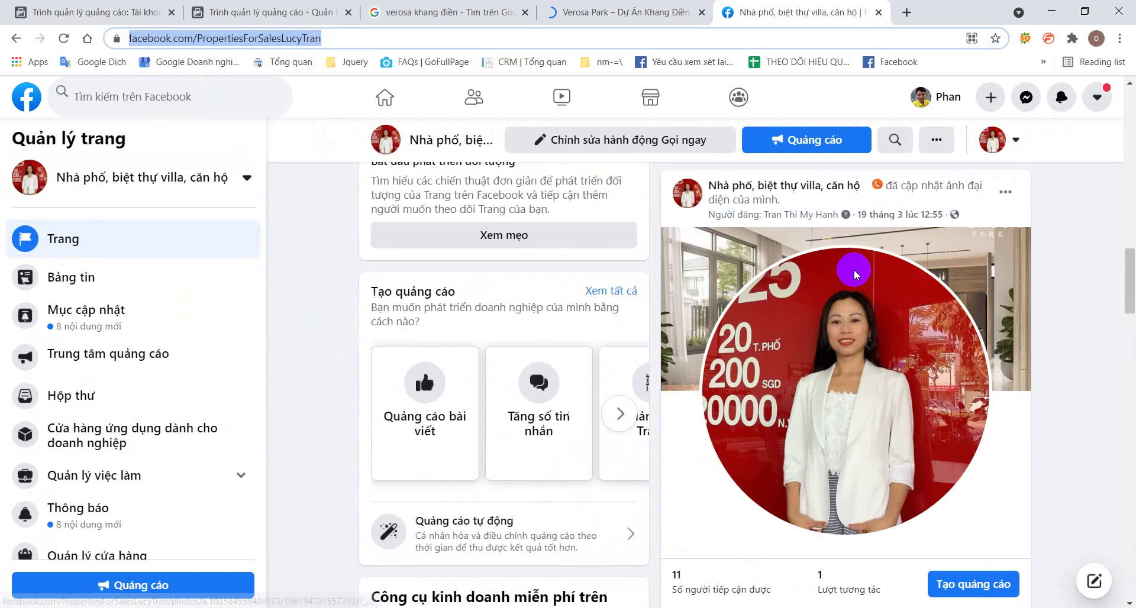
# Find the 16 March Verosa Park post on the Facebook page, expand its full text and examine the opening lines.
pyautogui.scroll(-10, 878, 382)
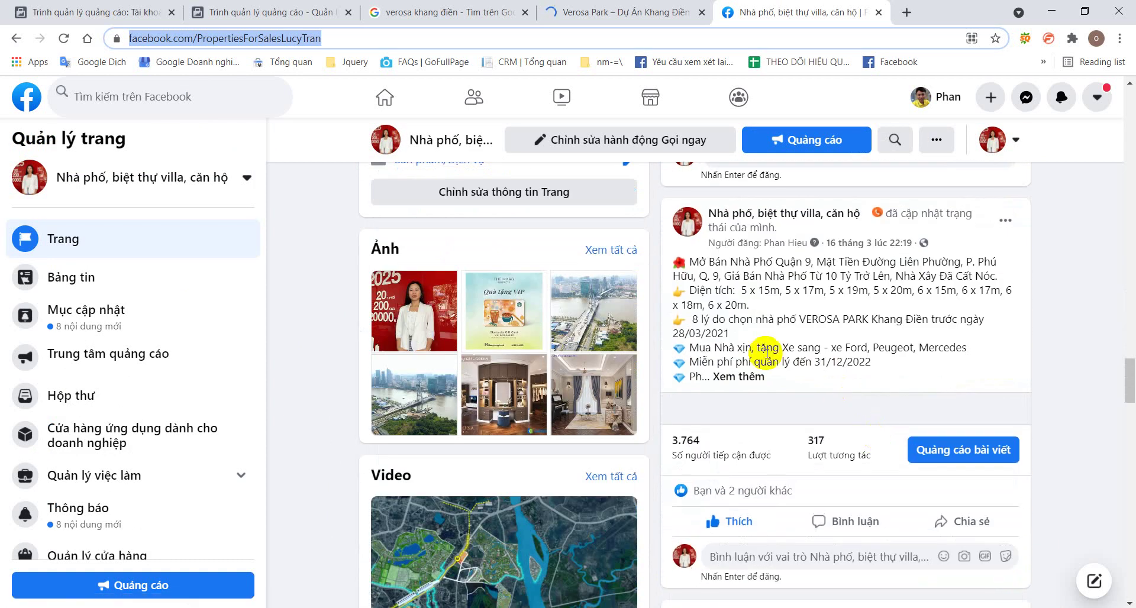
pyautogui.click(738, 377)
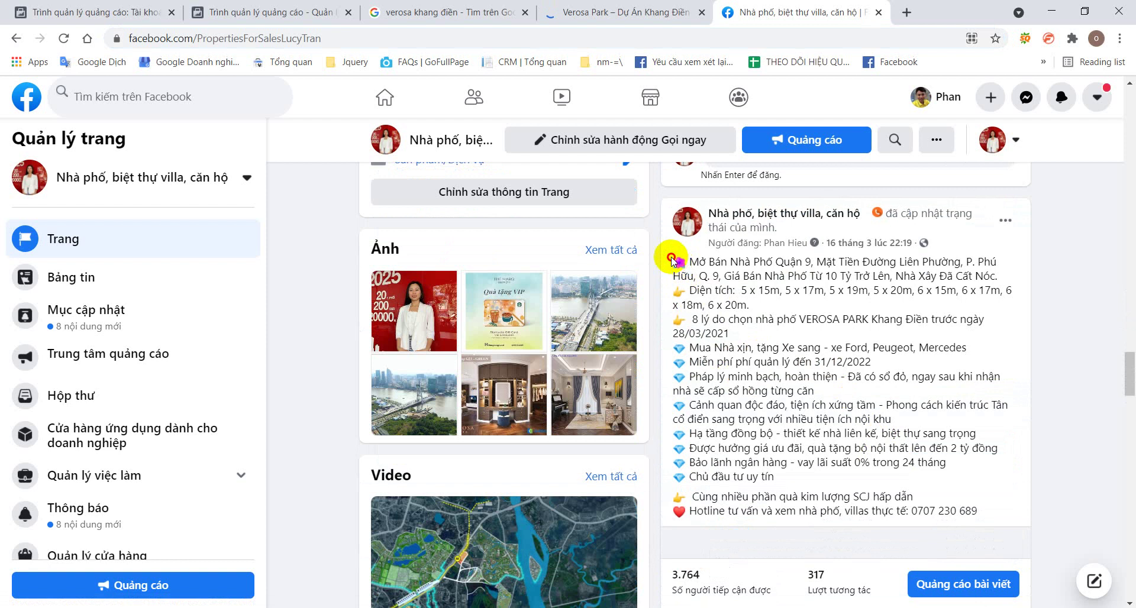
pyautogui.moveTo(669, 255); pyautogui.dragTo(985, 512)
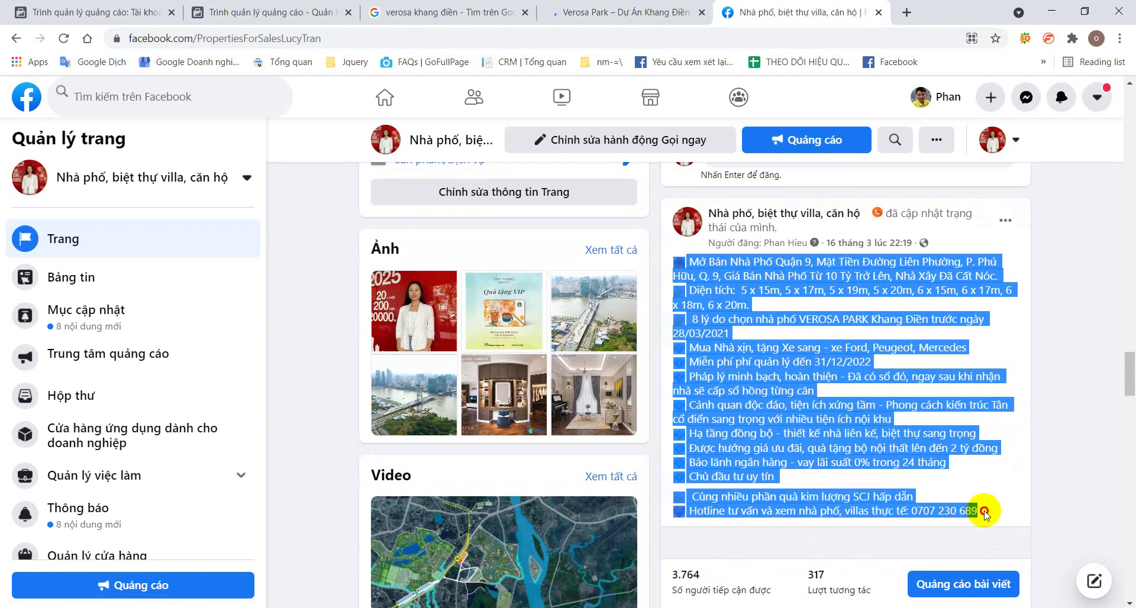
pyautogui.click(961, 475)
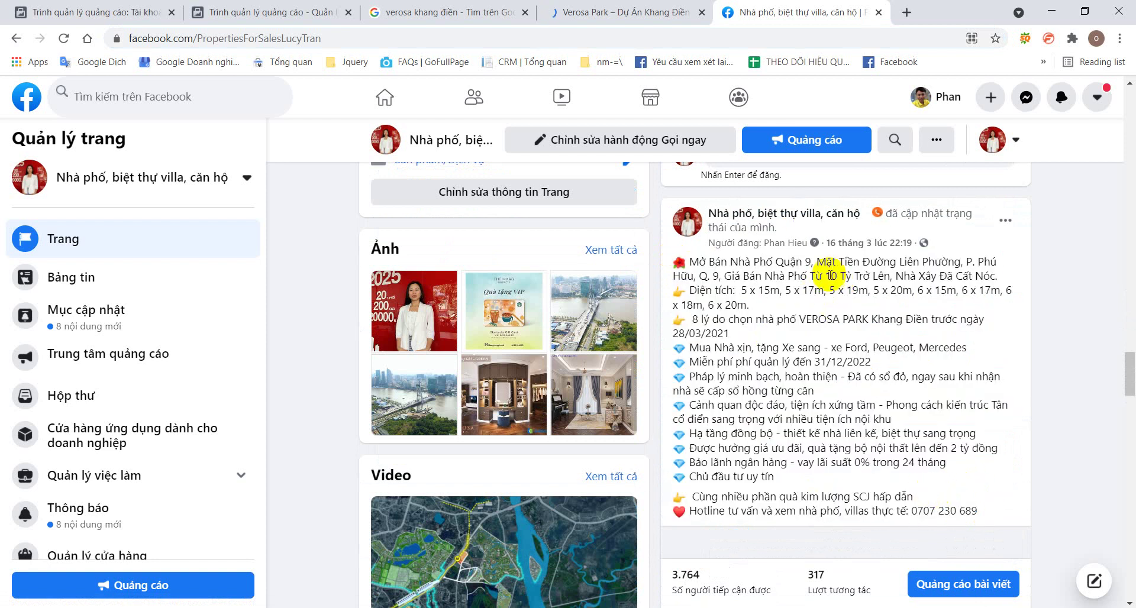
pyautogui.moveTo(825, 276); pyautogui.dragTo(754, 314)
pyautogui.click(883, 279)
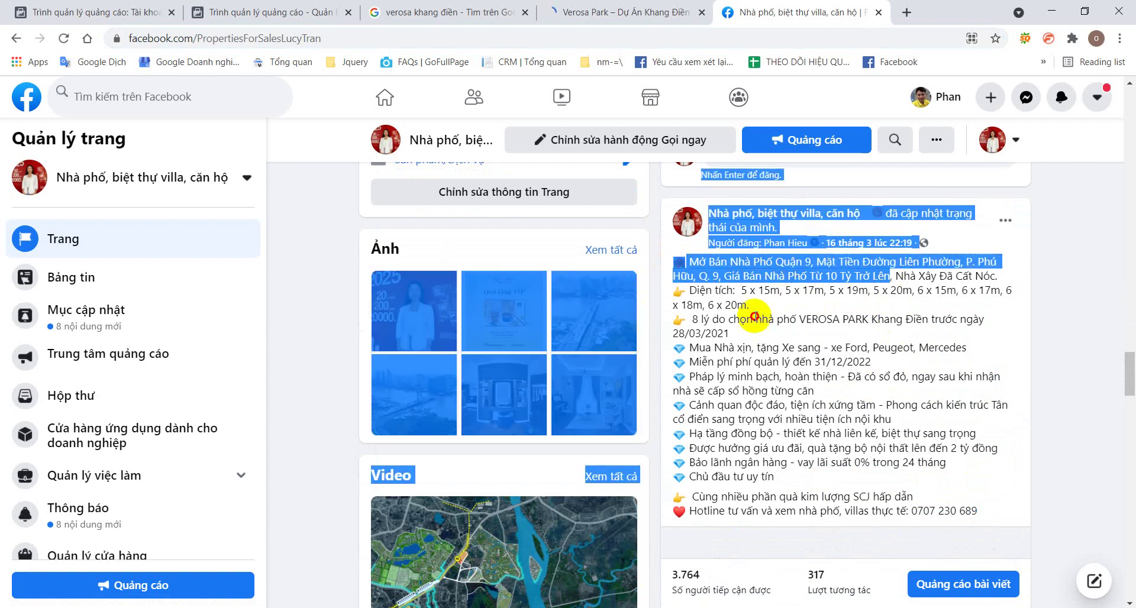
pyautogui.click(755, 317)
pyautogui.moveTo(813, 261); pyautogui.dragTo(854, 281)
pyautogui.click(770, 279)
# Switch back to the Ads Manager campaign list and open the ad set of the 130.000 ₫ verosa - Bản sao campaign for editing.
pyautogui.click(263, 13)
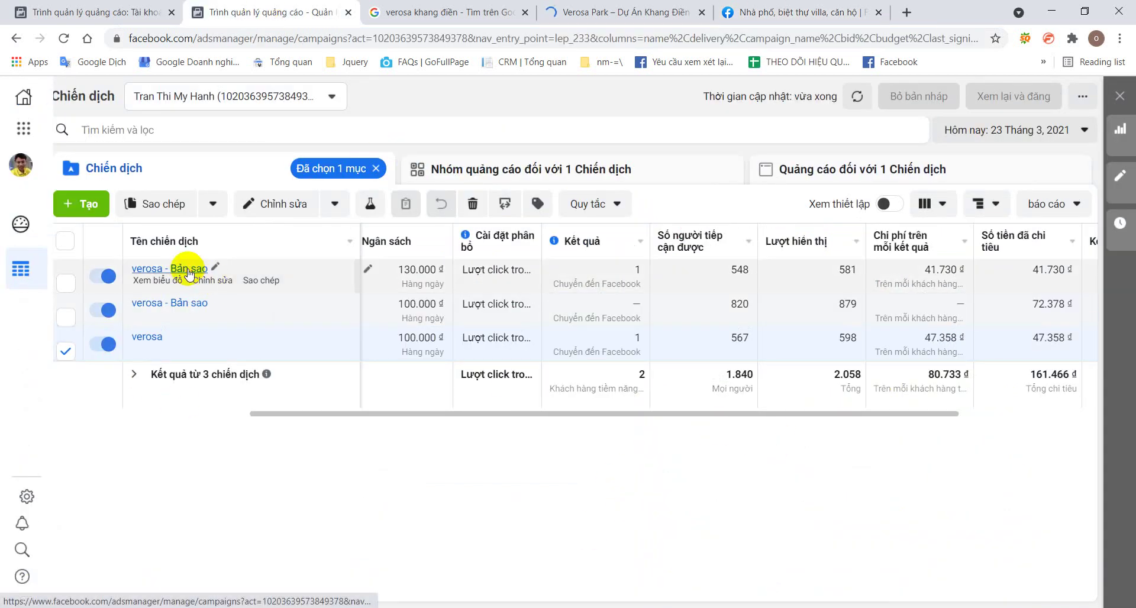
pyautogui.click(184, 268)
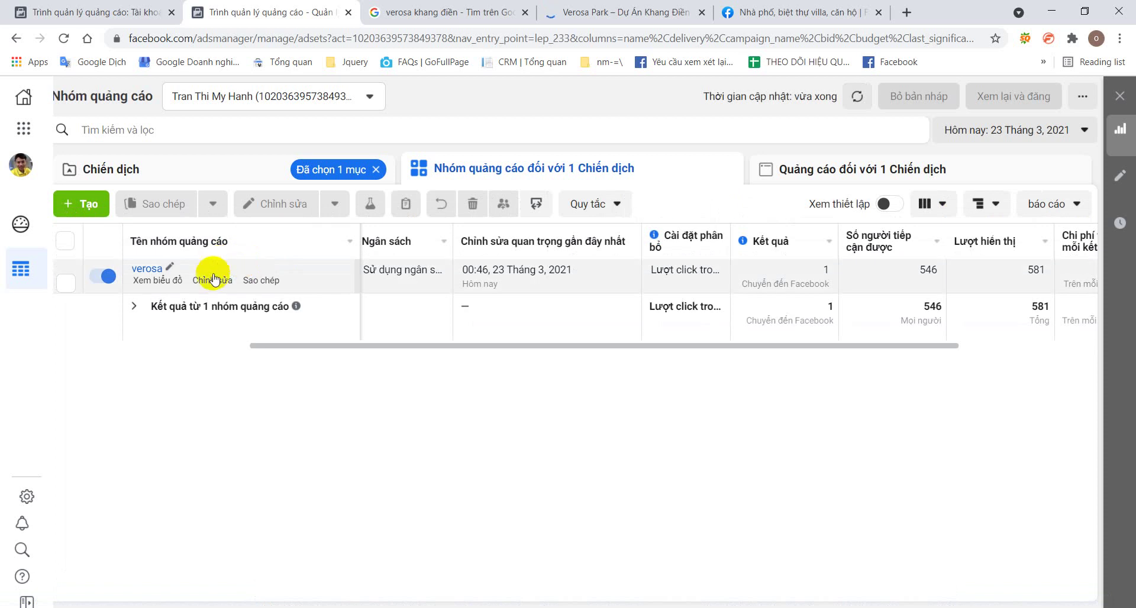
pyautogui.click(214, 283)
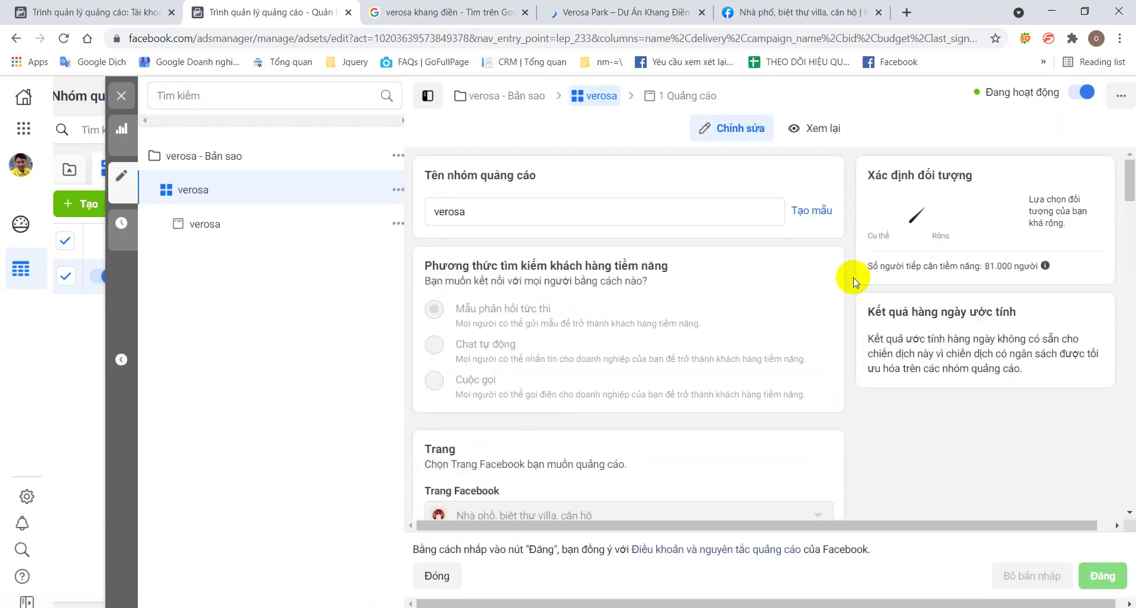
# Go to the ad set's audience section and examine its location and age range.
pyautogui.scroll(-3, 854, 278)
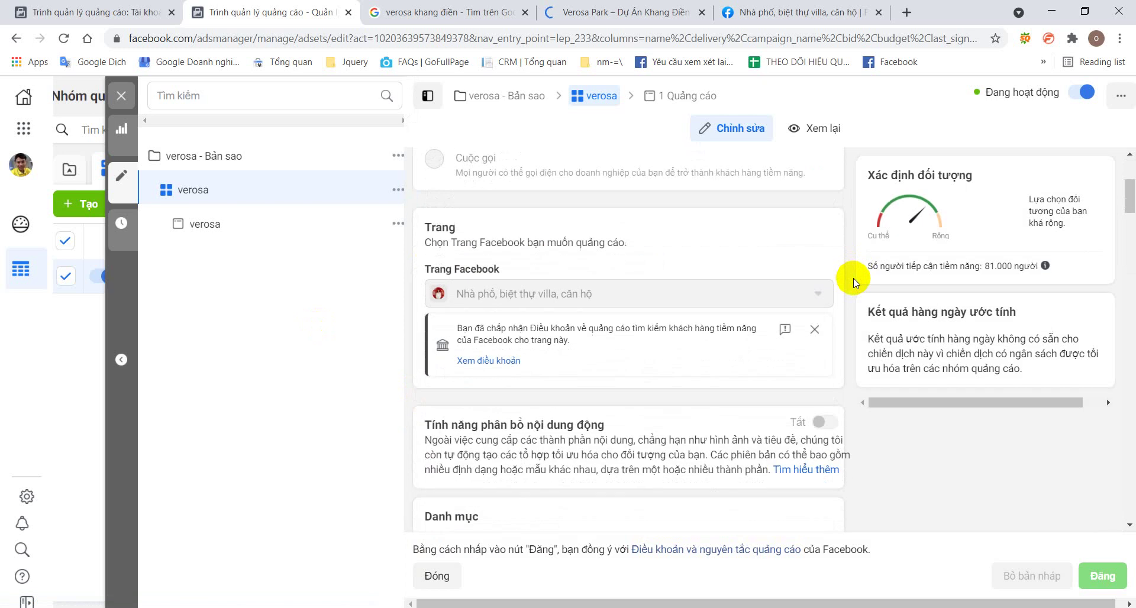
pyautogui.scroll(-10, 854, 278)
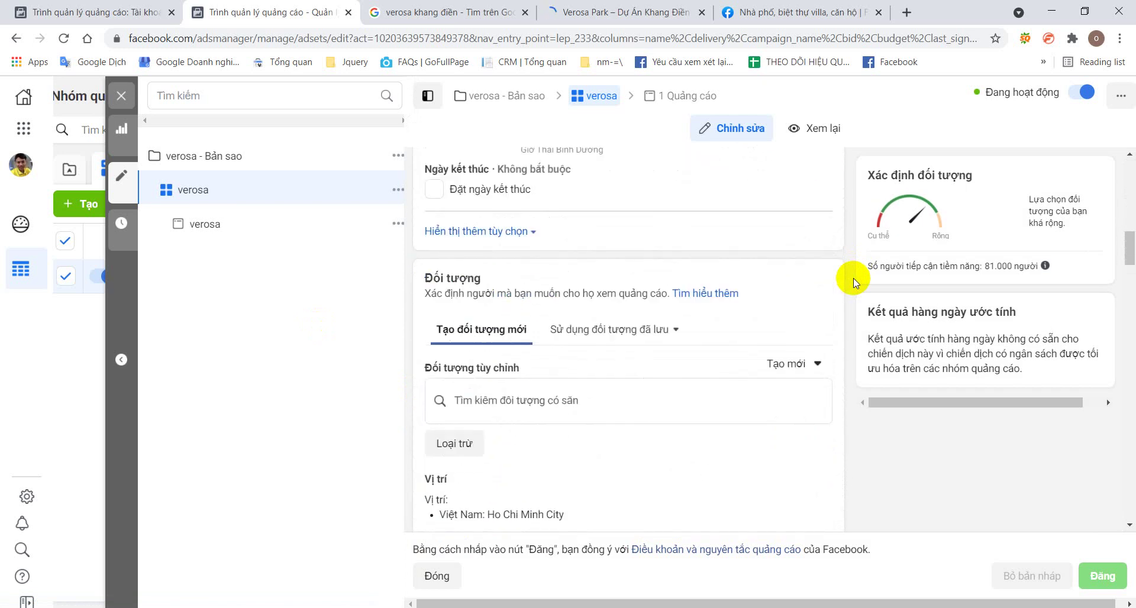
pyautogui.scroll(-3, 854, 278)
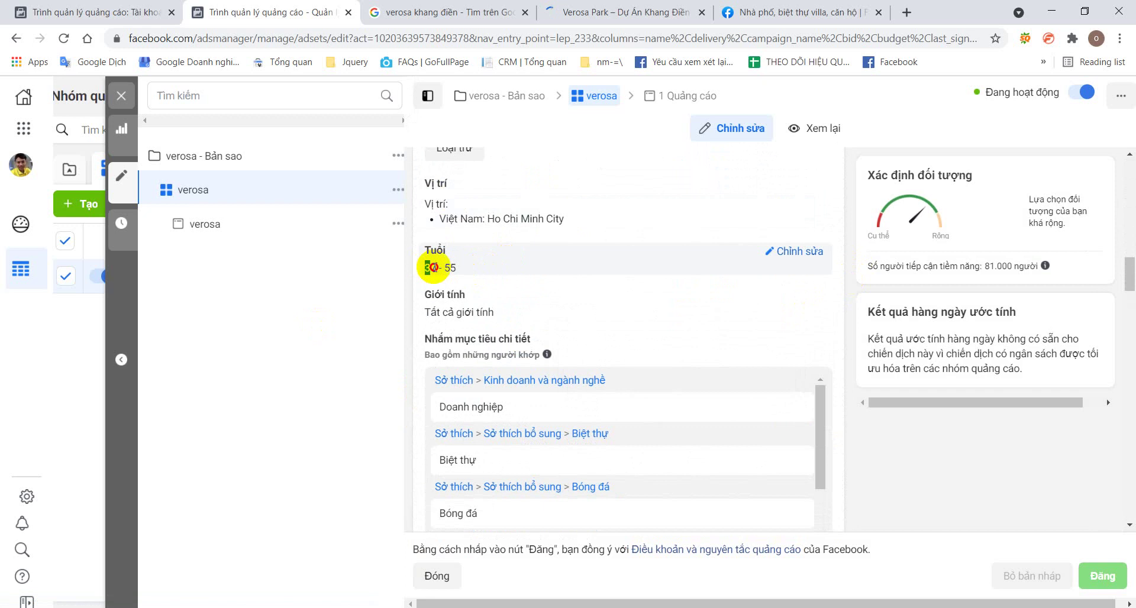
pyautogui.moveTo(425, 267); pyautogui.dragTo(457, 268)
pyautogui.click(850, 290)
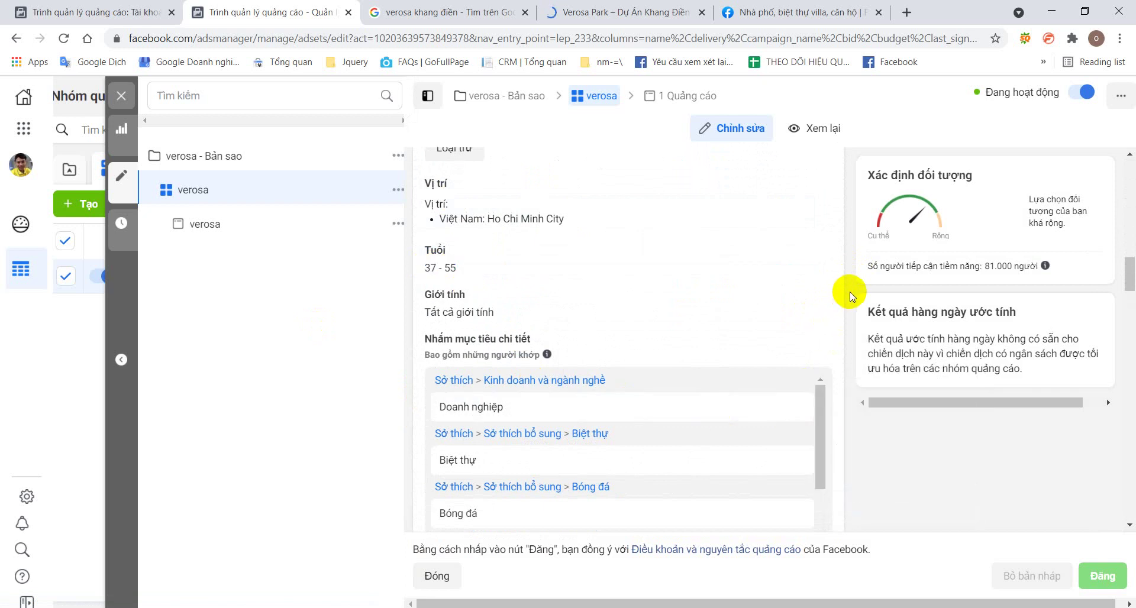
# Examine the first group of detailed-targeting interests, from Doanh nghiệp to Ô tô, and recheck the age range's upper limit.
pyautogui.scroll(-2, 851, 296)
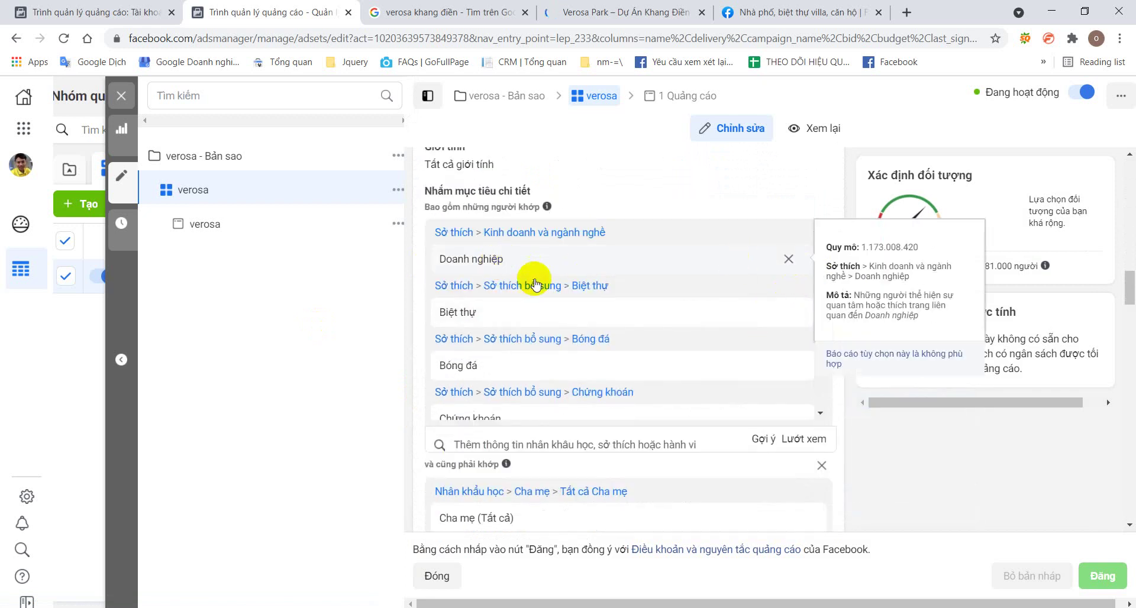
pyautogui.scroll(-1, 548, 374)
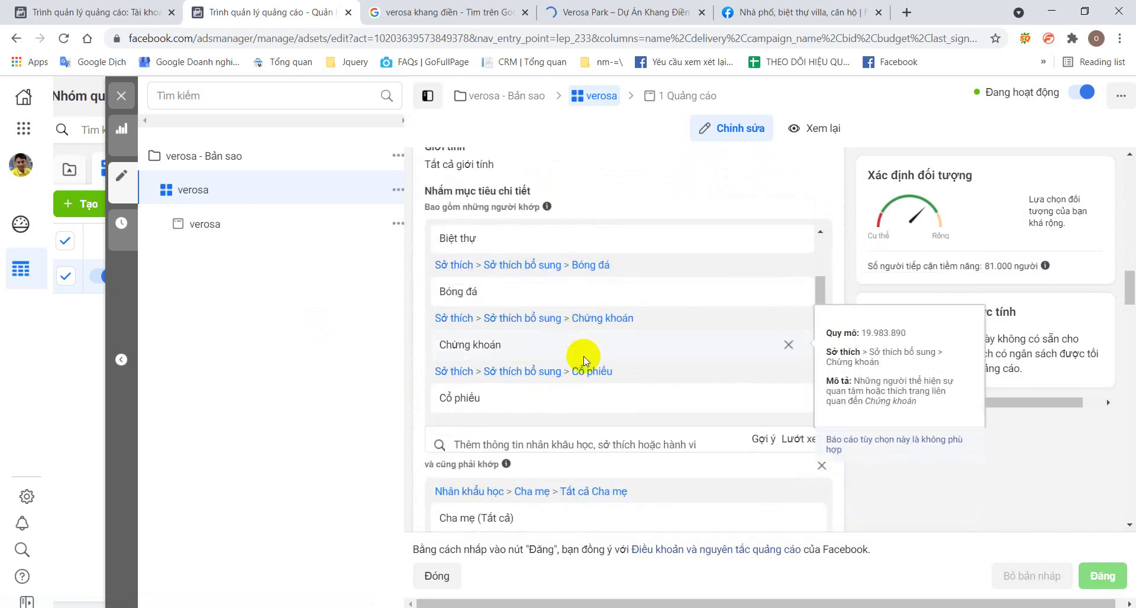
pyautogui.scroll(-3, 549, 396)
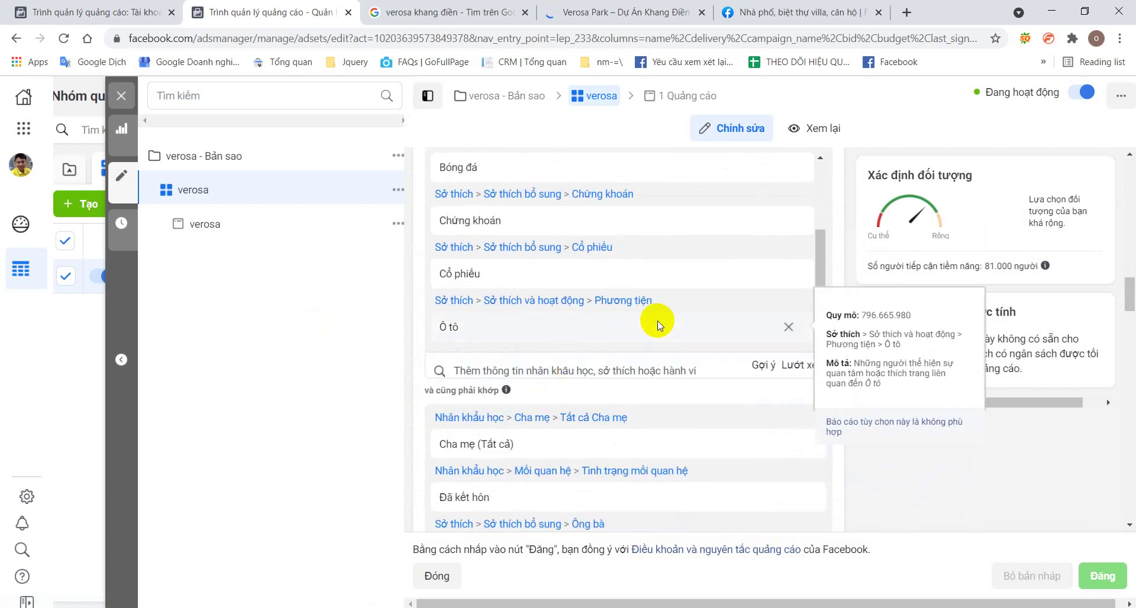
pyautogui.scroll(-1, 841, 278)
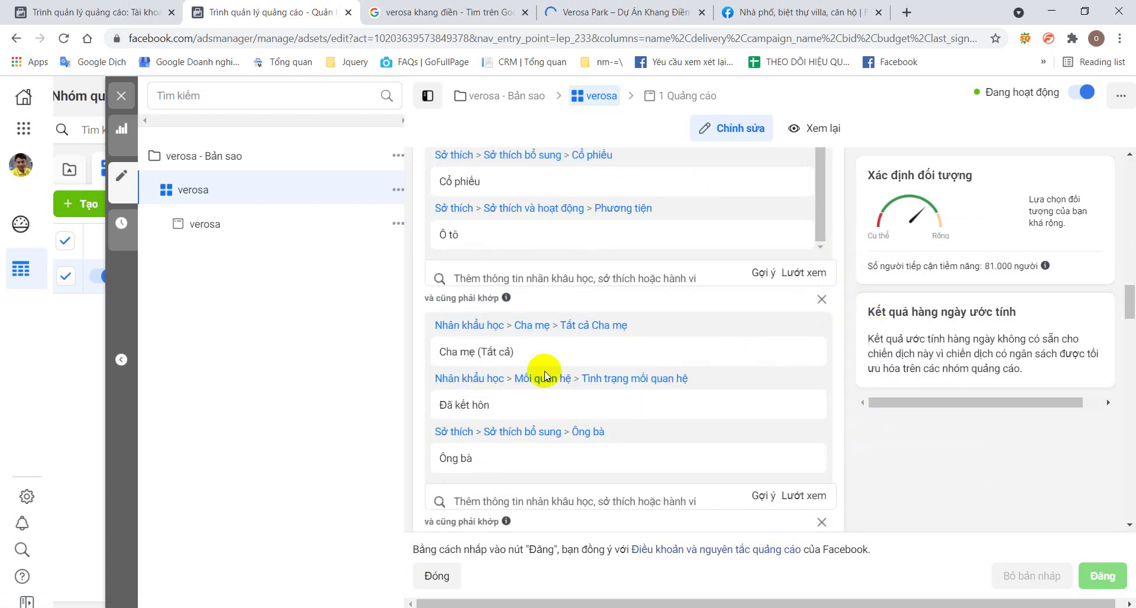
pyautogui.scroll(4, 840, 166)
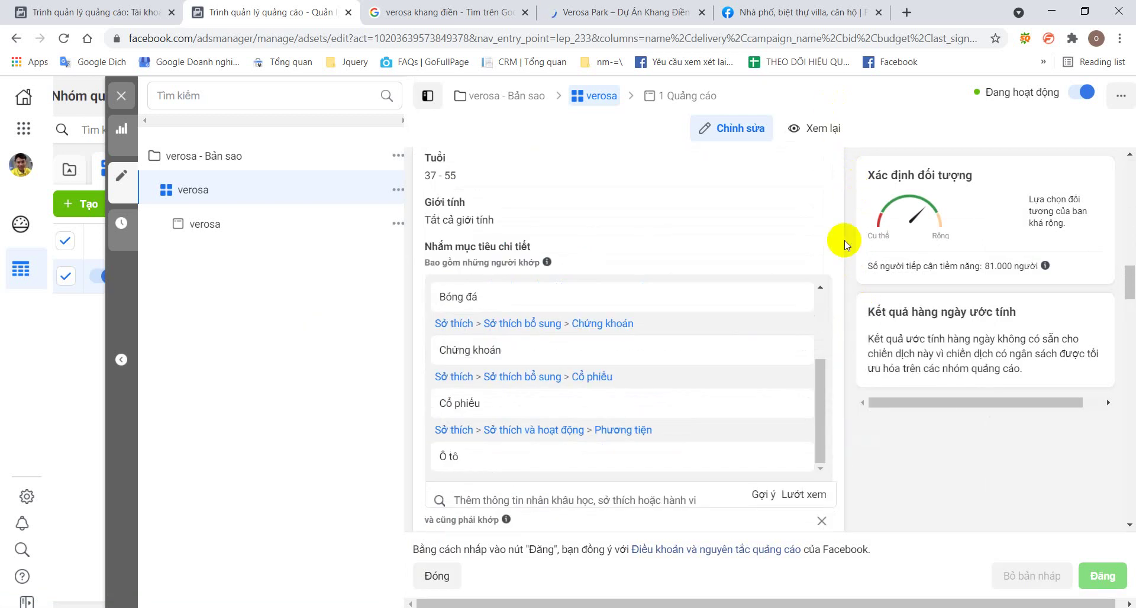
pyautogui.moveTo(450, 176); pyautogui.dragTo(460, 177)
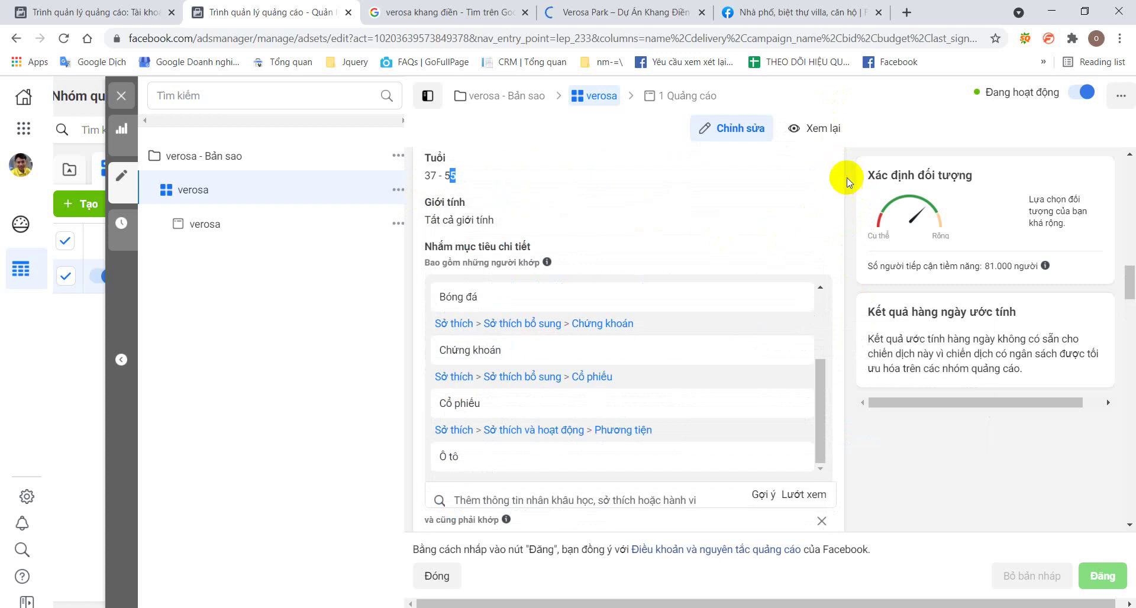
# Examine the first must-also-match targeting group: Cha mẹ (Tất cả), Đã kết hôn and Ông bà.
pyautogui.scroll(-3, 847, 292)
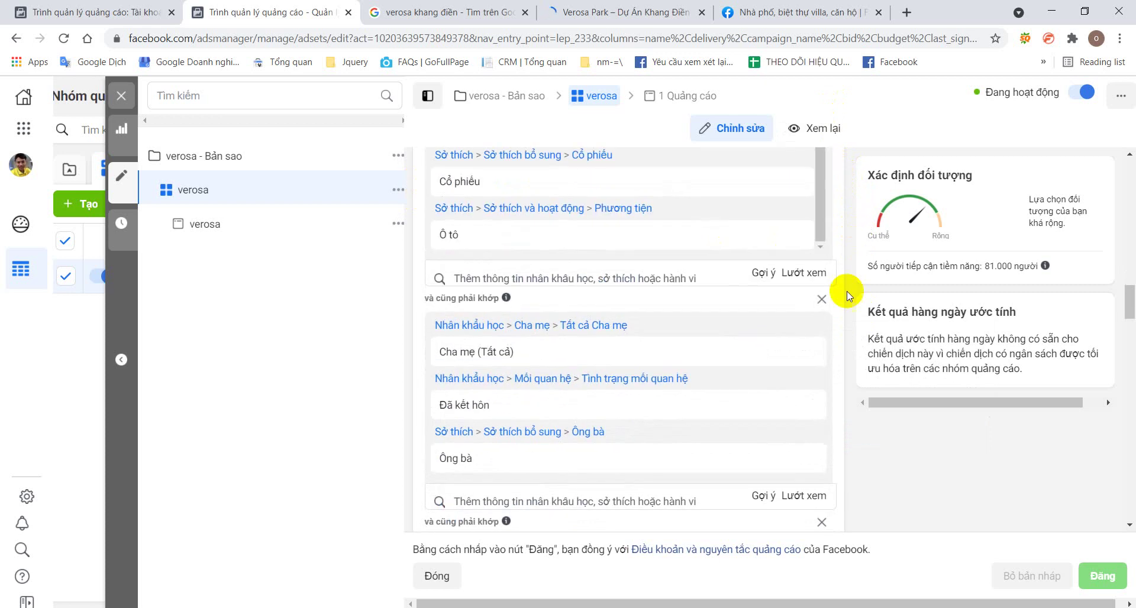
pyautogui.scroll(-3, 858, 332)
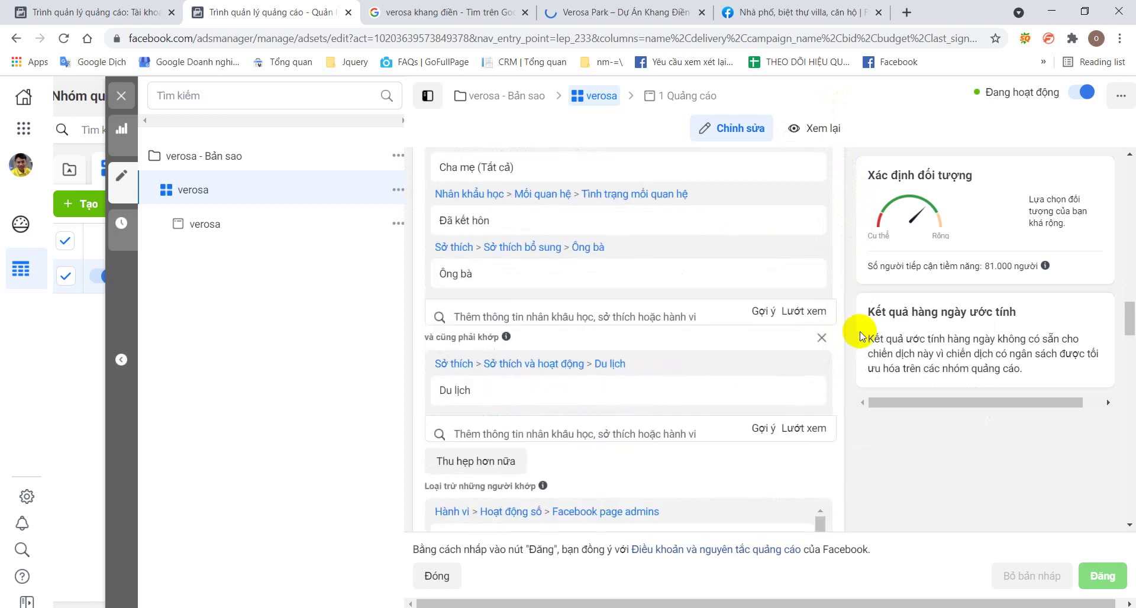
pyautogui.scroll(2, 860, 336)
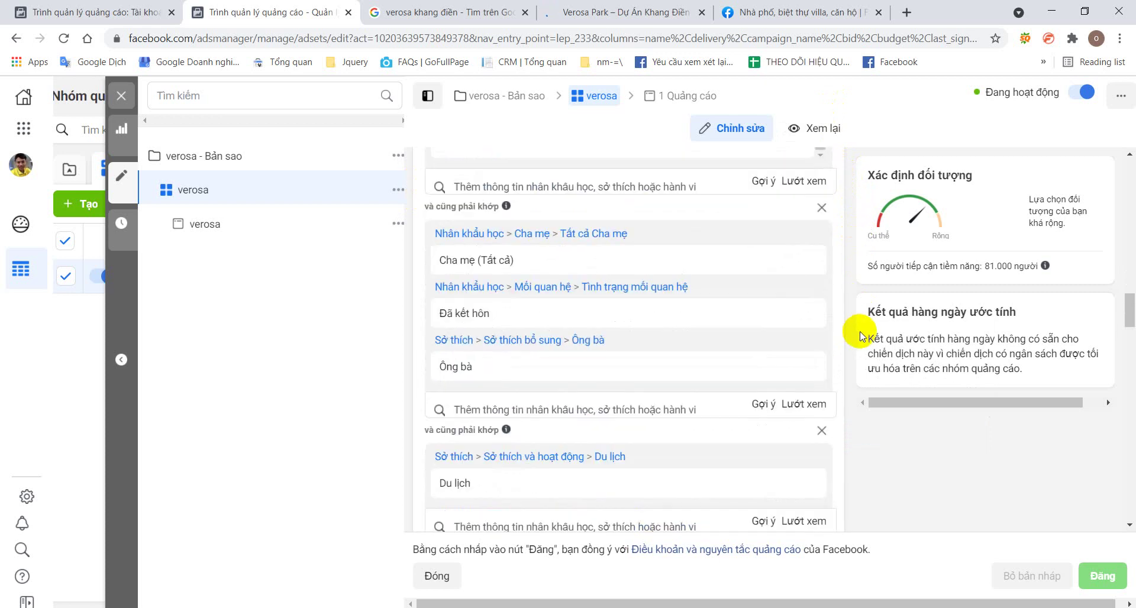
pyautogui.tripleClick(477, 261)
pyautogui.click(483, 267)
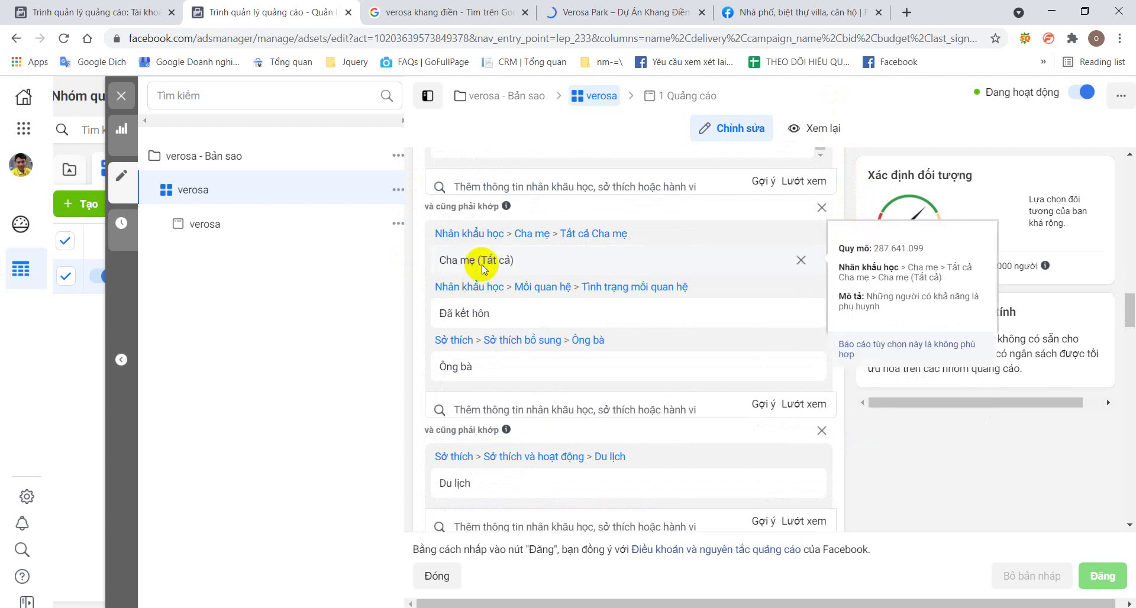
pyautogui.tripleClick(485, 264)
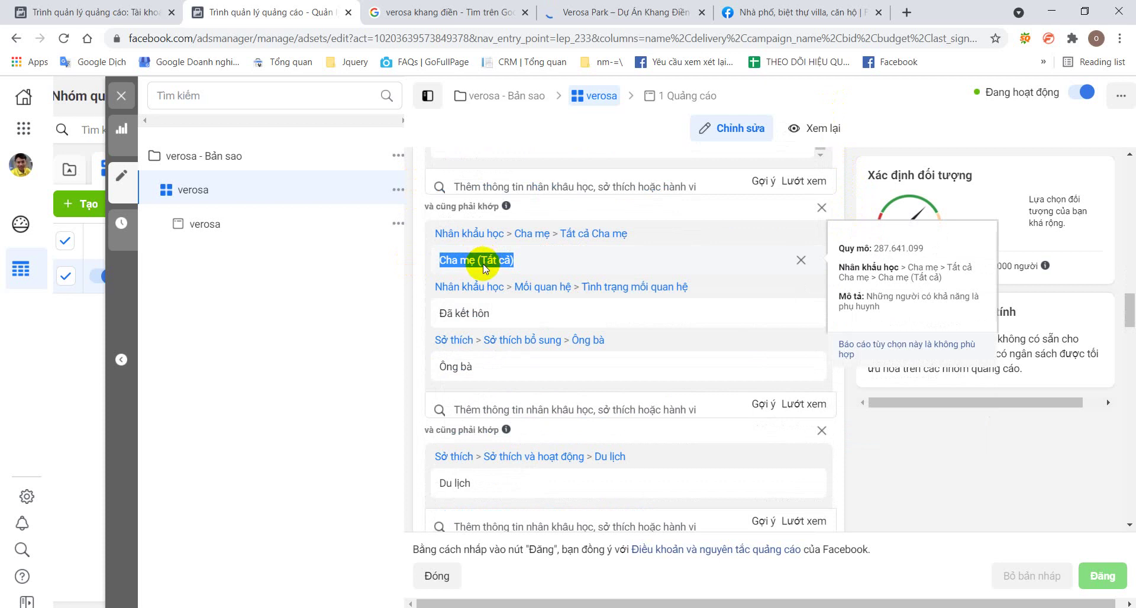
pyautogui.tripleClick(483, 264)
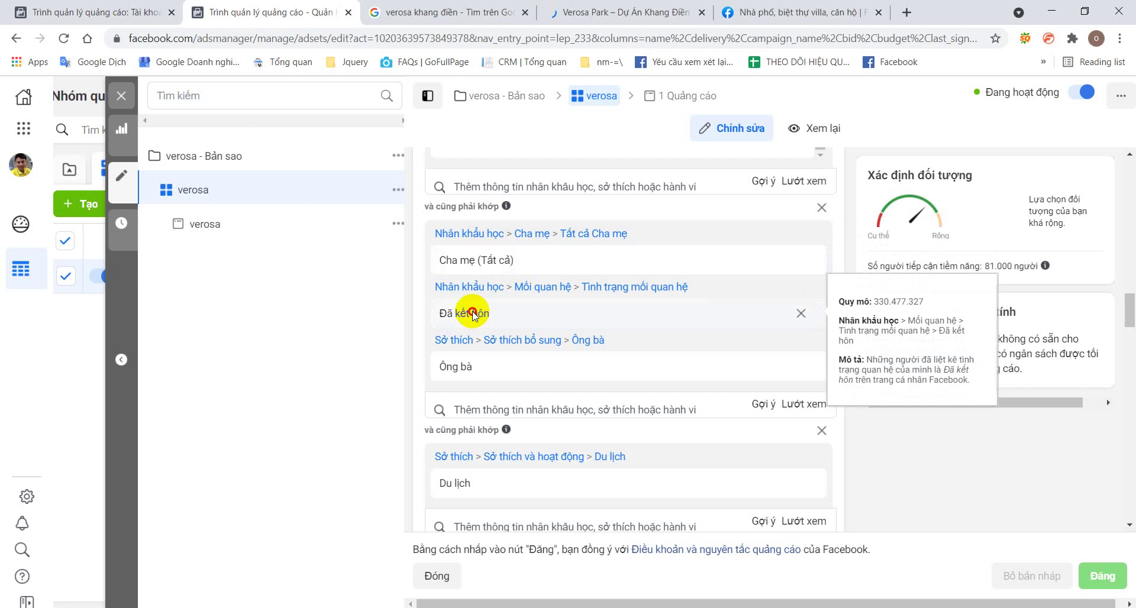
pyautogui.tripleClick(477, 314)
pyautogui.click(485, 261)
pyautogui.tripleClick(485, 260)
pyautogui.tripleClick(469, 368)
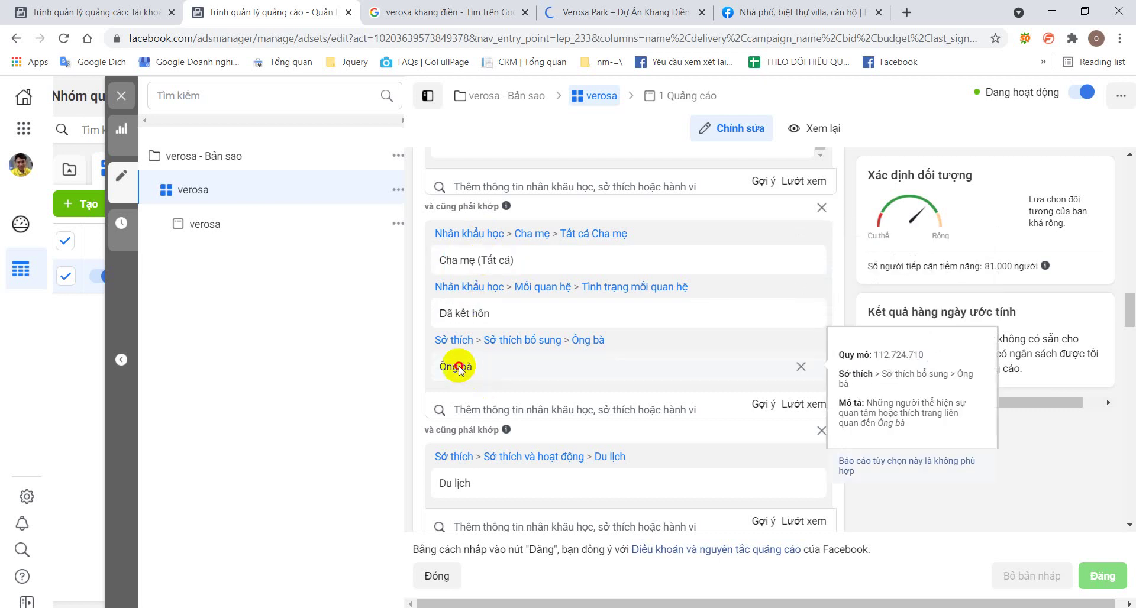
pyautogui.click(712, 361)
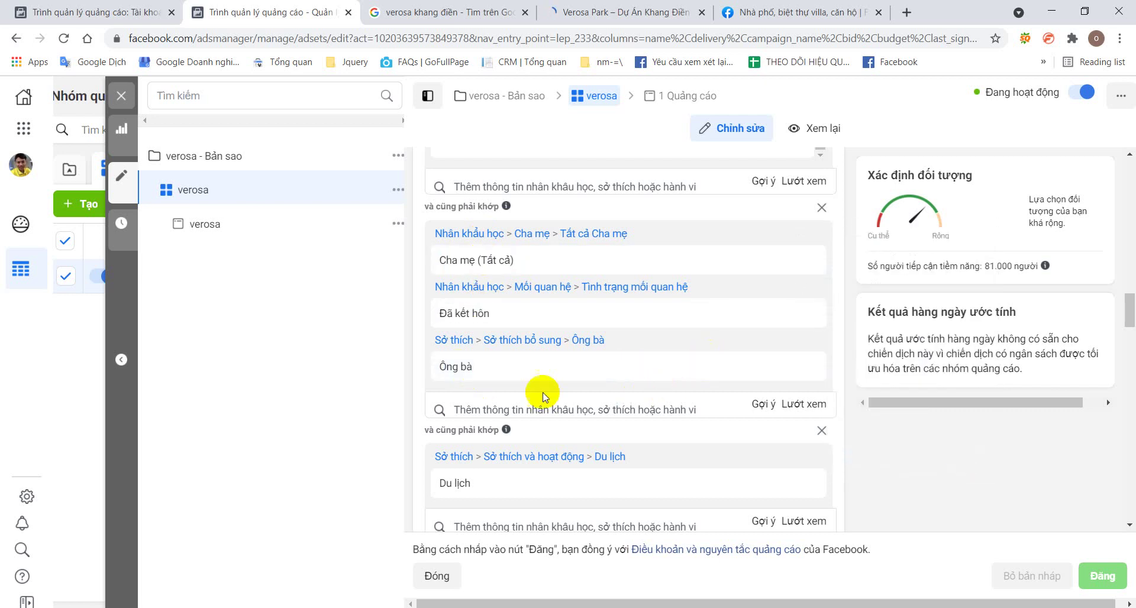
# Examine the Du lịch interest in the second must-also-match targeting group.
pyautogui.scroll(-3, 416, 402)
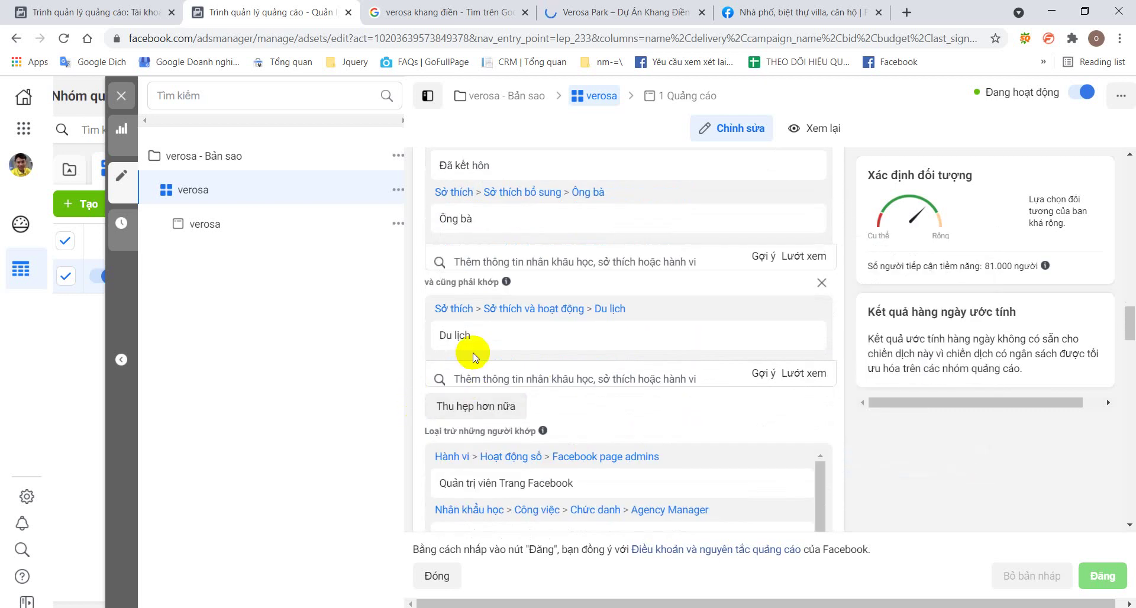
pyautogui.moveTo(471, 336); pyautogui.dragTo(436, 335)
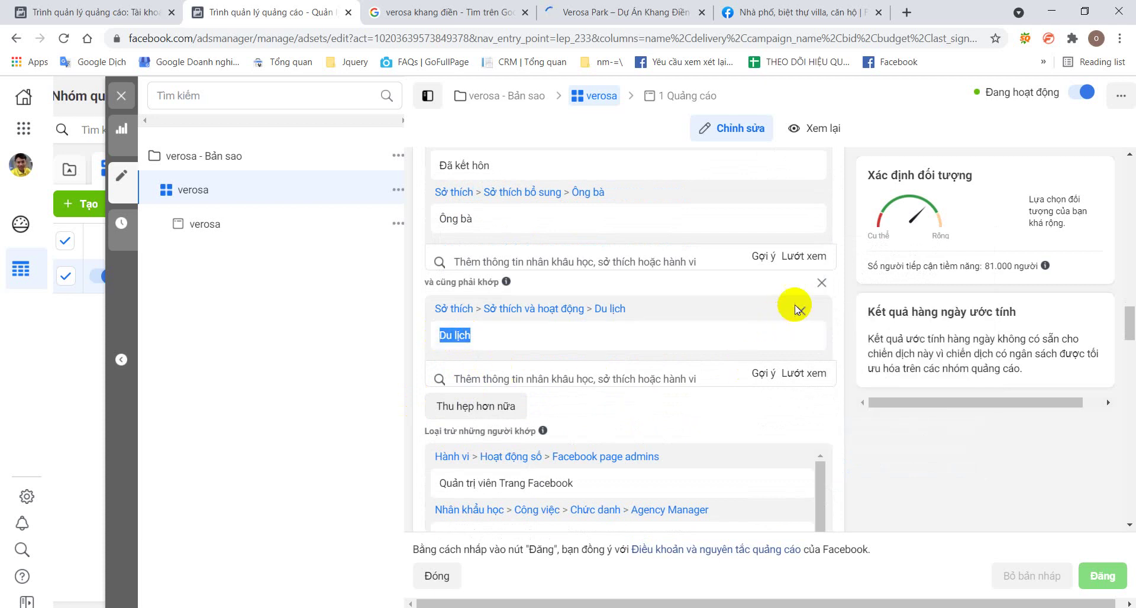
pyautogui.click(850, 288)
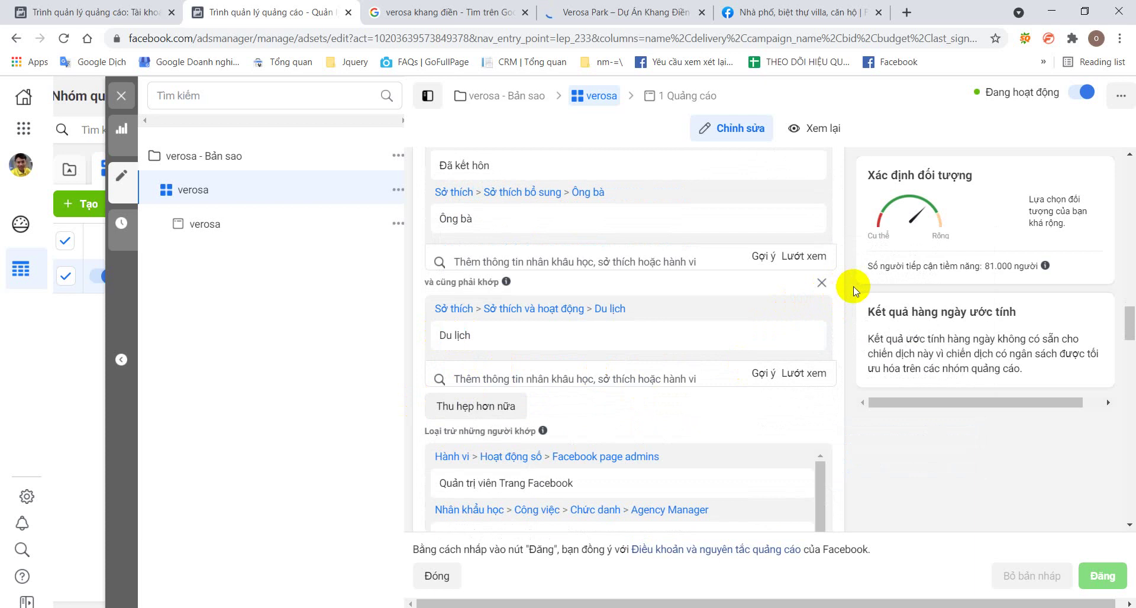
# Review the excluded audience list through Agency quảng cáo, focusing on the Bất động sản exclusion.
pyautogui.scroll(-1, 853, 283)
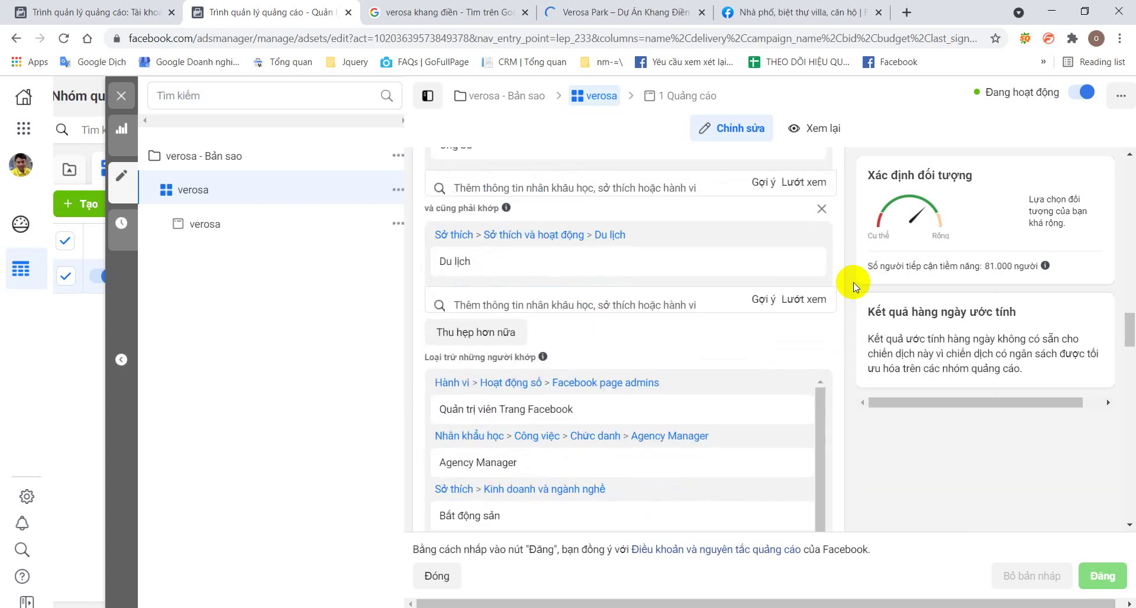
pyautogui.scroll(-1, 852, 280)
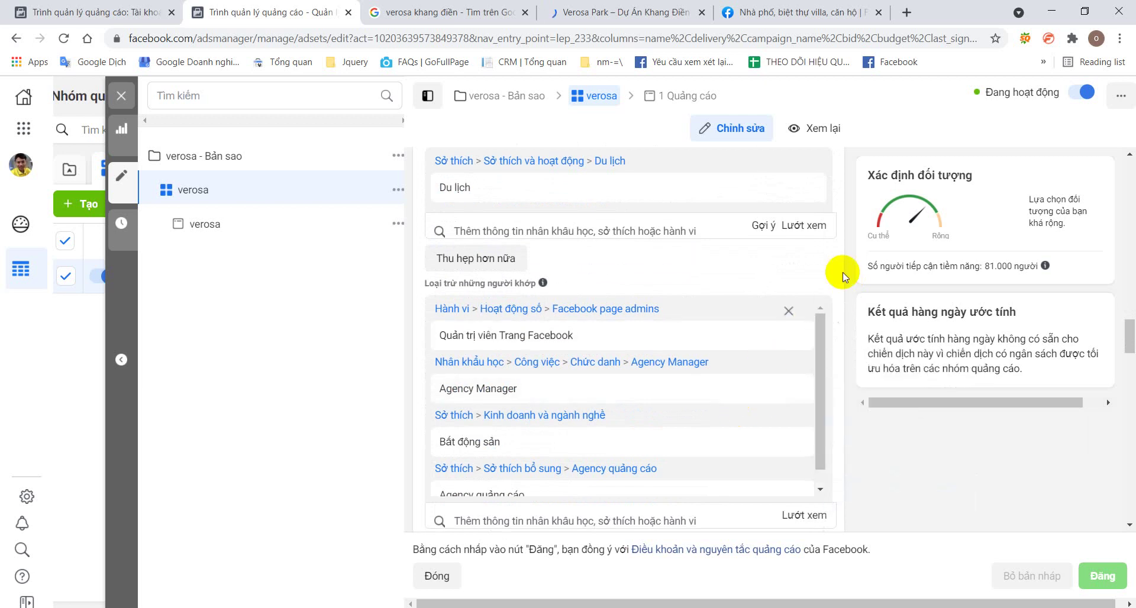
pyautogui.scroll(-1, 854, 262)
pyautogui.moveTo(823, 336); pyautogui.dragTo(824, 350)
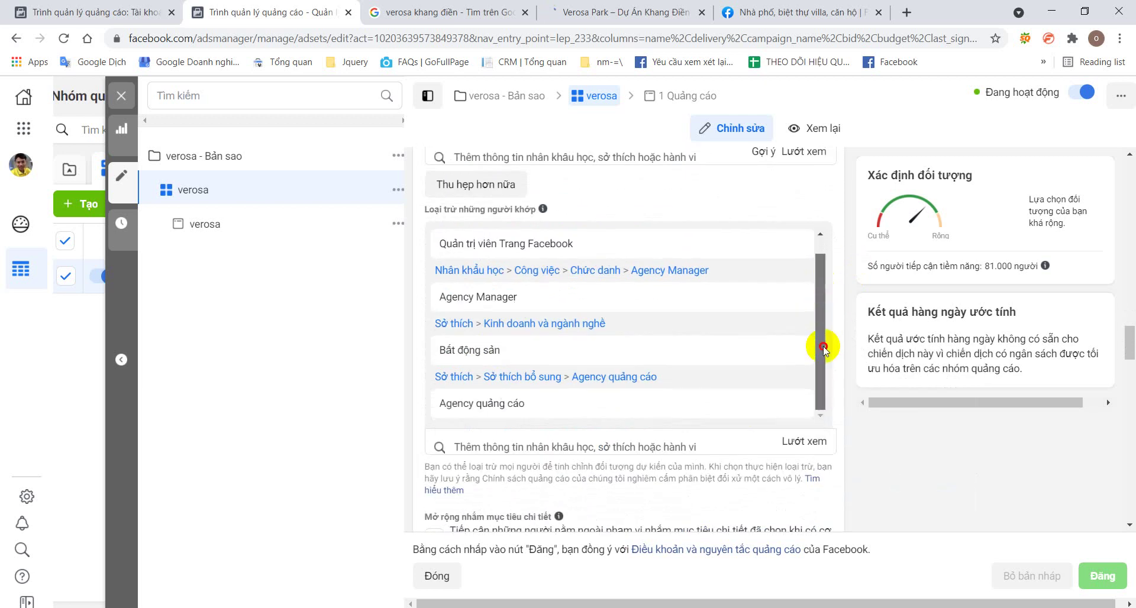
pyautogui.tripleClick(499, 349)
pyautogui.click(856, 251)
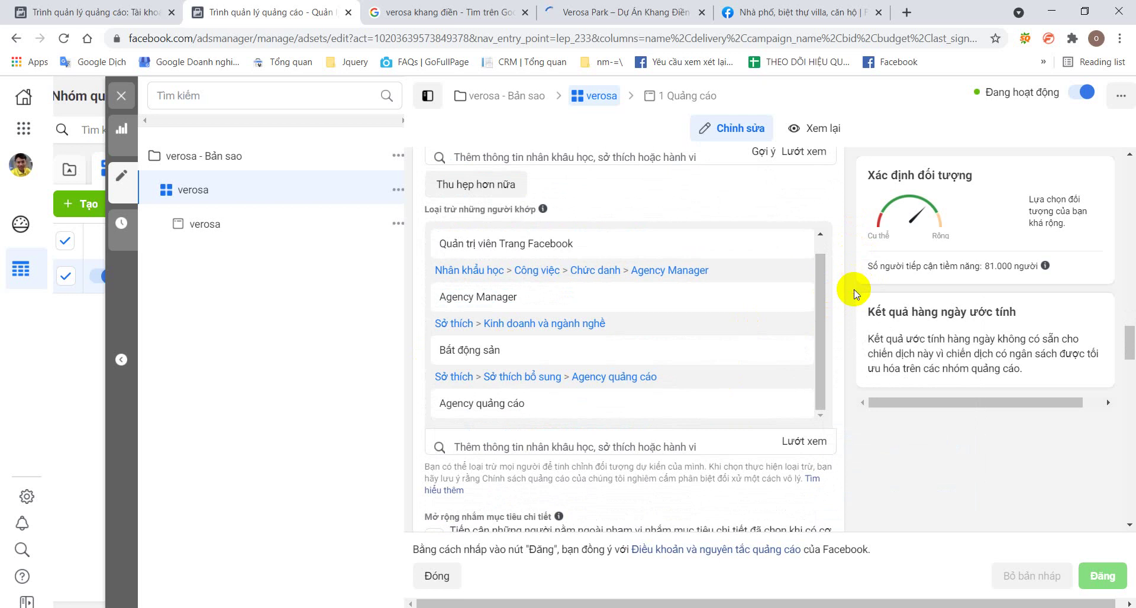
# Close the ad set editor, return to the campaign list and open the verosa campaign's ad set for editing.
pyautogui.click(121, 95)
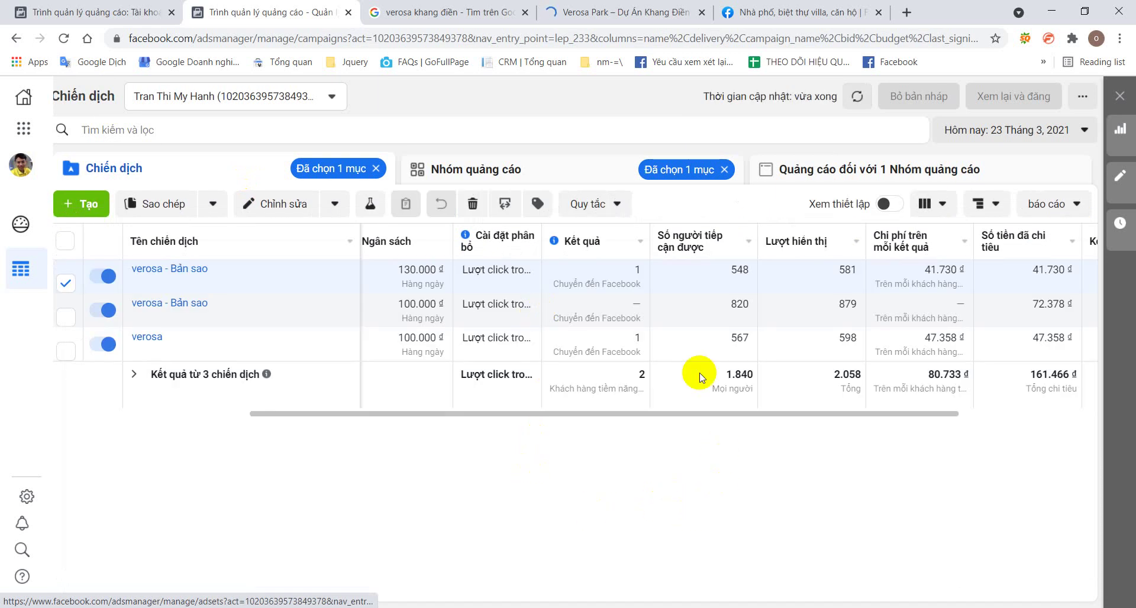
pyautogui.click(630, 338)
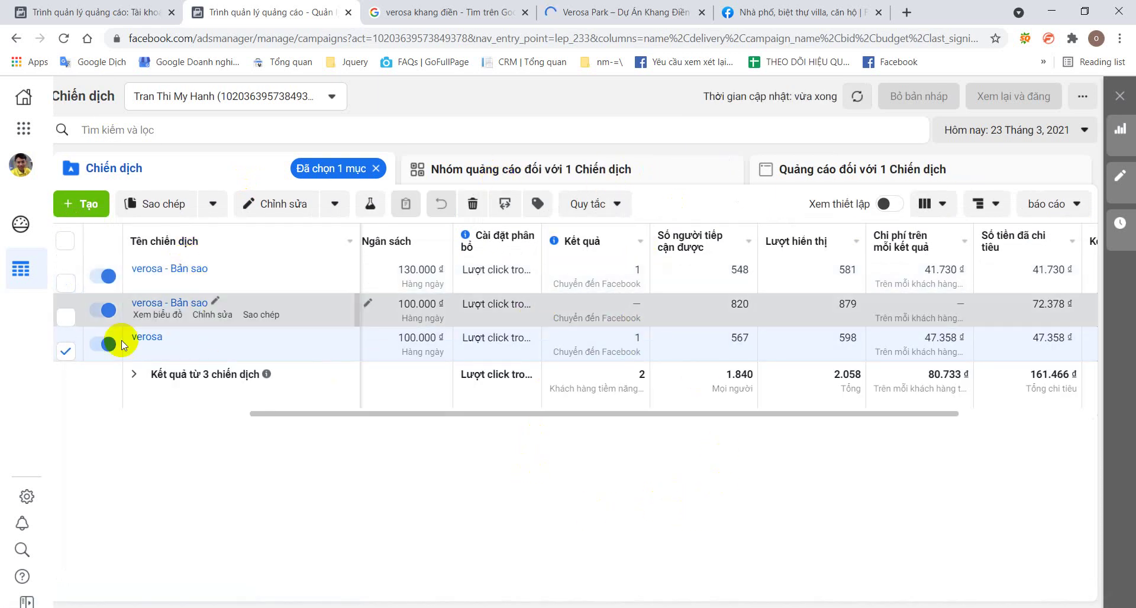
pyautogui.click(148, 337)
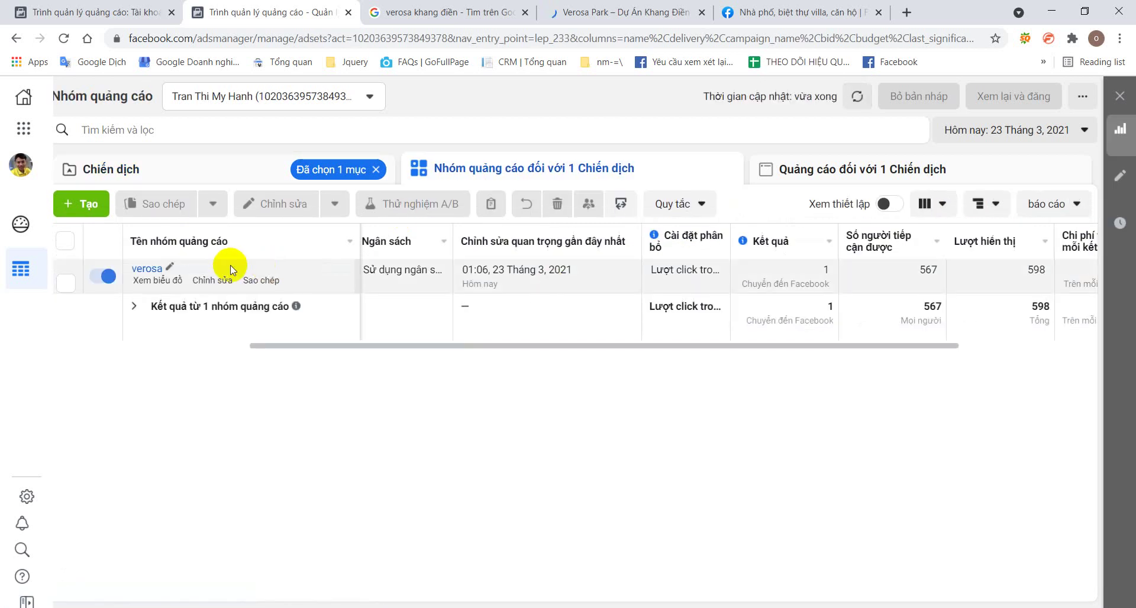
pyautogui.click(223, 280)
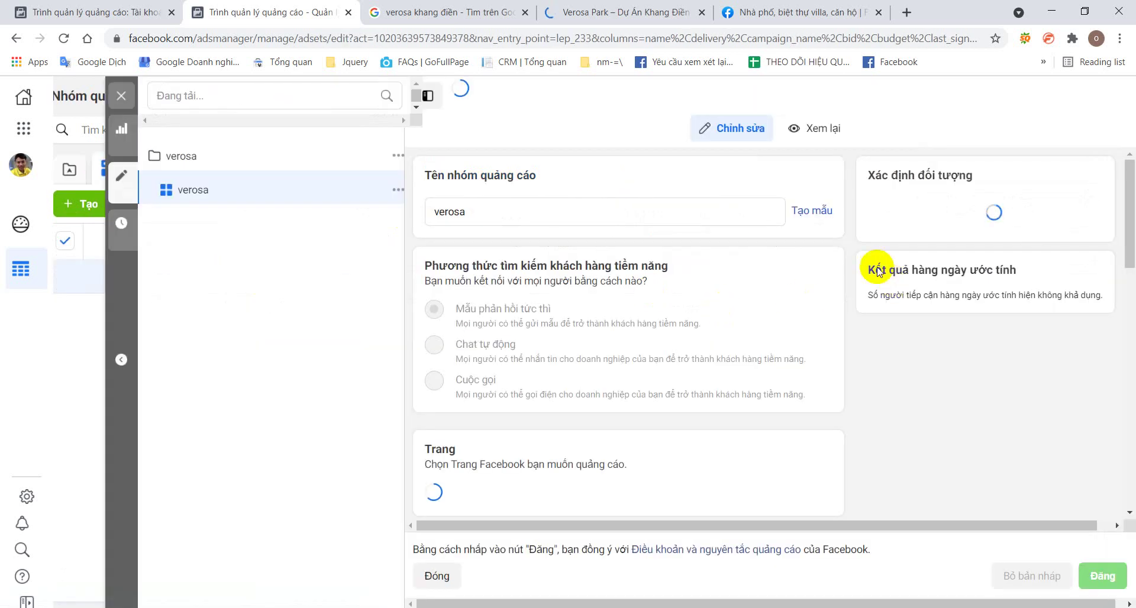
# Examine the verosa ad set's location, age, detailed targeting groups, exclusions and potential reach.
pyautogui.scroll(-10, 852, 244)
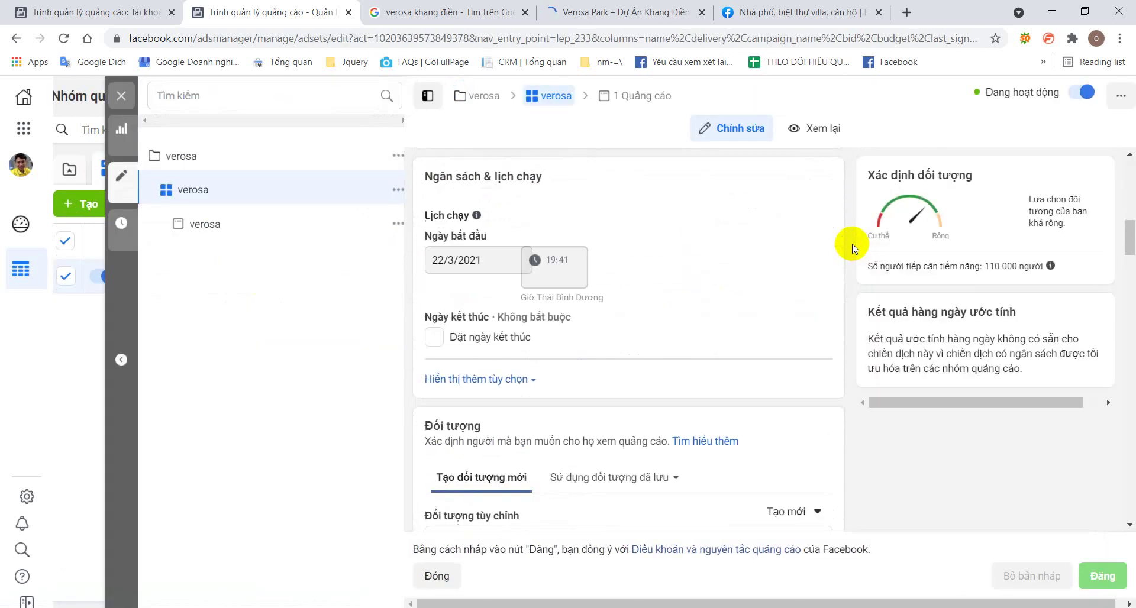
pyautogui.scroll(-5, 853, 251)
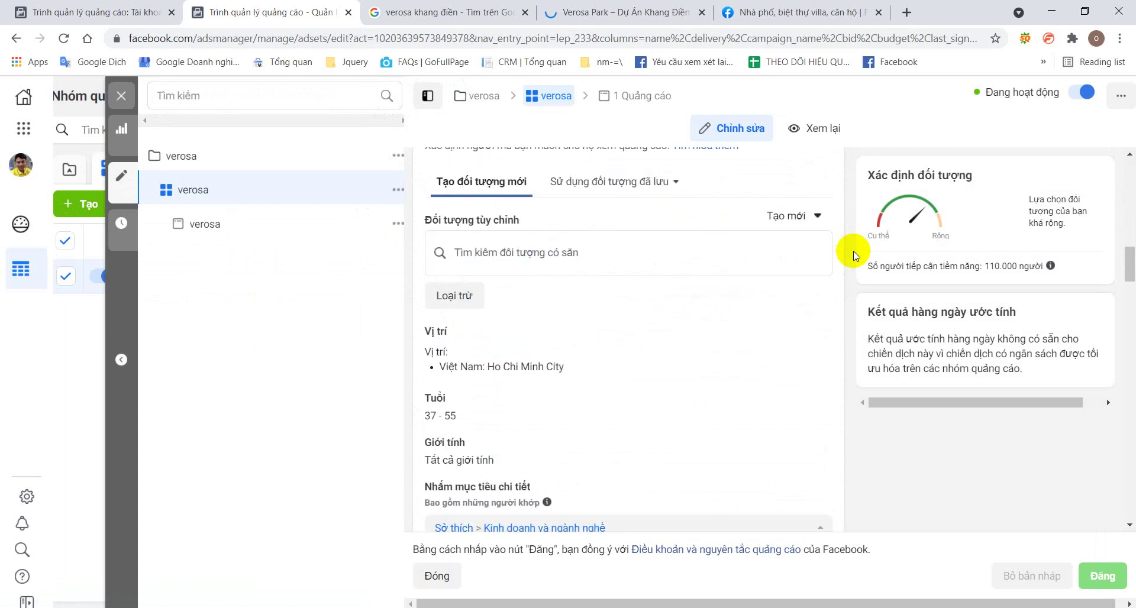
pyautogui.scroll(-5, 853, 251)
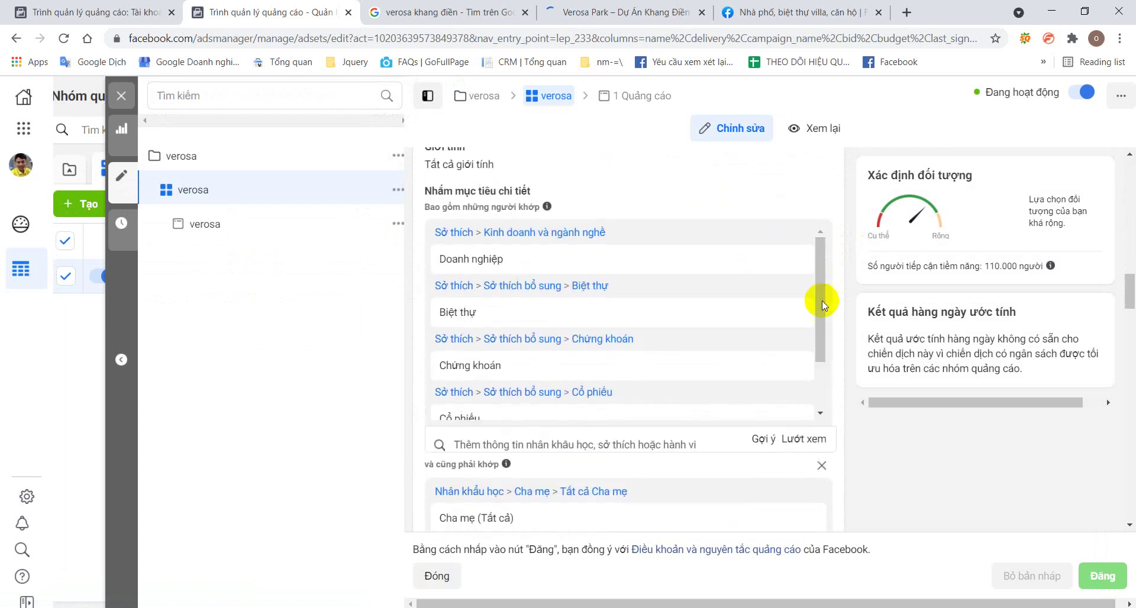
pyautogui.scroll(-6, 849, 213)
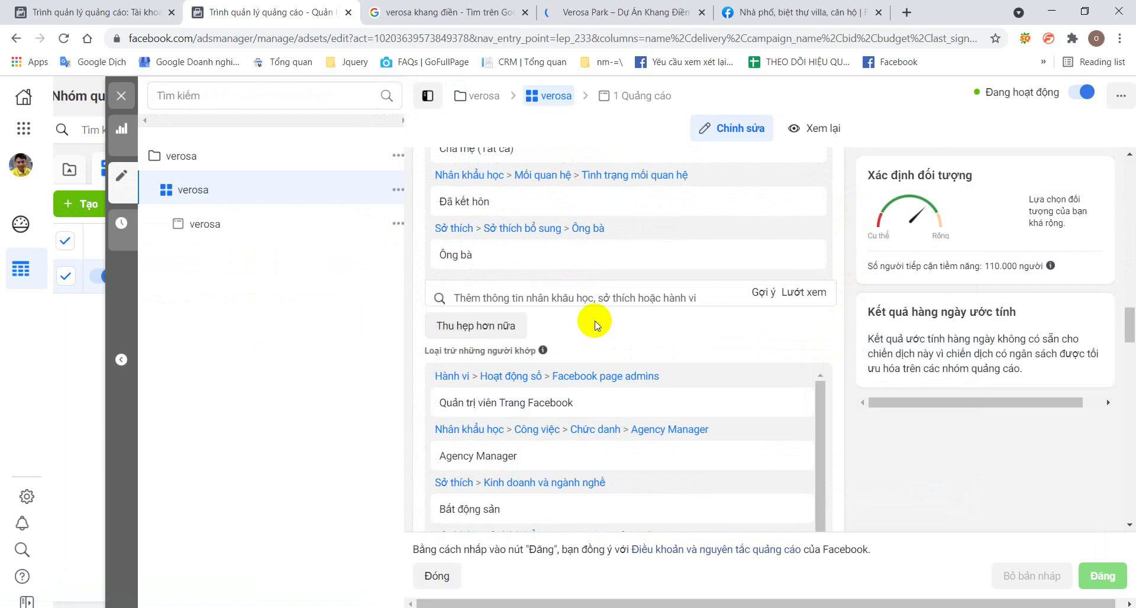
pyautogui.moveTo(1051, 265)
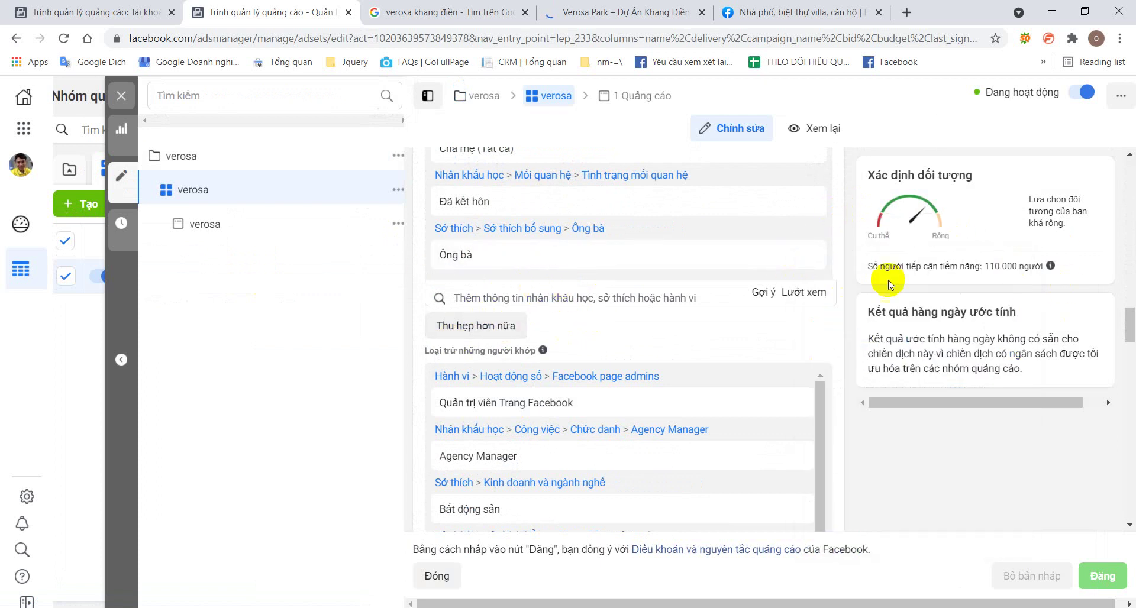
pyautogui.scroll(3, 829, 219)
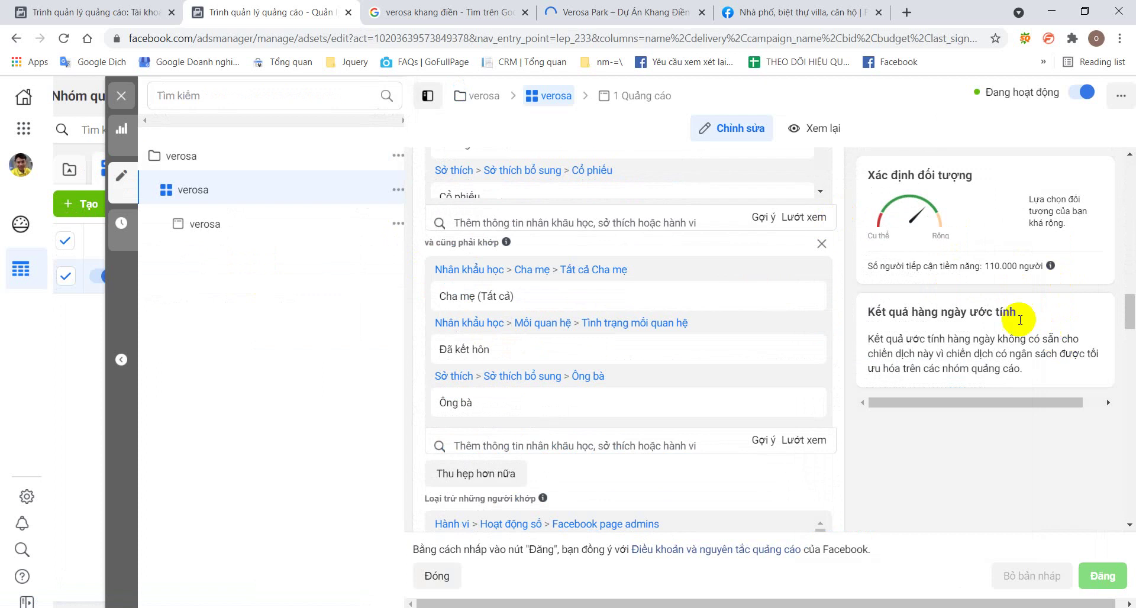
pyautogui.doubleClick(1002, 266)
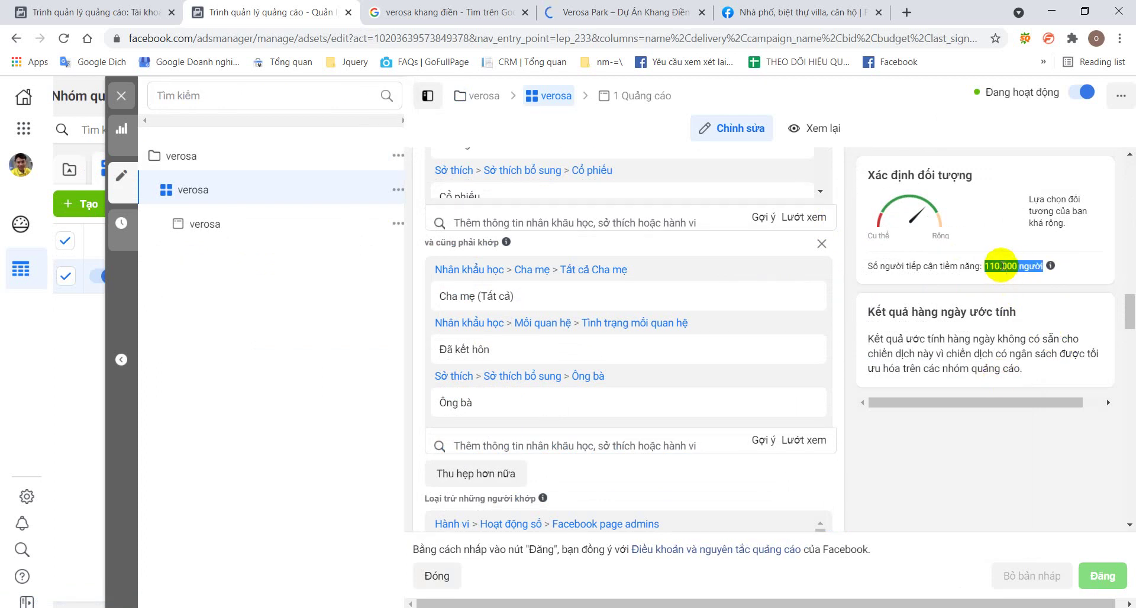
pyautogui.doubleClick(1001, 266)
pyautogui.click(856, 286)
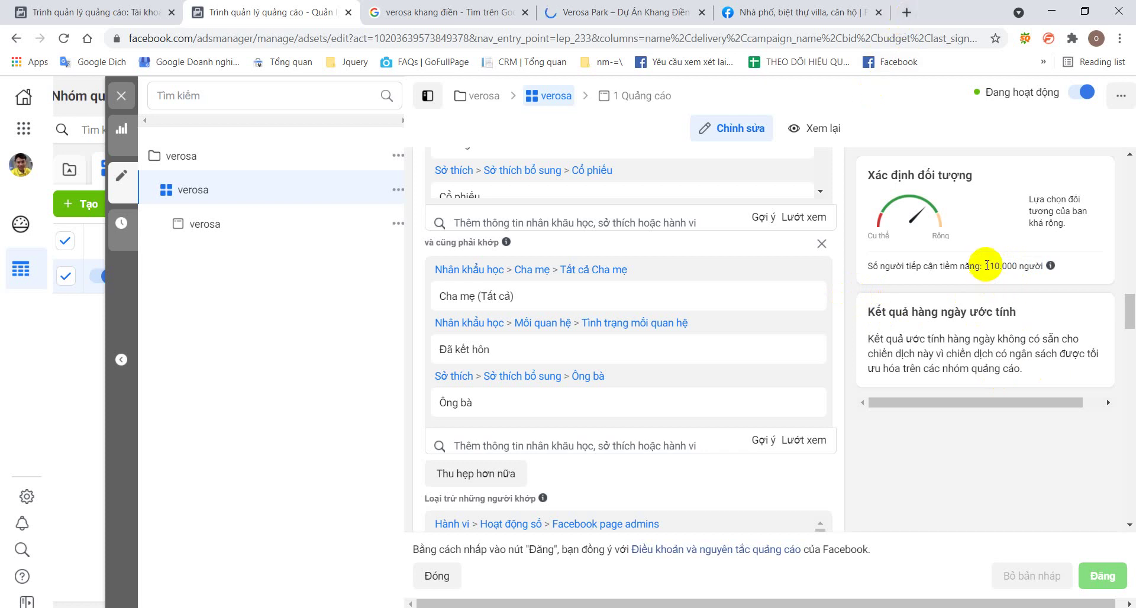
# Copy the potential reach figure from the audience definition and paste it into the address bar of a new browser tab.
pyautogui.moveTo(986, 266); pyautogui.dragTo(1040, 268)
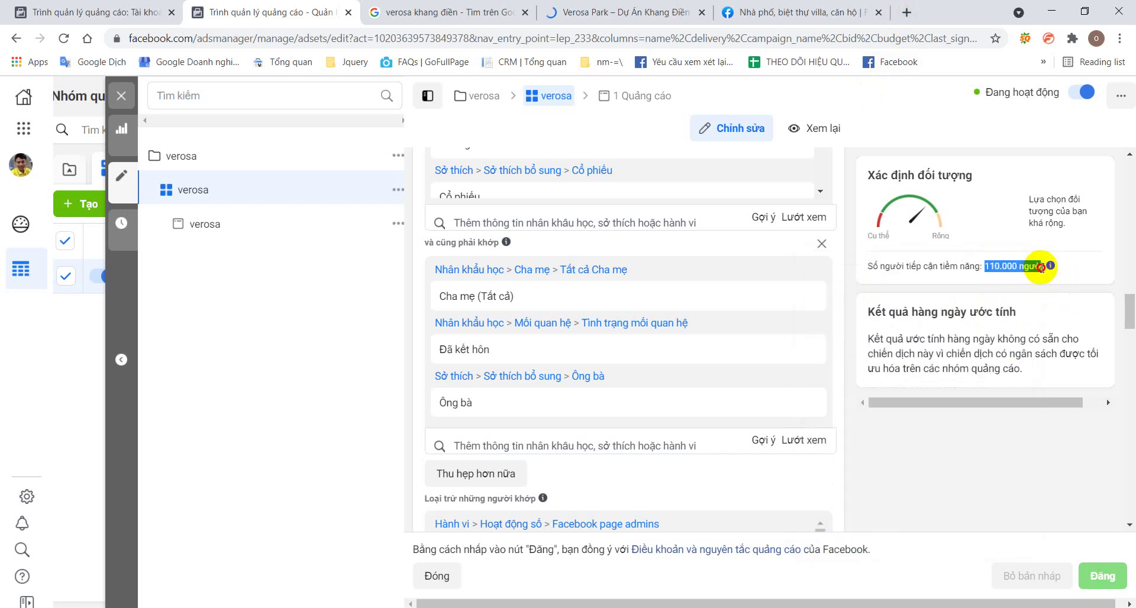
pyautogui.hotkey('ctrl', 'c')
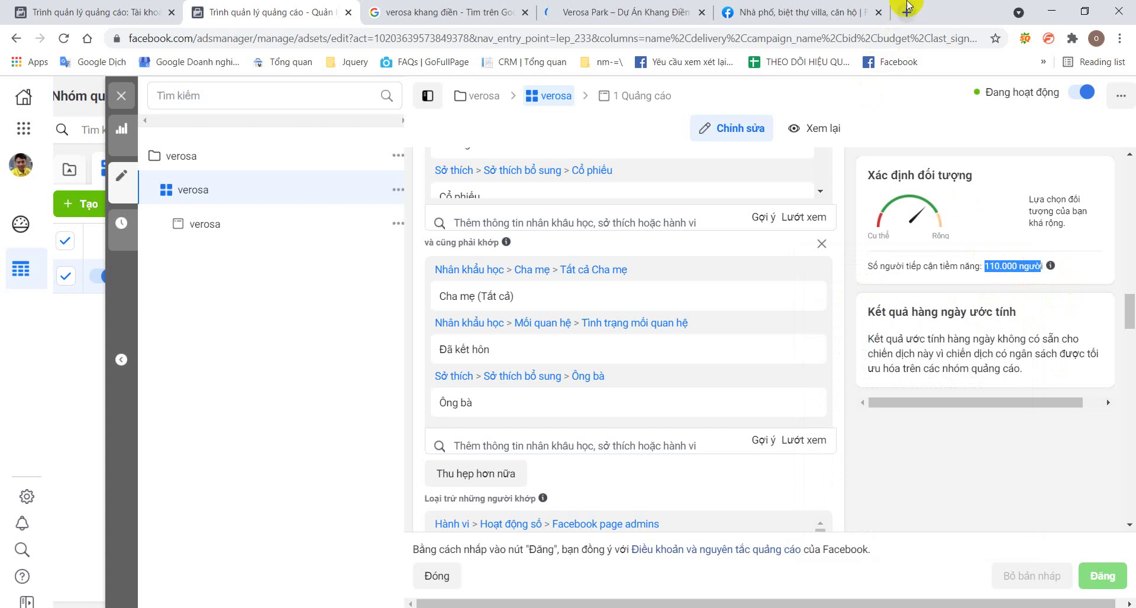
pyautogui.click(906, 12)
pyautogui.hotkey('ctrl', 'v')
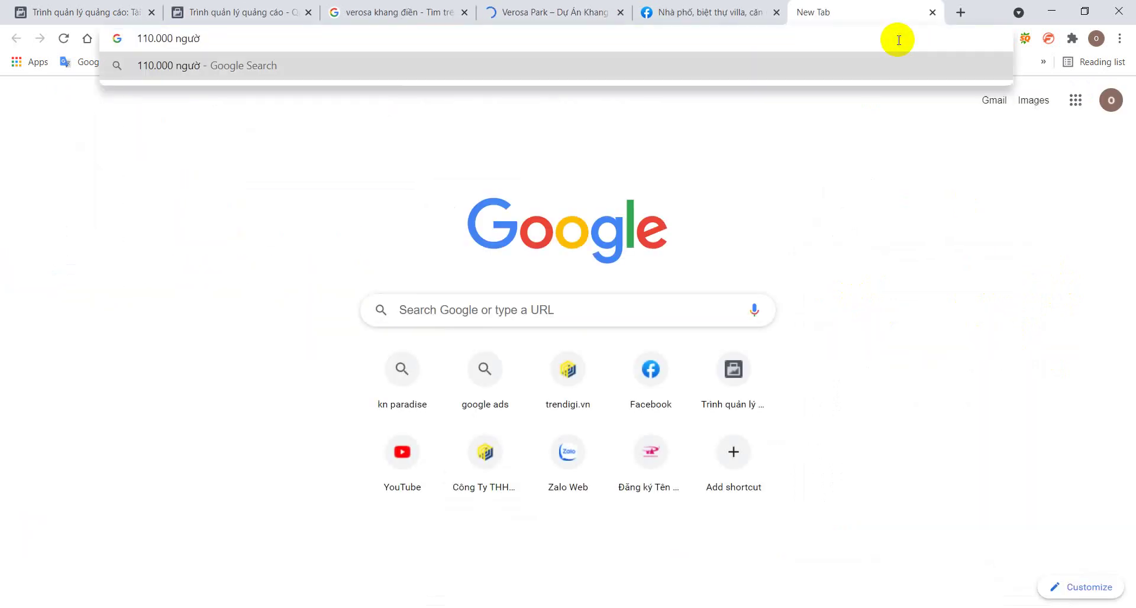
# Complete the pasted text as the note "110.000 người có khả năng tiếp cận.....".
pyautogui.press('BackSpace')
pyautogui.press('BackSpace')
pyautogui.press('BackSpace')
pyautogui.press('BackSpace')
pyautogui.press('BackSpace')
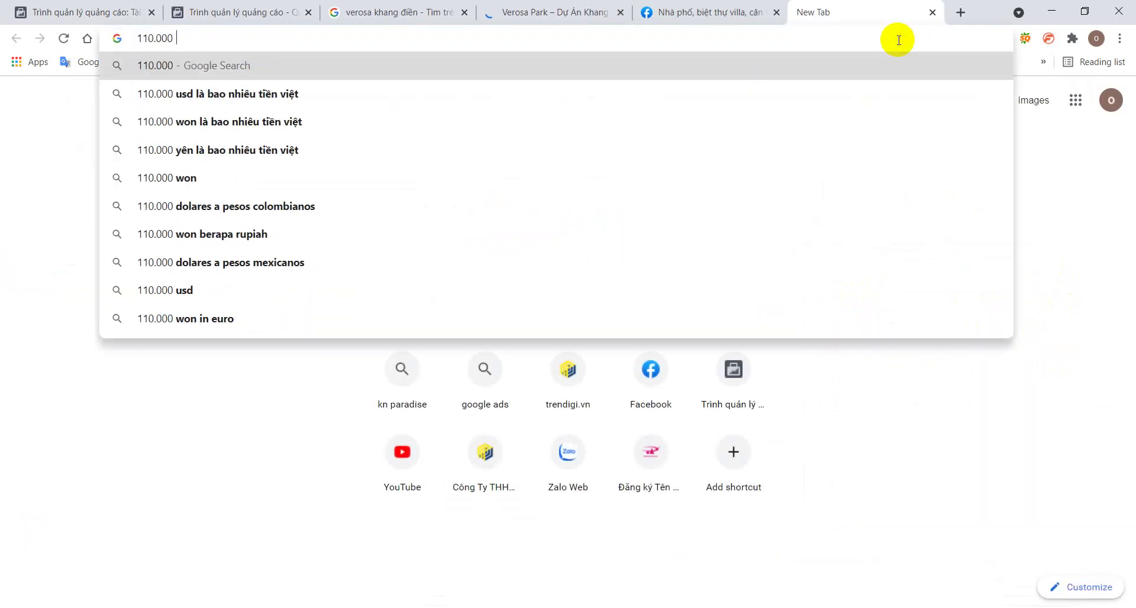
pyautogui.write('nguoi ')
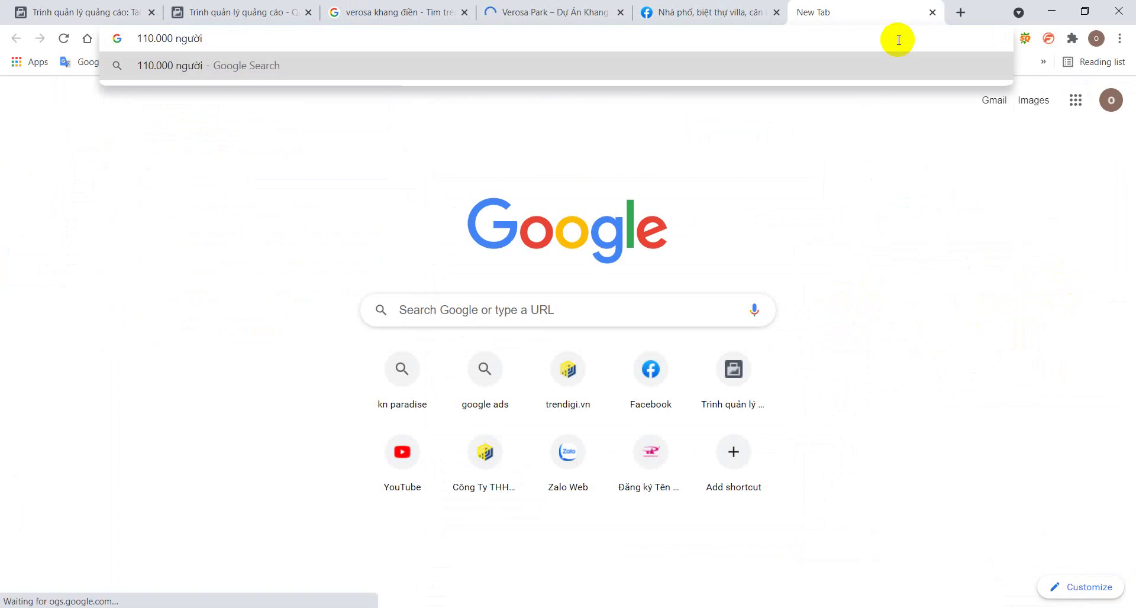
pyautogui.write('ca')
pyautogui.write('o')
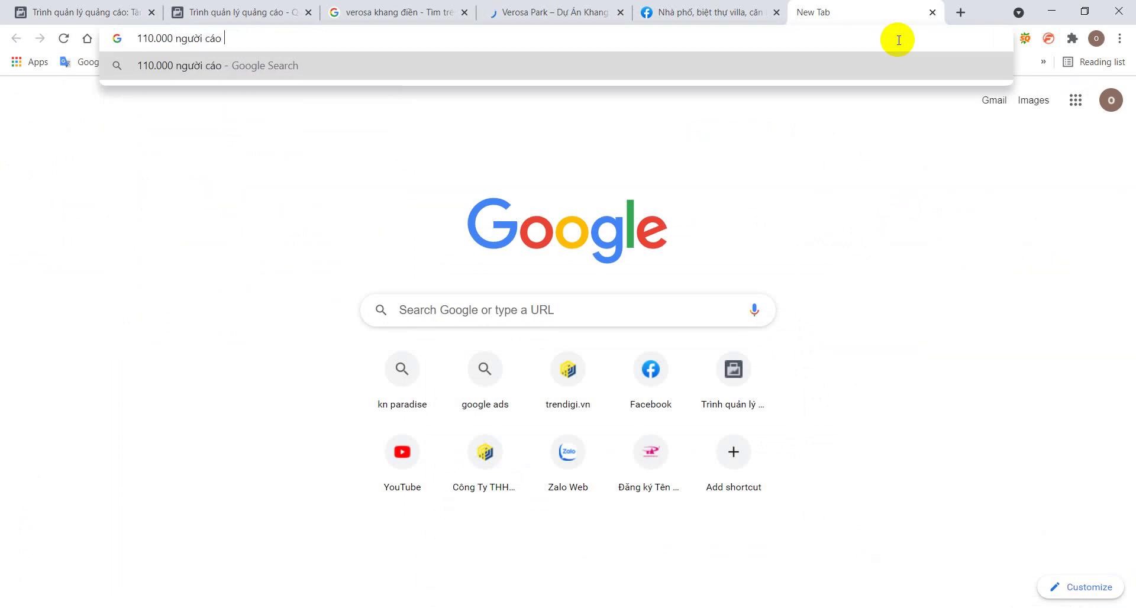
pyautogui.press('BackSpace')
pyautogui.press('BackSpace')
pyautogui.press('BackSpace')
pyautogui.write('o')
pyautogui.press('BackSpace')
pyautogui.write('ó')
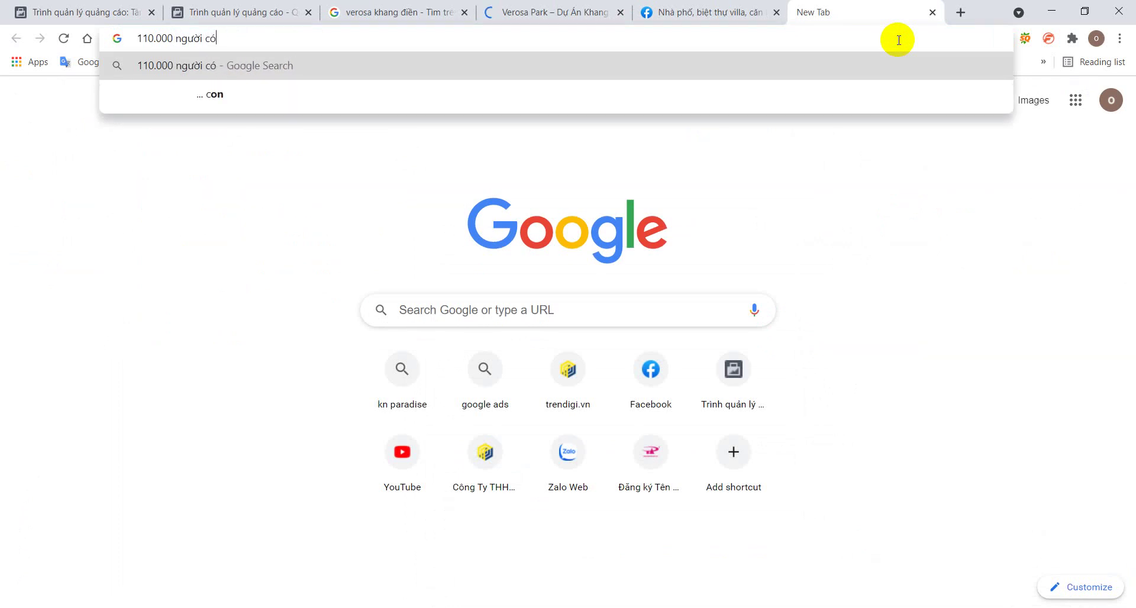
pyautogui.write(' khả năng')
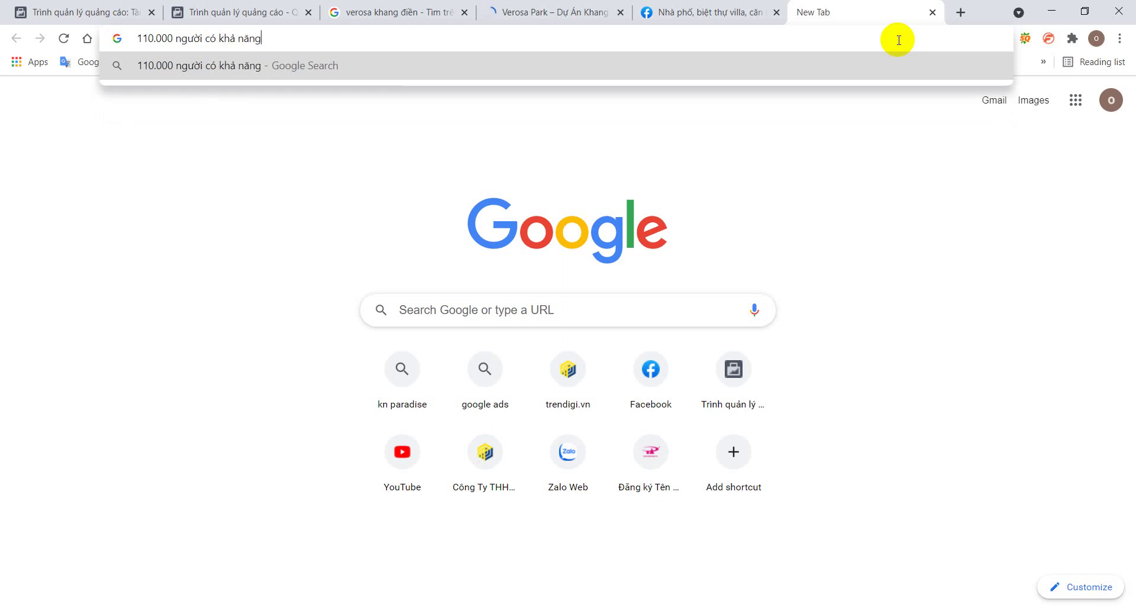
pyautogui.write(' tiếp cân')
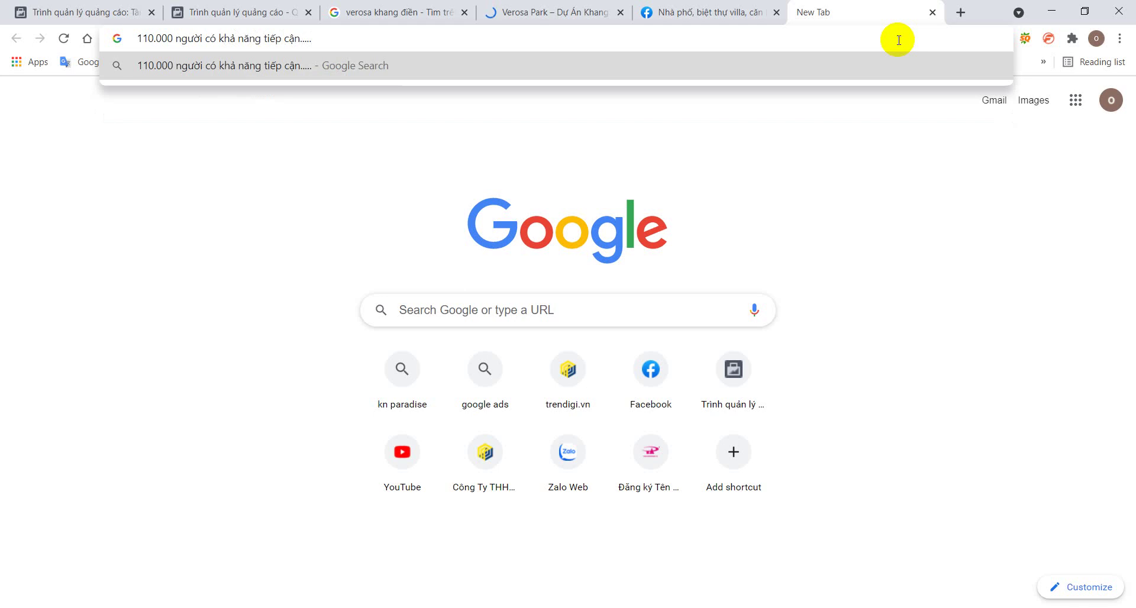
# Extend the reach note with "<=> tiền bỏ ra chiến / ngày ~ ít 100k".
pyautogui.moveTo(172, 38); pyautogui.dragTo(127, 46)
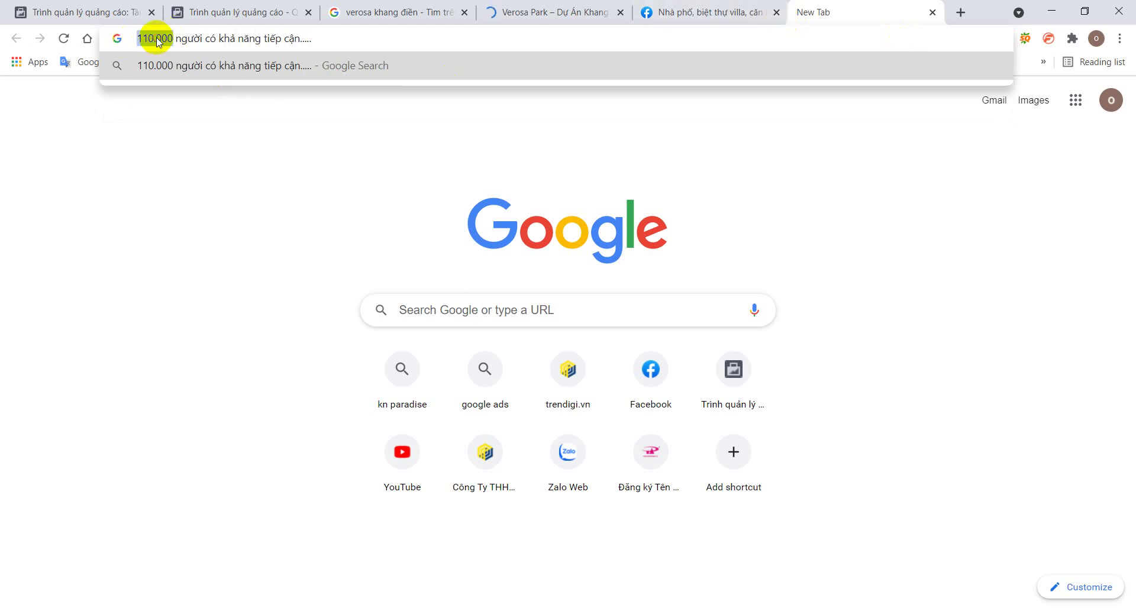
pyautogui.click(338, 39)
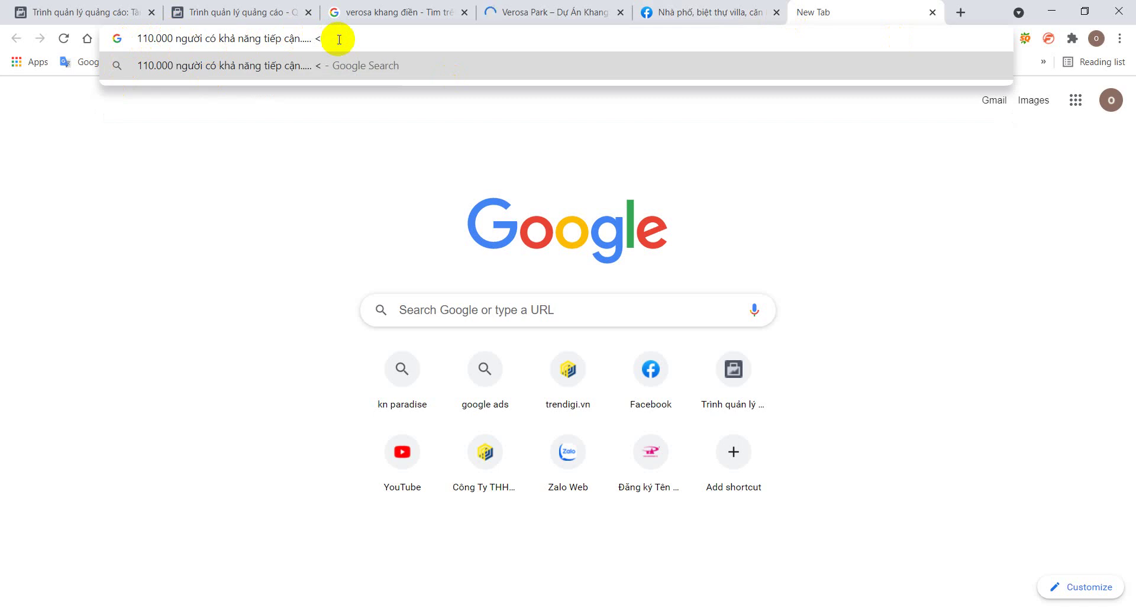
pyautogui.write('tien ')
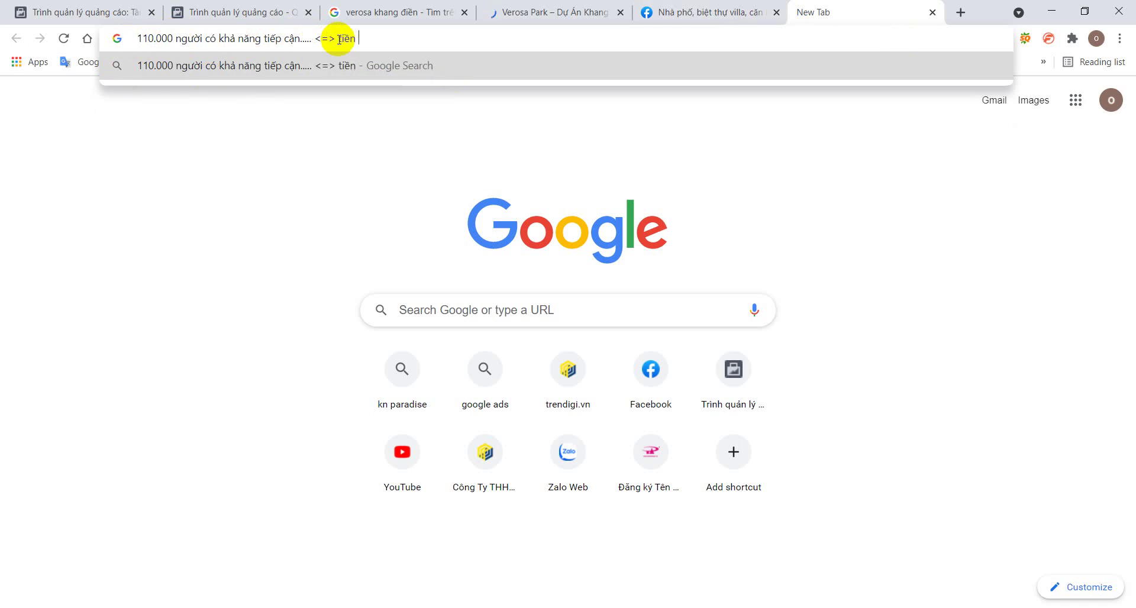
pyautogui.write('bi')
pyautogui.write(' ra chiến / n')
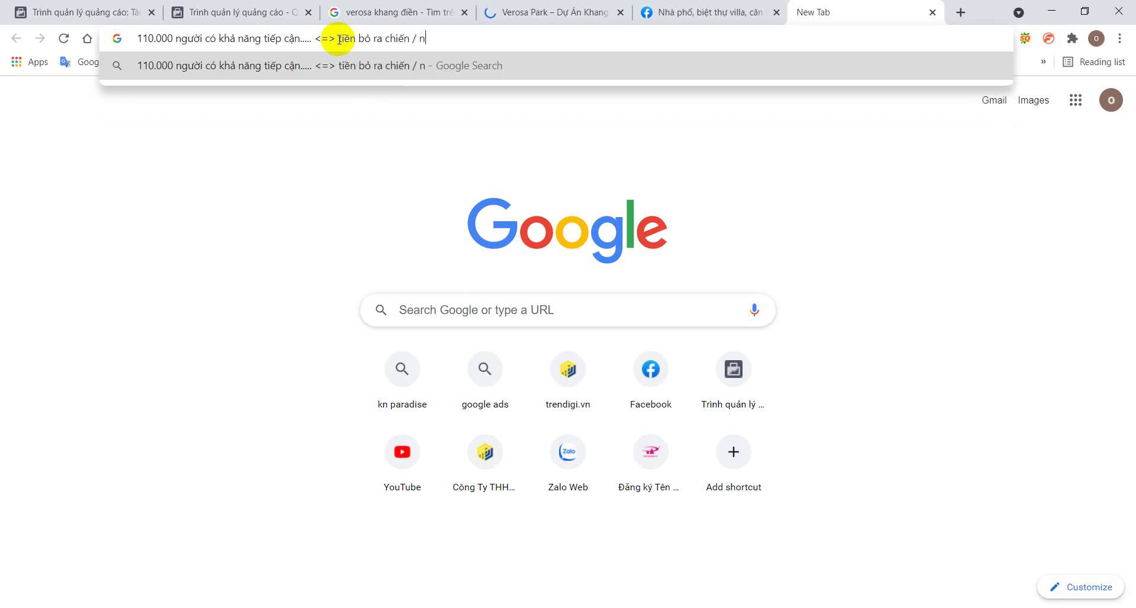
pyautogui.write('gày ~ ít')
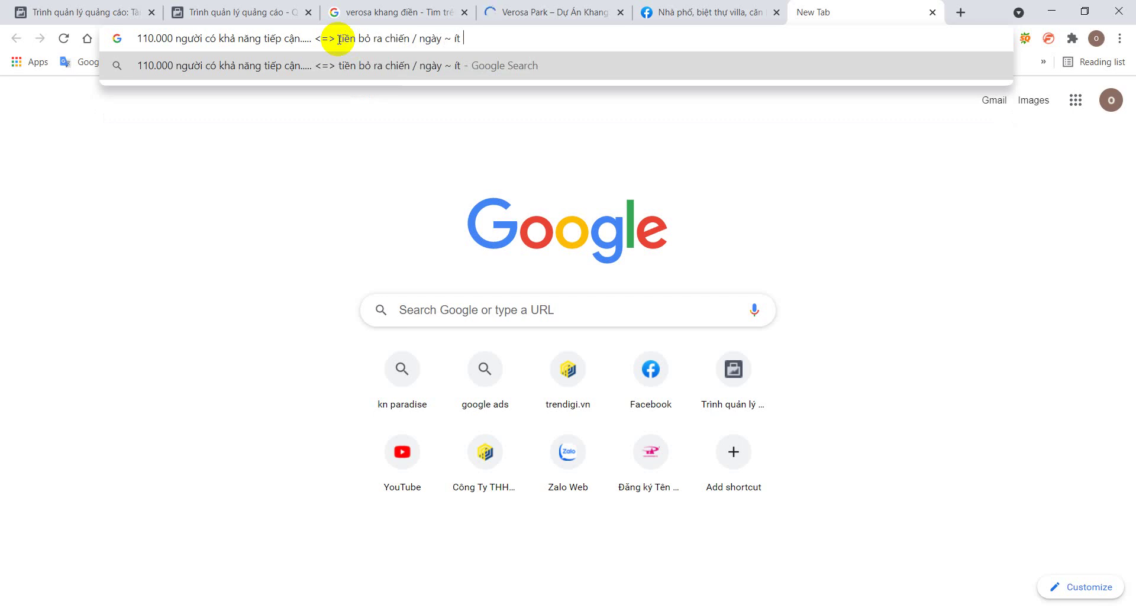
pyautogui.write('100k')
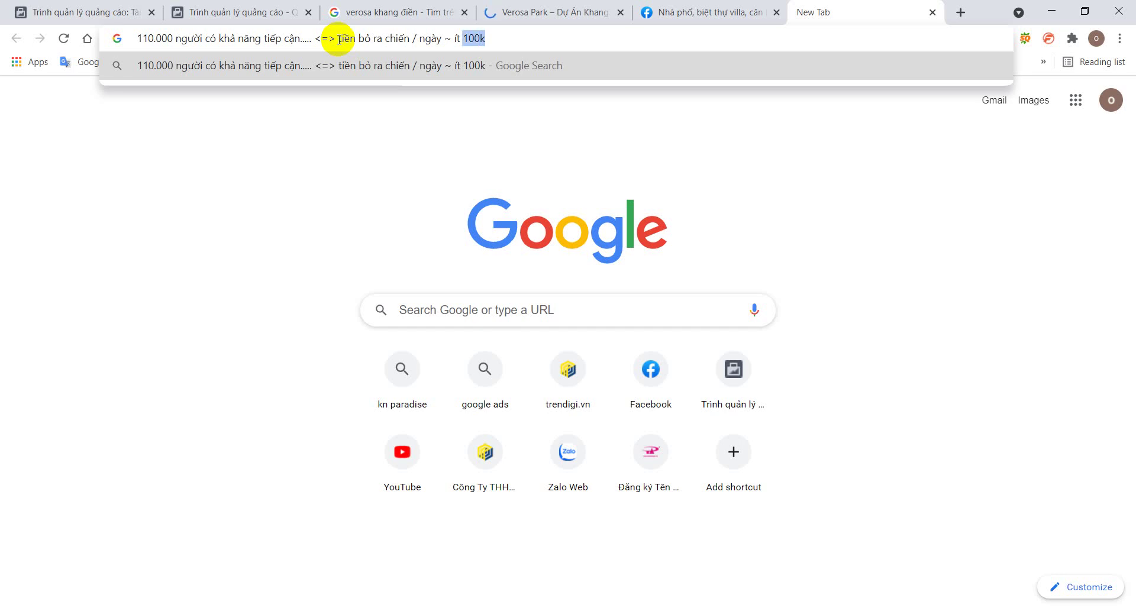
# Return to the verosa ad set, close its editor and view the delivery and budget columns in the ad set list.
pyautogui.click(559, 12)
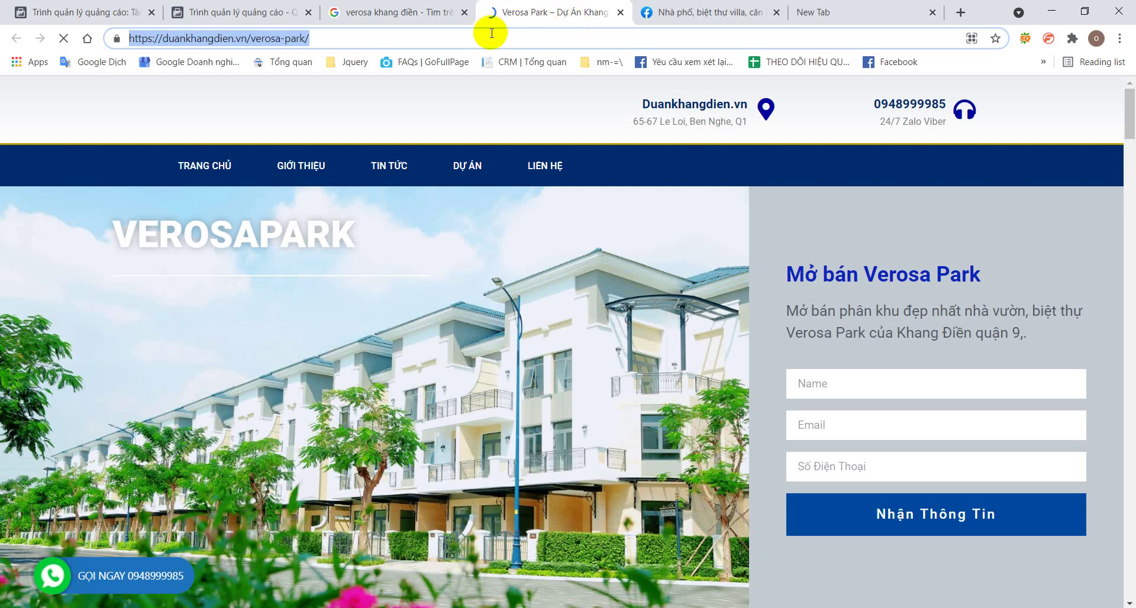
pyautogui.hotkey('ctrl', 'Tab')
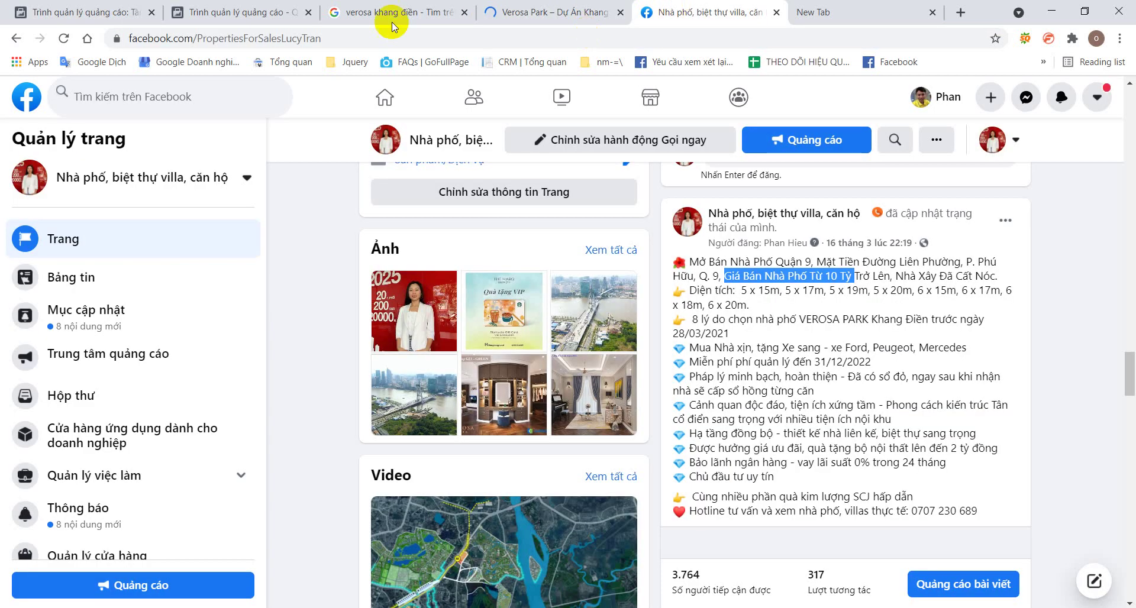
pyautogui.click(242, 12)
pyautogui.scroll(-3, 755, 422)
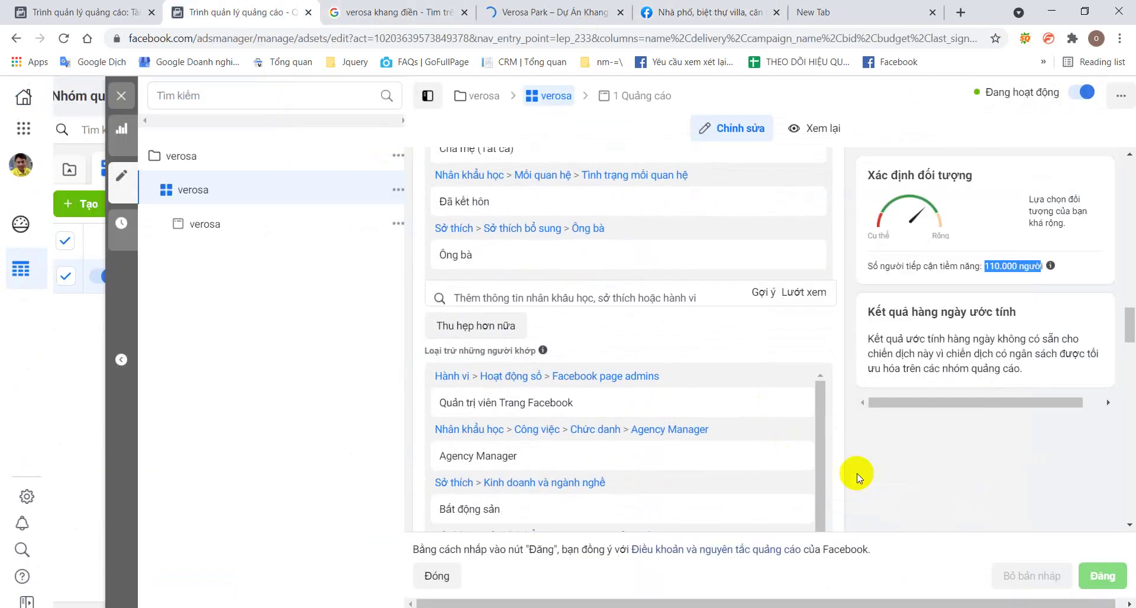
pyautogui.click(858, 423)
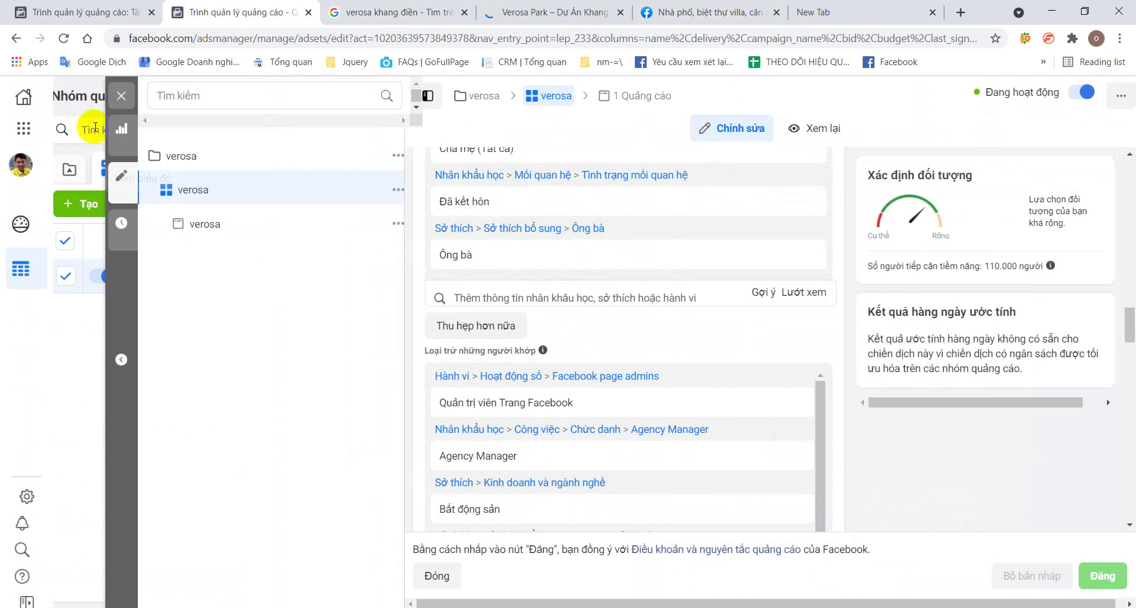
pyautogui.click(123, 97)
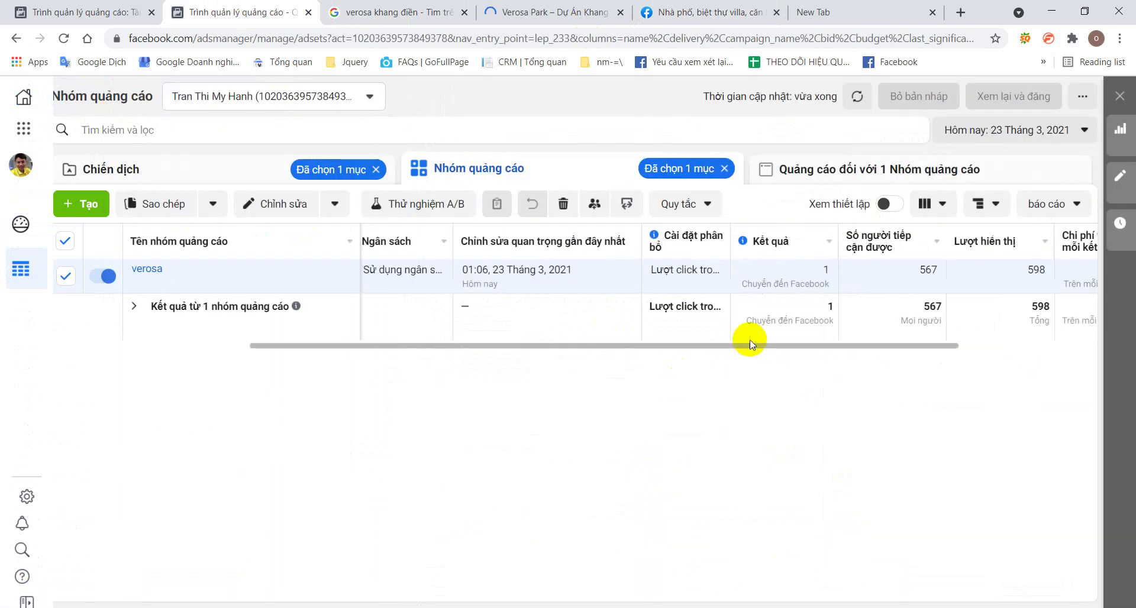
pyautogui.moveTo(751, 348); pyautogui.dragTo(528, 381)
pyautogui.click(718, 9)
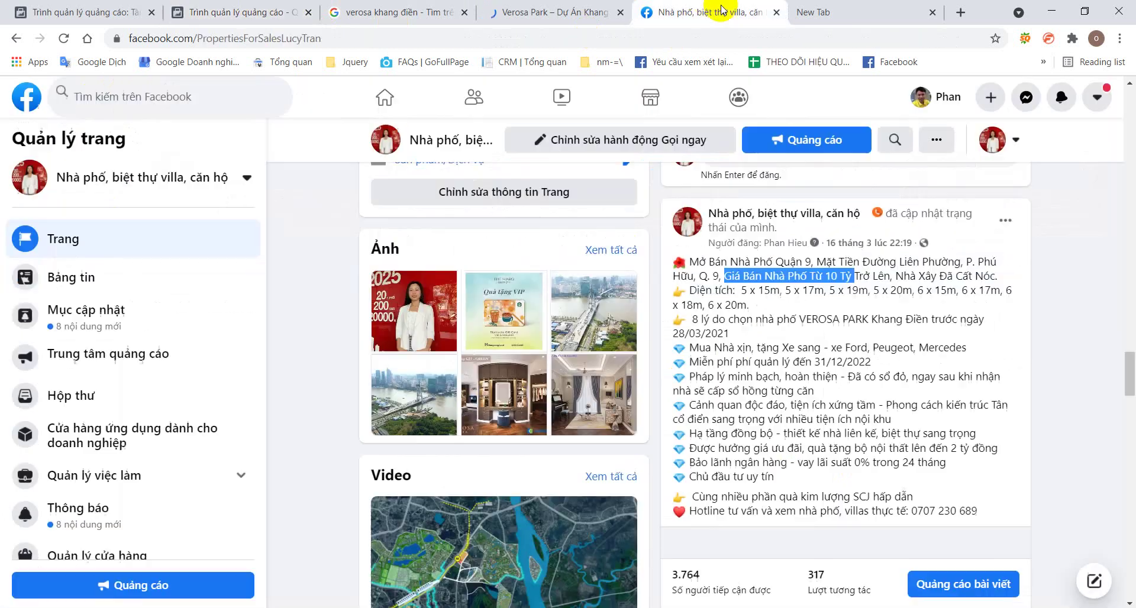
pyautogui.click(799, 13)
pyautogui.click(711, 11)
pyautogui.click(556, 12)
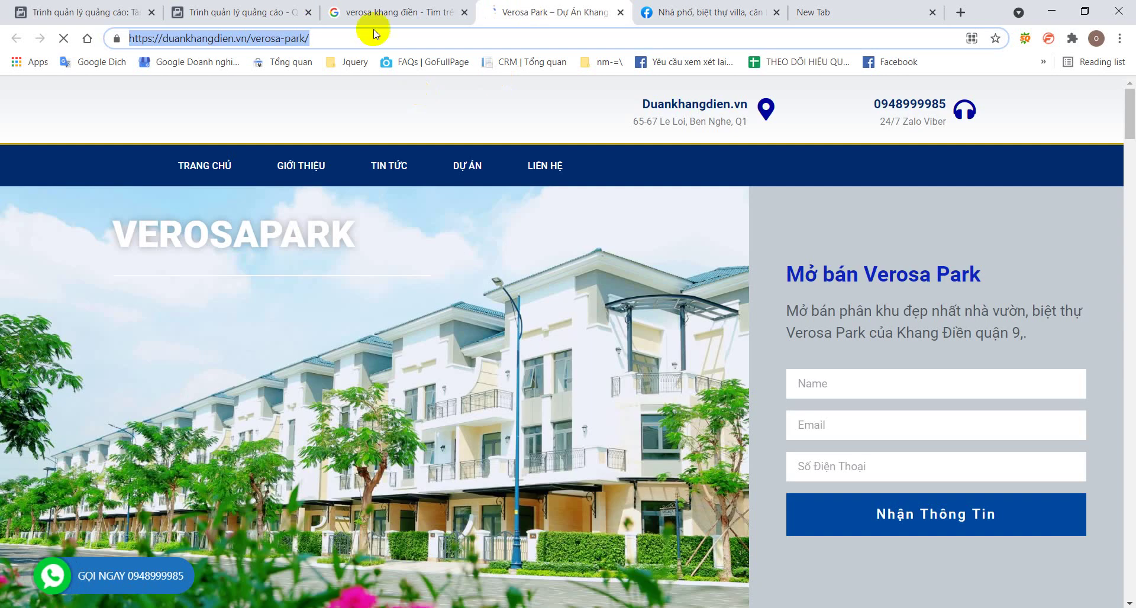
pyautogui.click(284, 12)
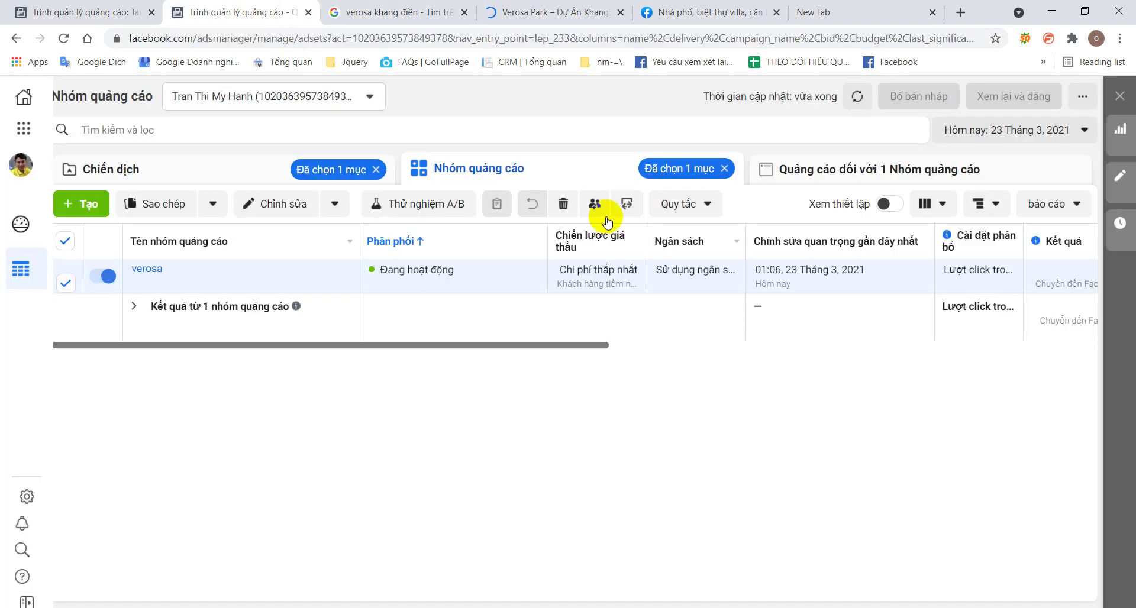
# Open the first listed ad account in a separate browser tab and show the ad sets of its Astral City - Bản sao 2 campaign.
pyautogui.click(344, 98)
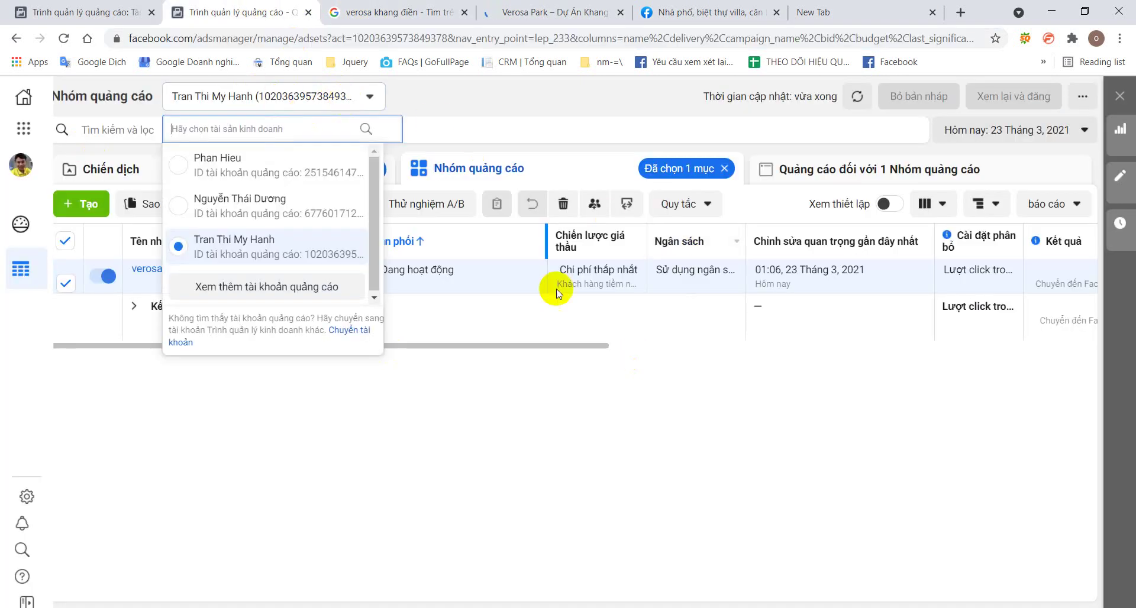
pyautogui.rightClick(246, 157)
pyautogui.click(310, 166)
pyautogui.click(344, 12)
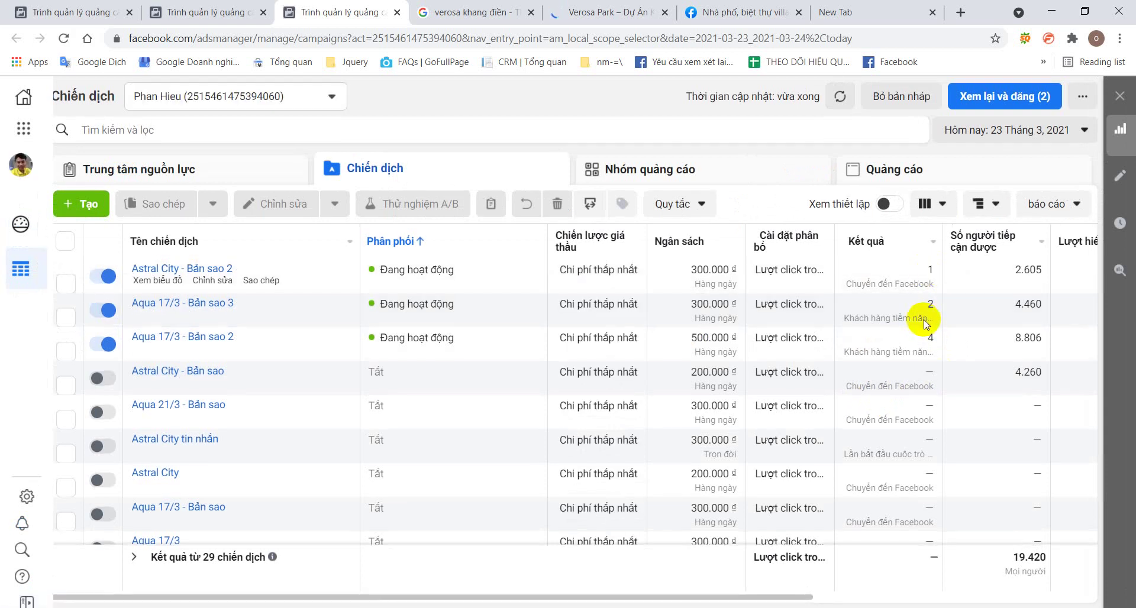
pyautogui.doubleClick(931, 270)
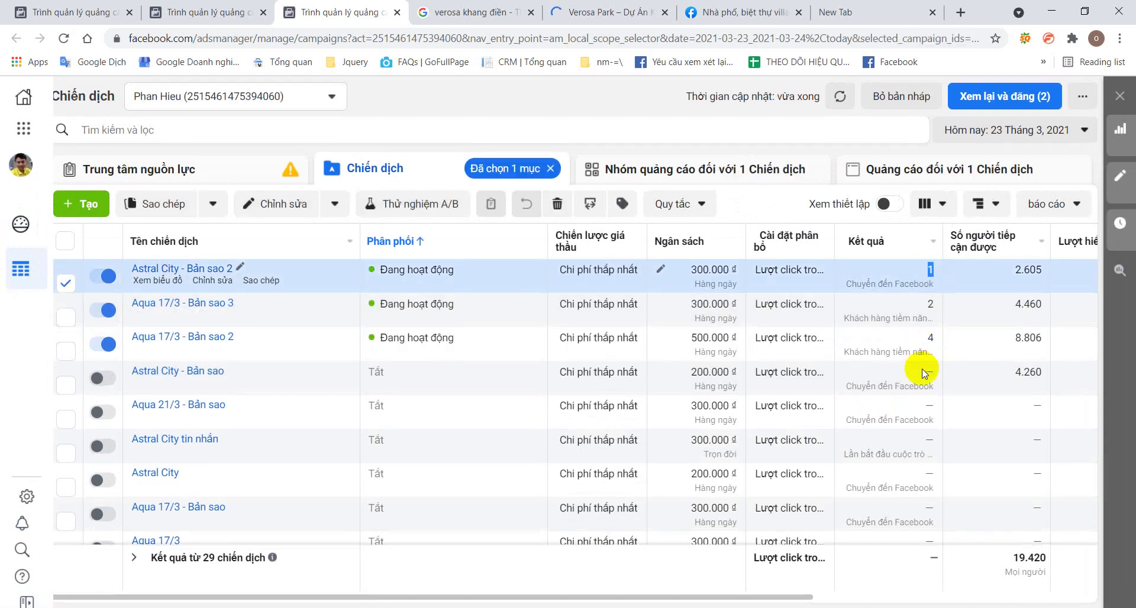
pyautogui.click(197, 270)
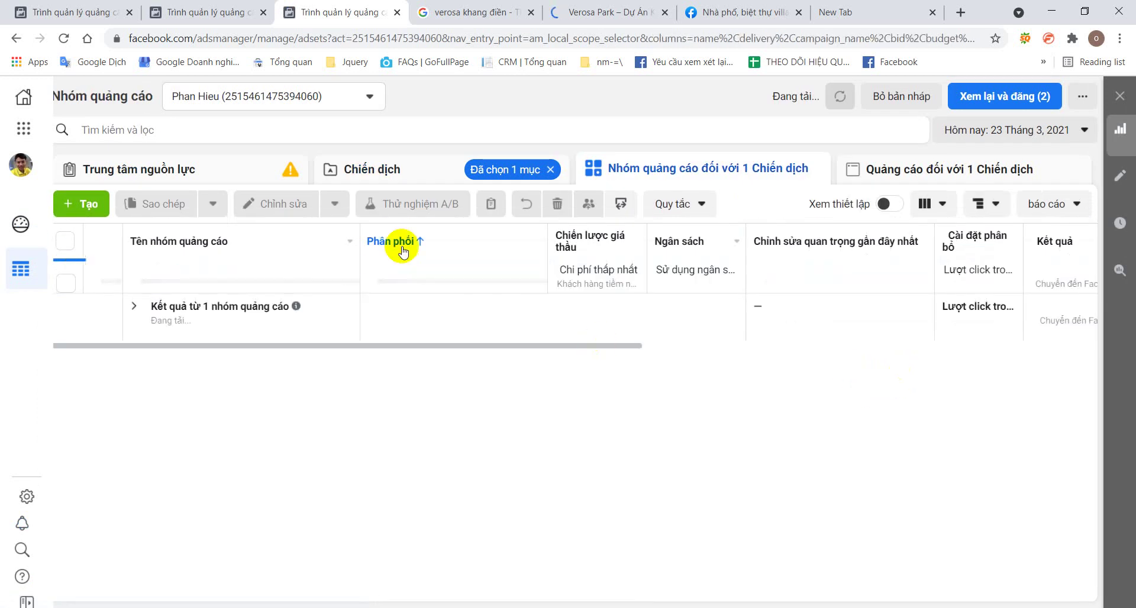
# Return to the campaign list, check the daily budget of Aqua 17/3 - Bản sao 2 and open its ad set for editing.
pyautogui.click(373, 171)
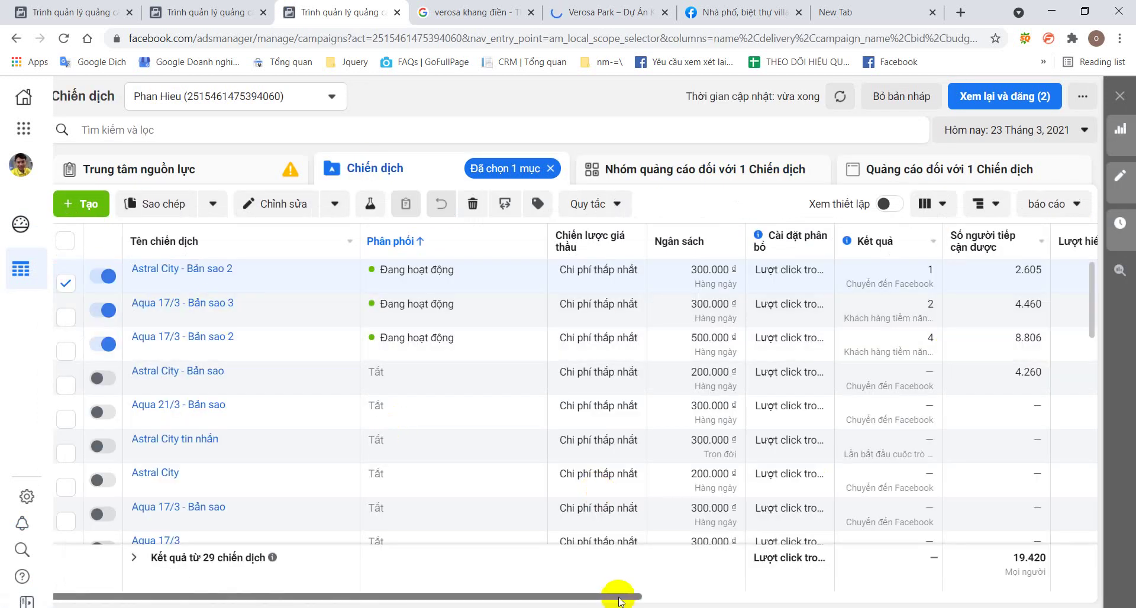
pyautogui.moveTo(618, 599); pyautogui.dragTo(659, 599)
pyautogui.click(654, 334)
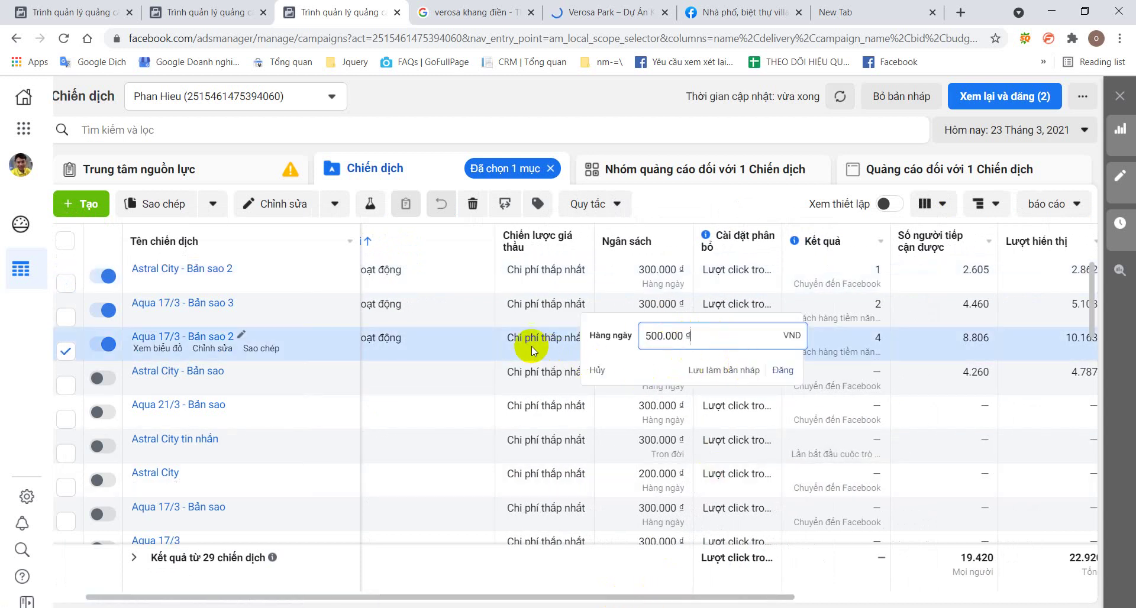
pyautogui.click(195, 337)
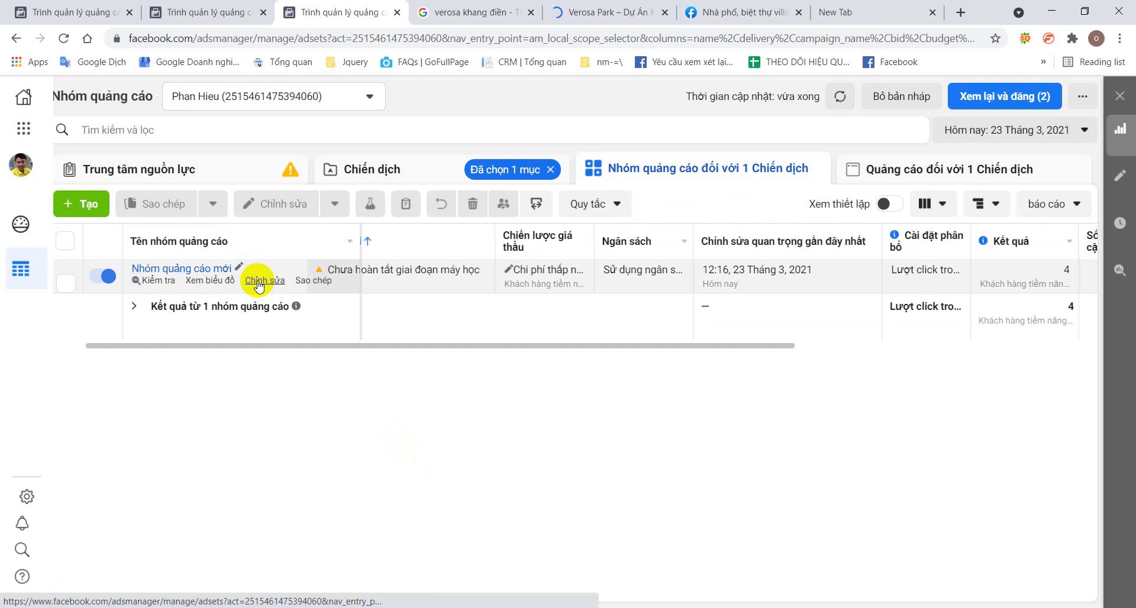
pyautogui.click(253, 282)
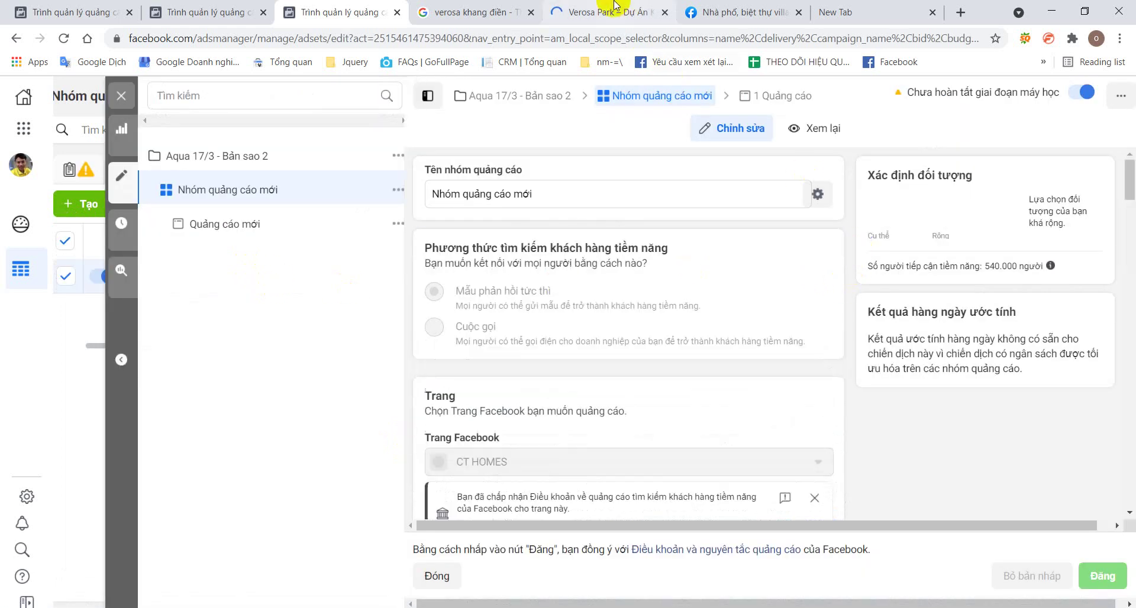
# Change the daily spend in the reach note to 500k.
pyautogui.click(868, 7)
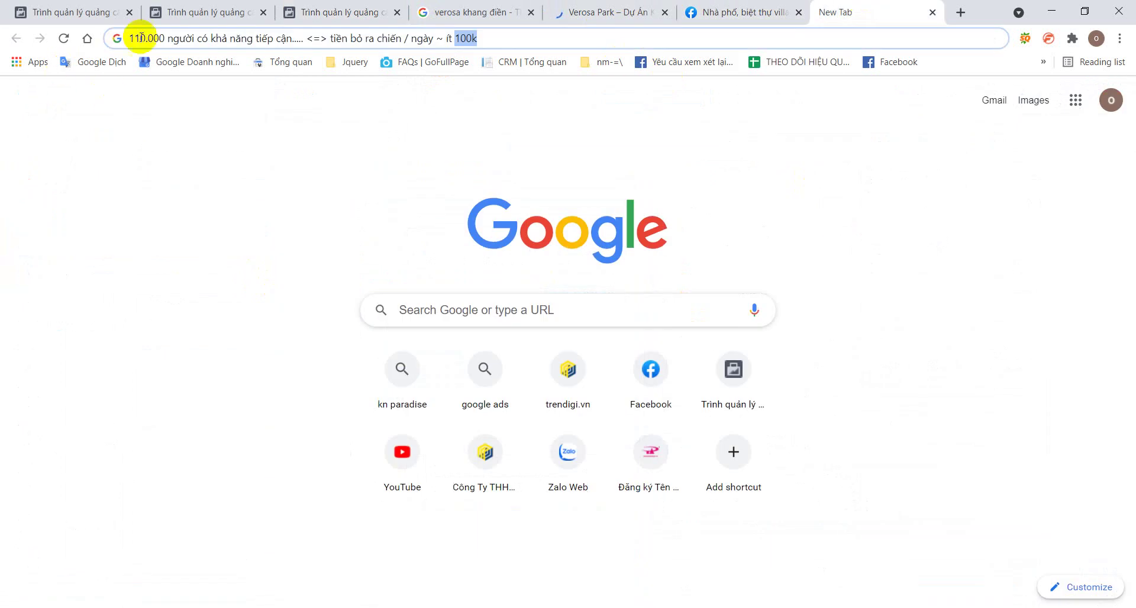
pyautogui.doubleClick(161, 38)
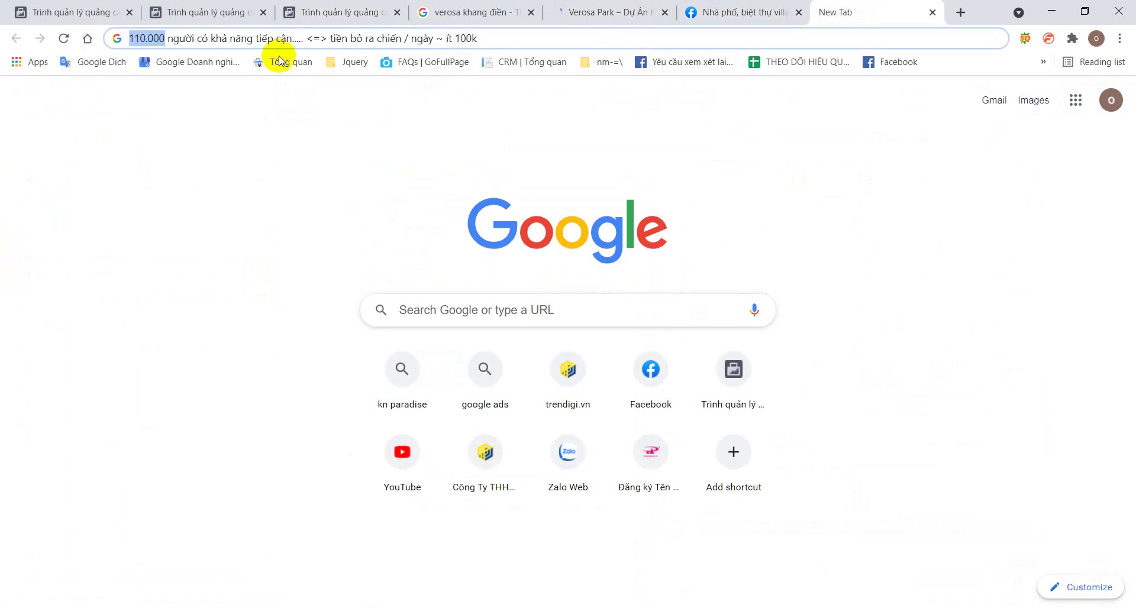
pyautogui.click(461, 38)
pyautogui.press('BackSpace')
pyautogui.write('5')
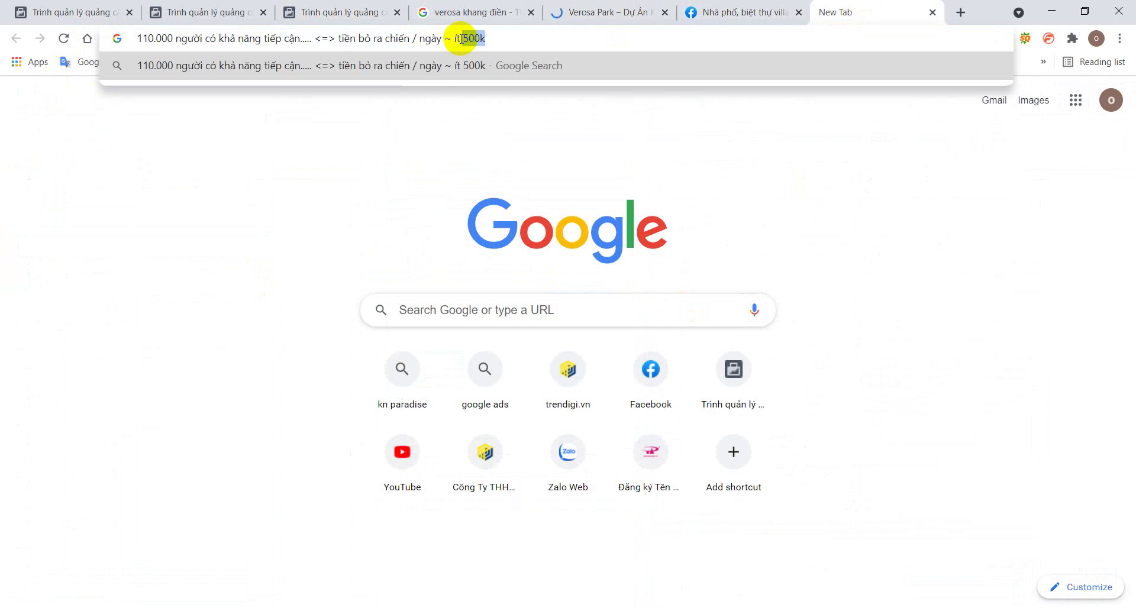
pyautogui.press('End')
pyautogui.press('End')
# Dismiss the ad account list in the verosa tab and review the Aqua ad set's page, schedule and custom audience settings.
pyautogui.click(332, 11)
pyautogui.click(255, 11)
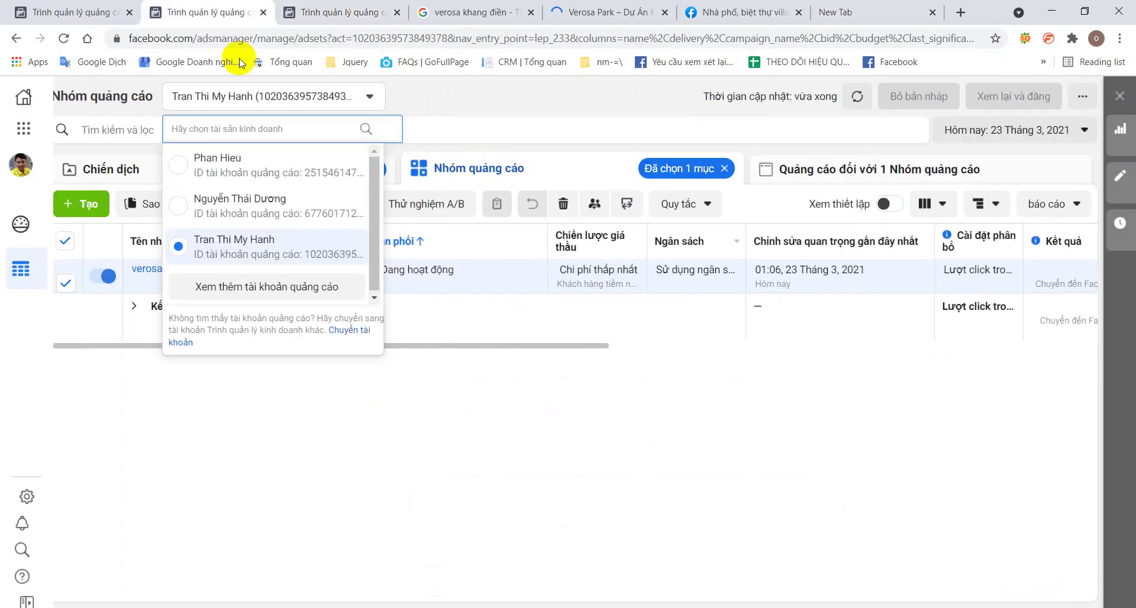
pyautogui.click(486, 417)
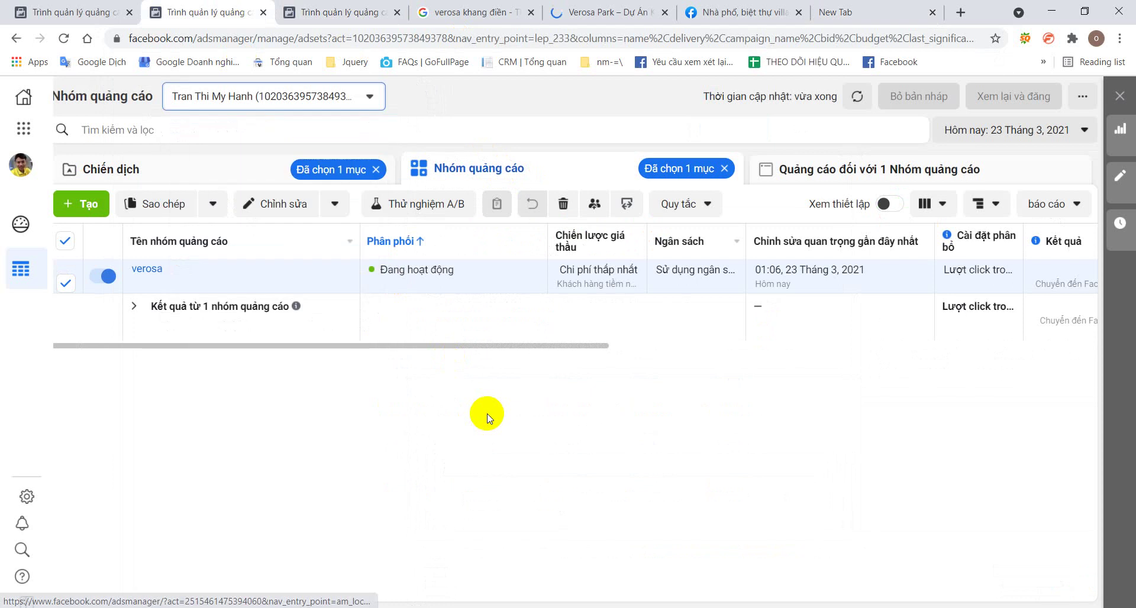
pyautogui.click(361, 12)
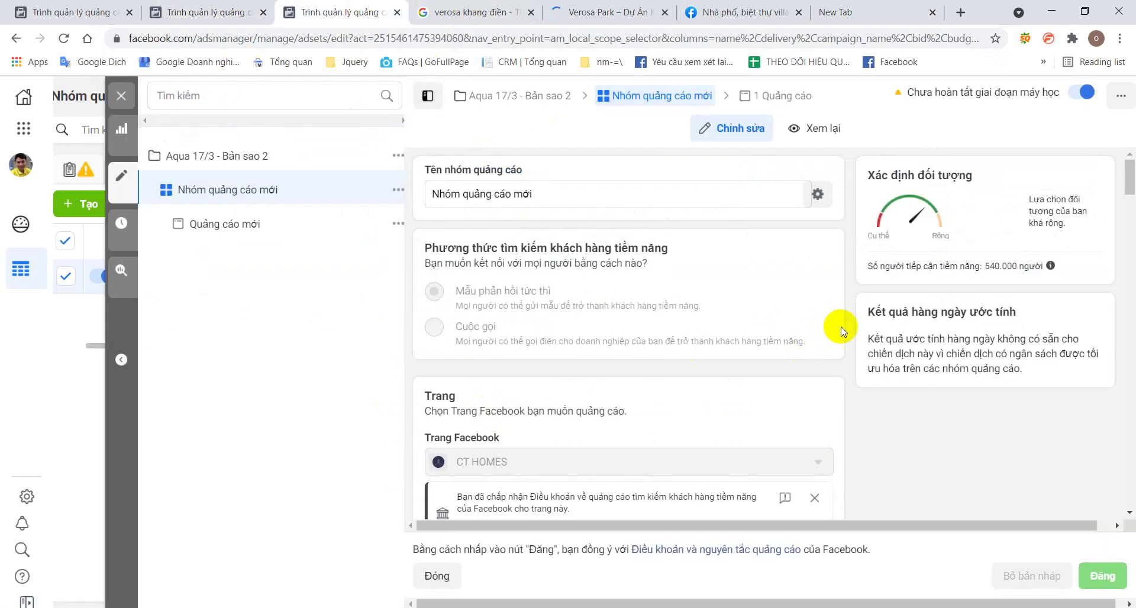
pyautogui.scroll(-3, 851, 332)
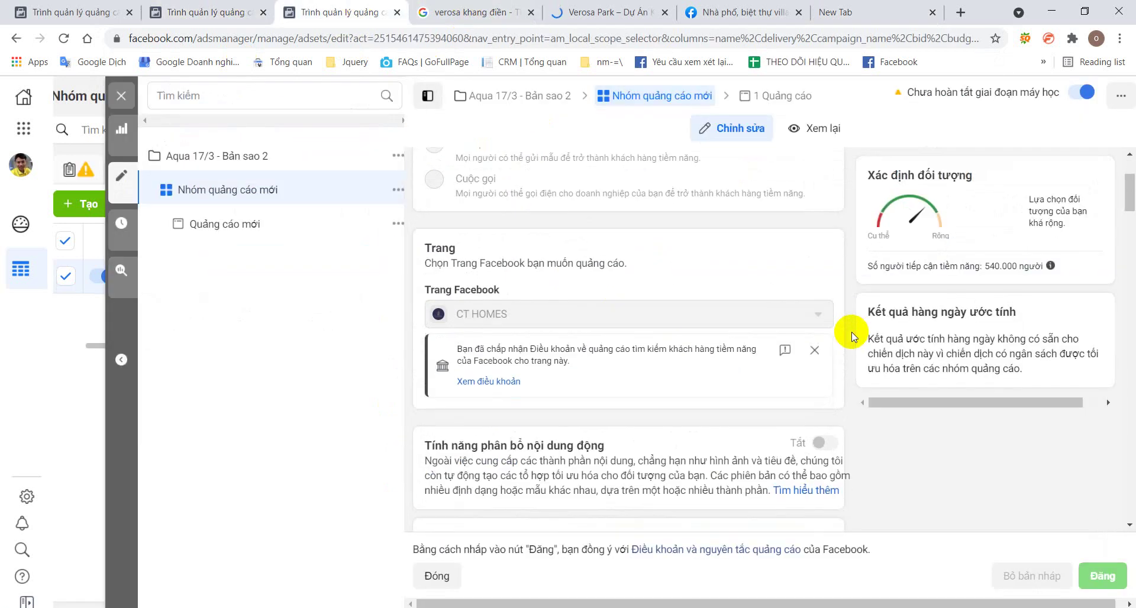
pyautogui.scroll(-4, 851, 332)
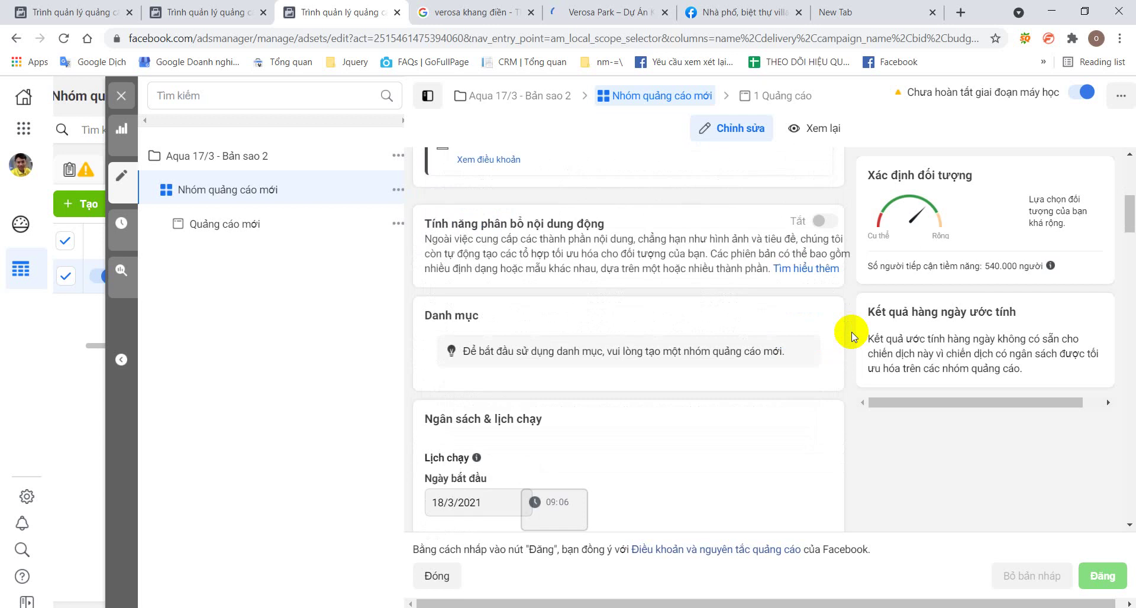
pyautogui.scroll(-5, 851, 332)
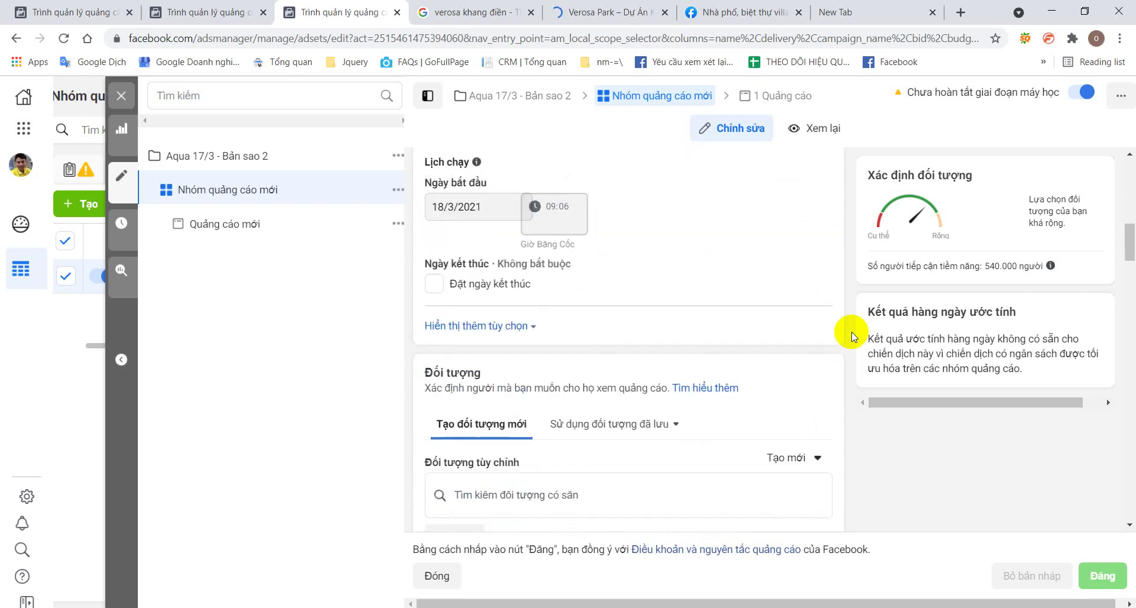
# Set the daily spend in the reach note to 100k and append "= 1000".
pyautogui.click(839, 17)
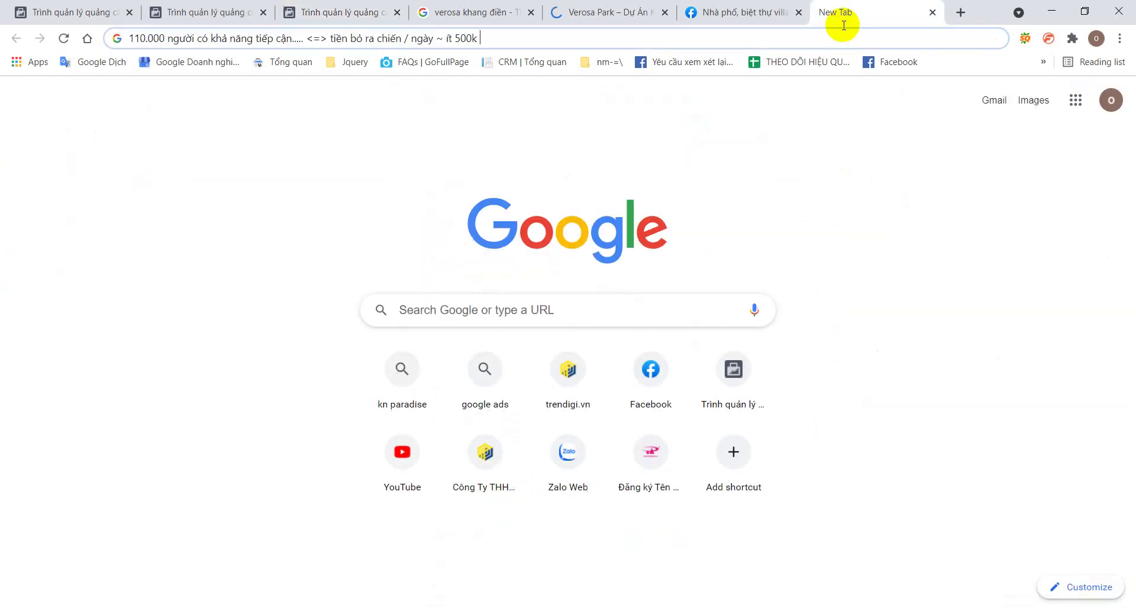
pyautogui.doubleClick(459, 38)
pyautogui.write('100k ')
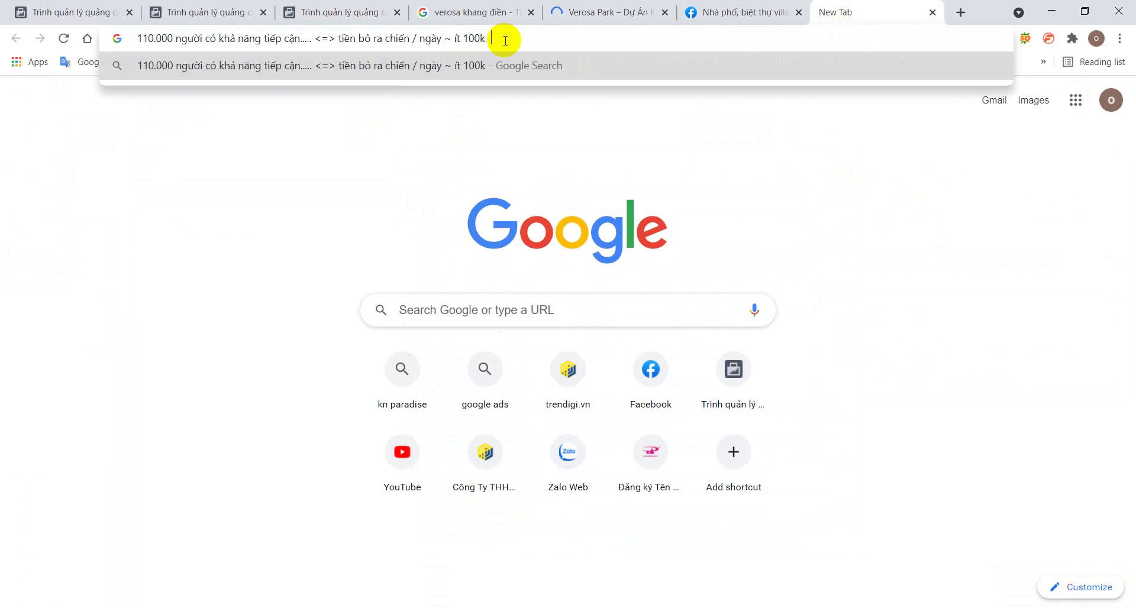
pyautogui.write('= 1000')
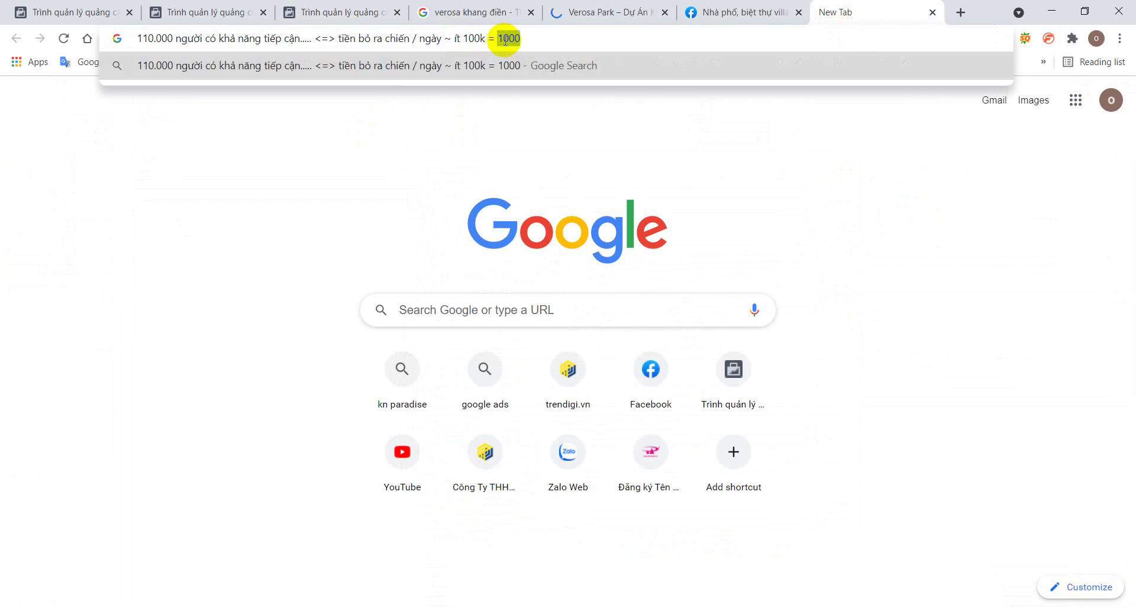
pyautogui.press('Left')
pyautogui.press('Right')
# Extend the note with "=> thuật toán đấu thầu".
pyautogui.write('=>  thuât')
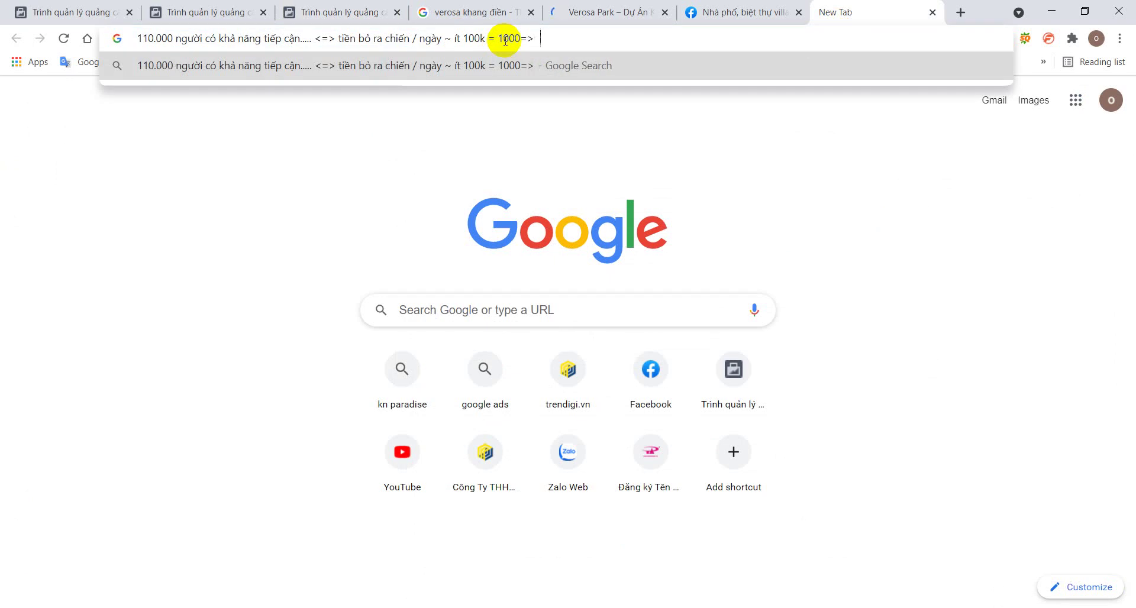
pyautogui.write(' to')
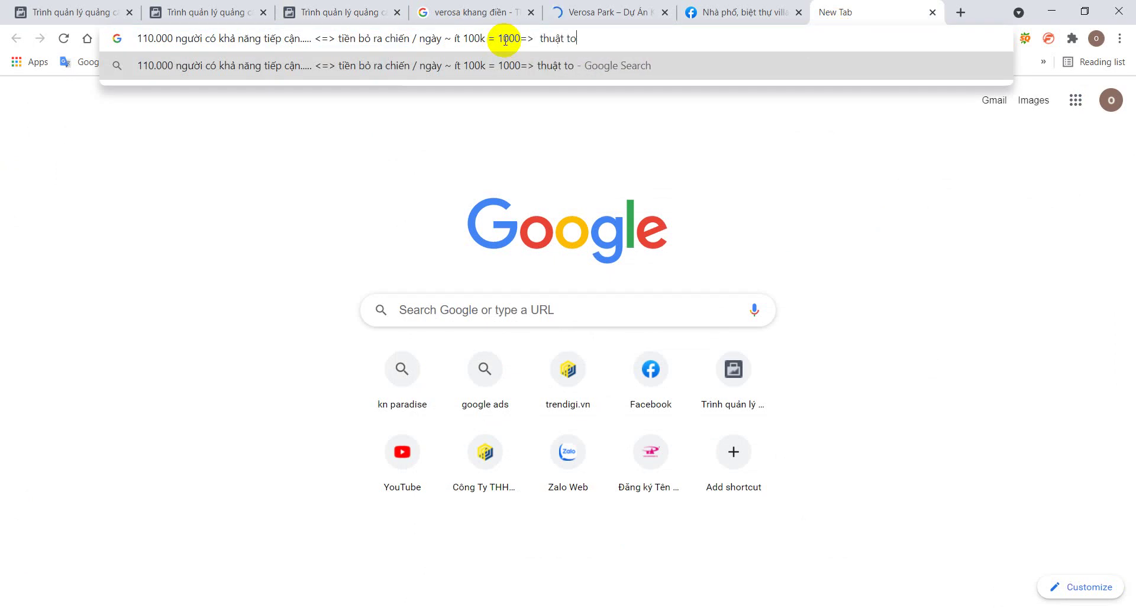
pyautogui.write('án')
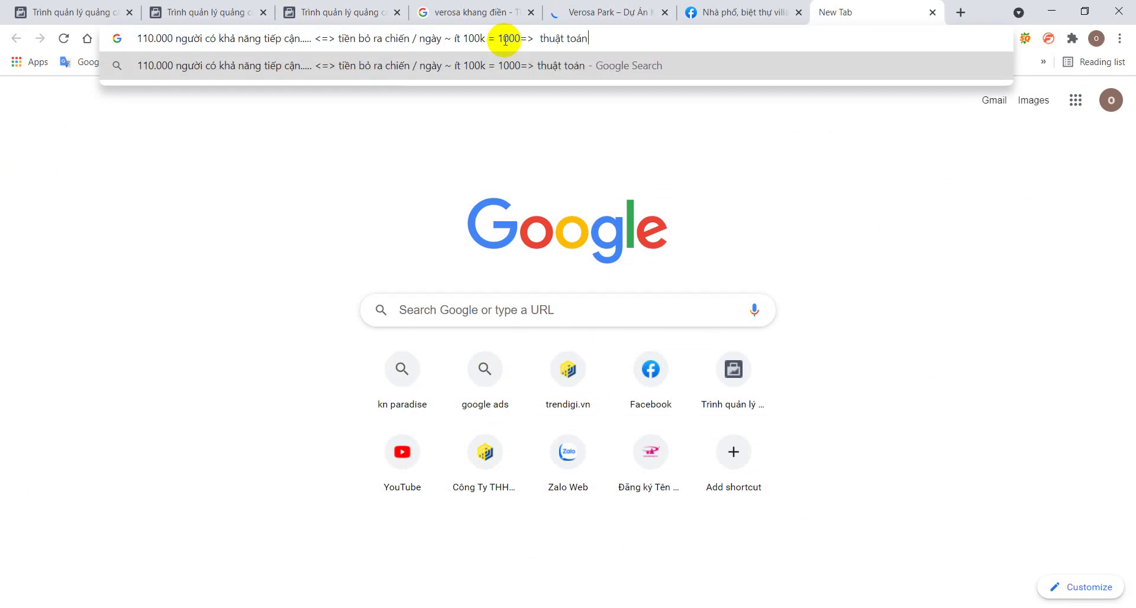
pyautogui.write(' đấu đ')
pyautogui.press('BackSpace')
pyautogui.write('thầu')
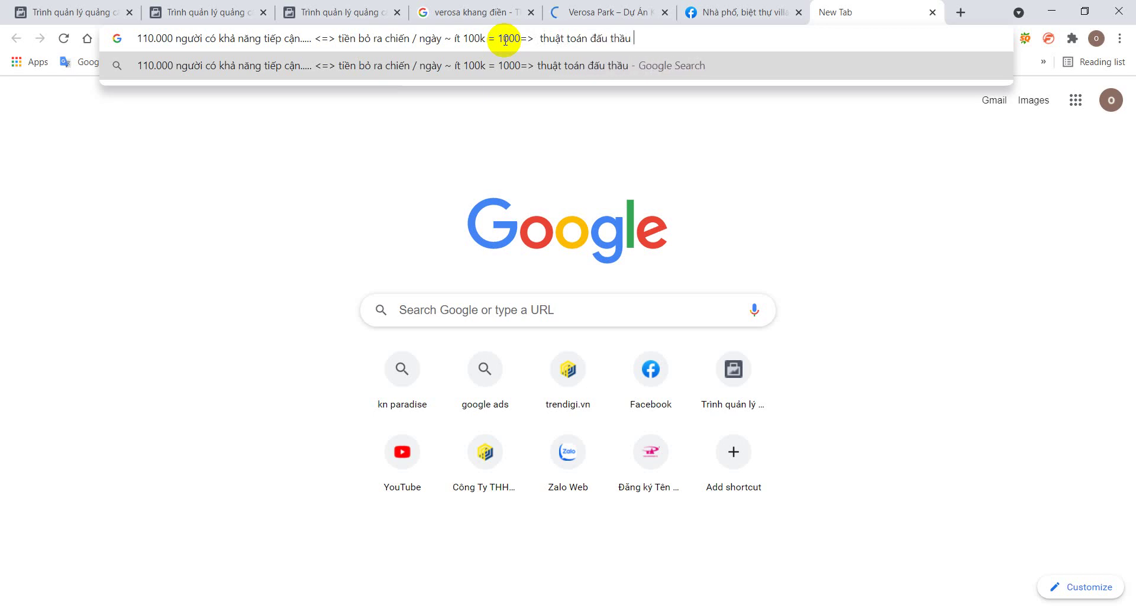
# Finish the note with "==> thành công".
pyautogui.write(' ==>')
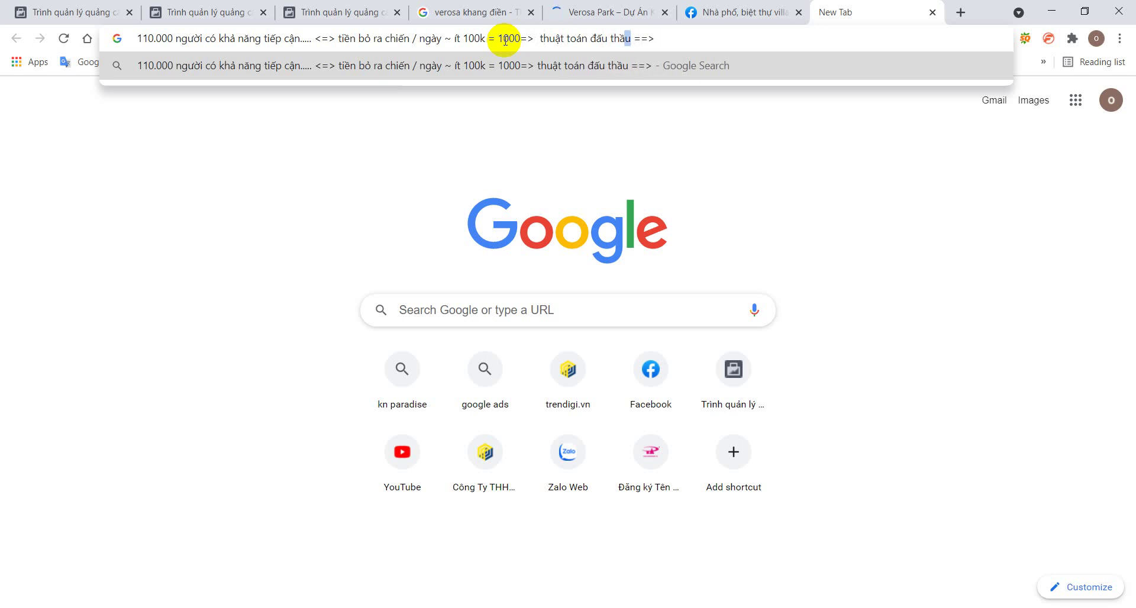
pyautogui.hotkey('ctrl', 'shift', 'Left')
pyautogui.hotkey('ctrl', 'shift', 'Left')
pyautogui.hotkey('ctrl', 'shift', 'Left')
pyautogui.press('Right')
pyautogui.write('thành công')
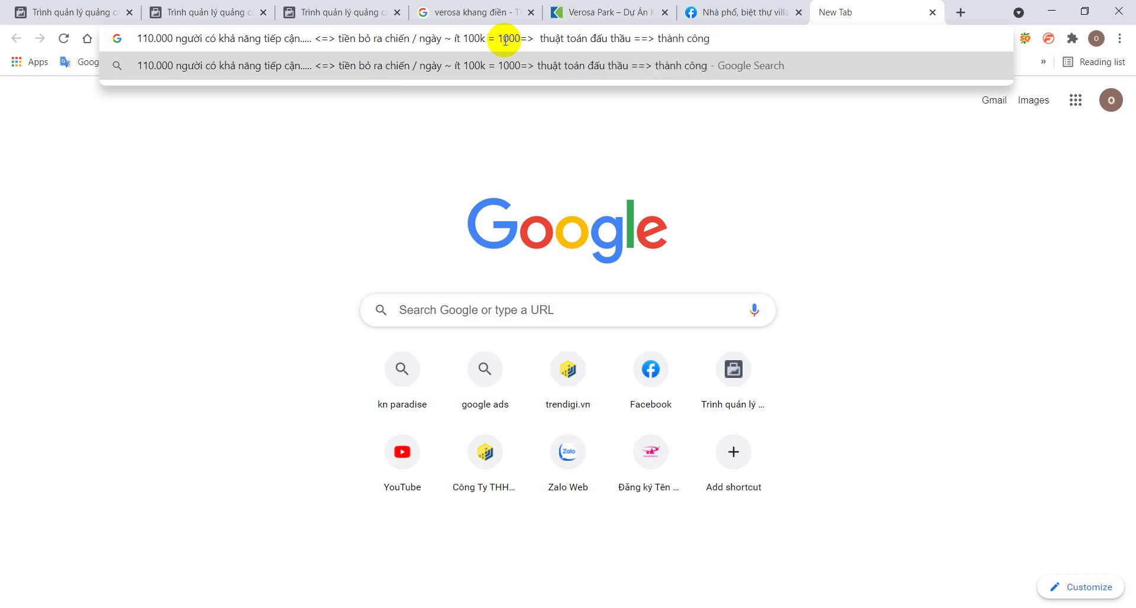
# Look through the Verosa Park project page on the Khang Điền website.
pyautogui.click(569, 13)
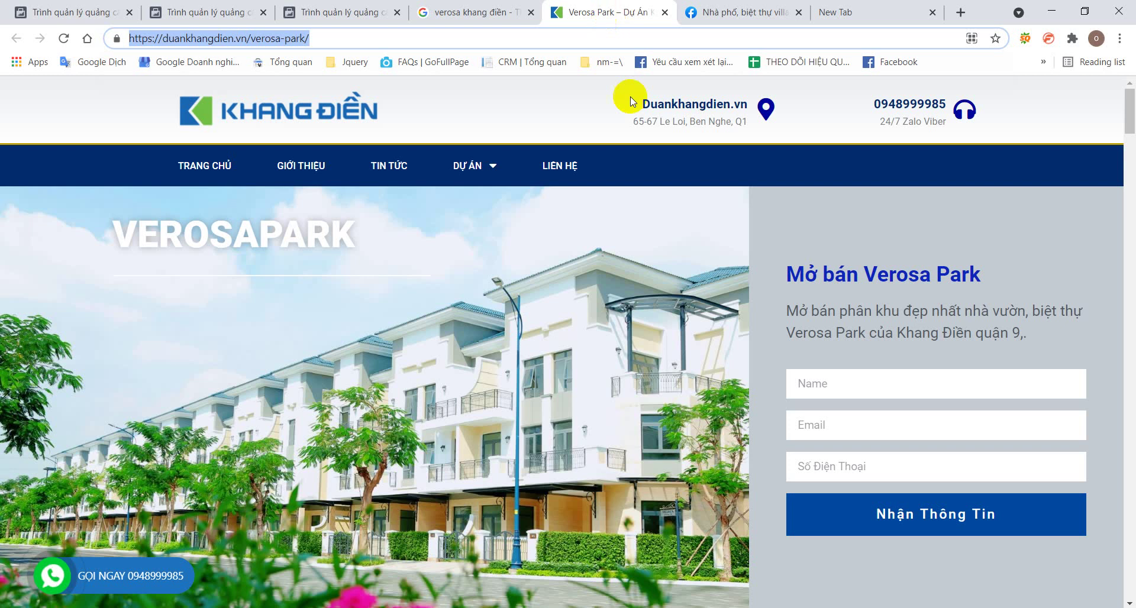
pyautogui.scroll(-15, 605, 384)
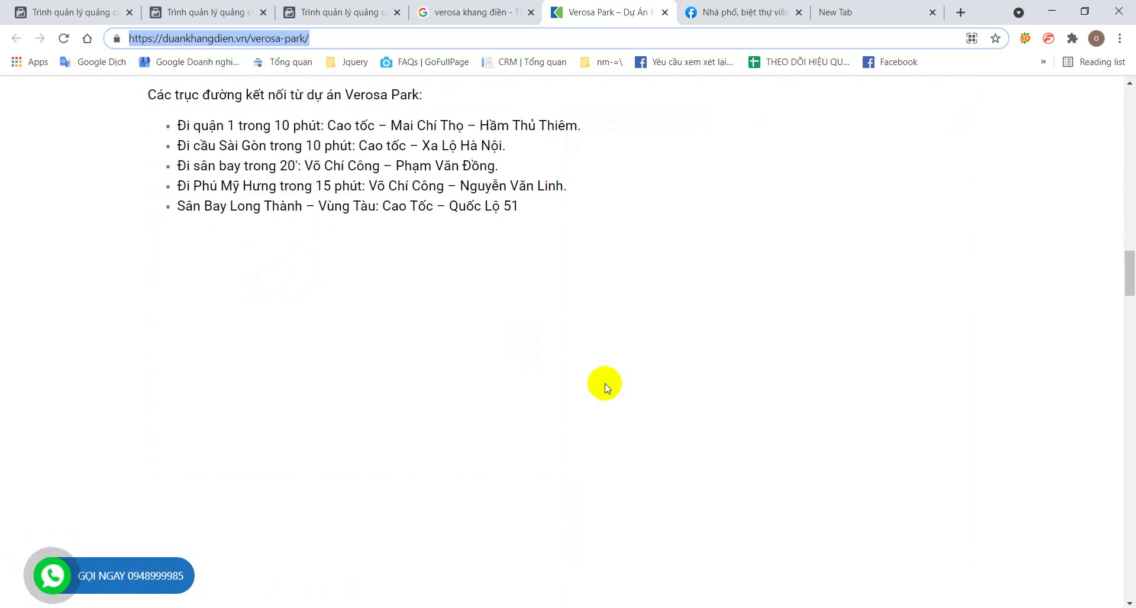
pyautogui.click(749, 7)
# Examine the location, age, detailed targeting and schedule settings of the ad set in Aqua 17/3 - Bản sao 2.
pyautogui.click(342, 11)
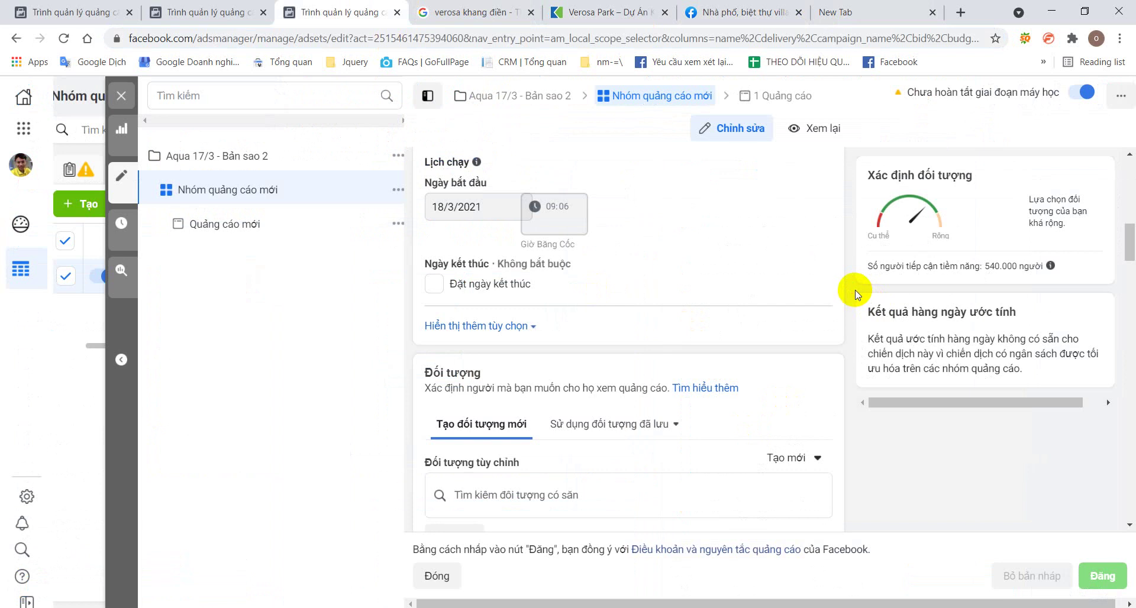
pyautogui.scroll(-3, 856, 290)
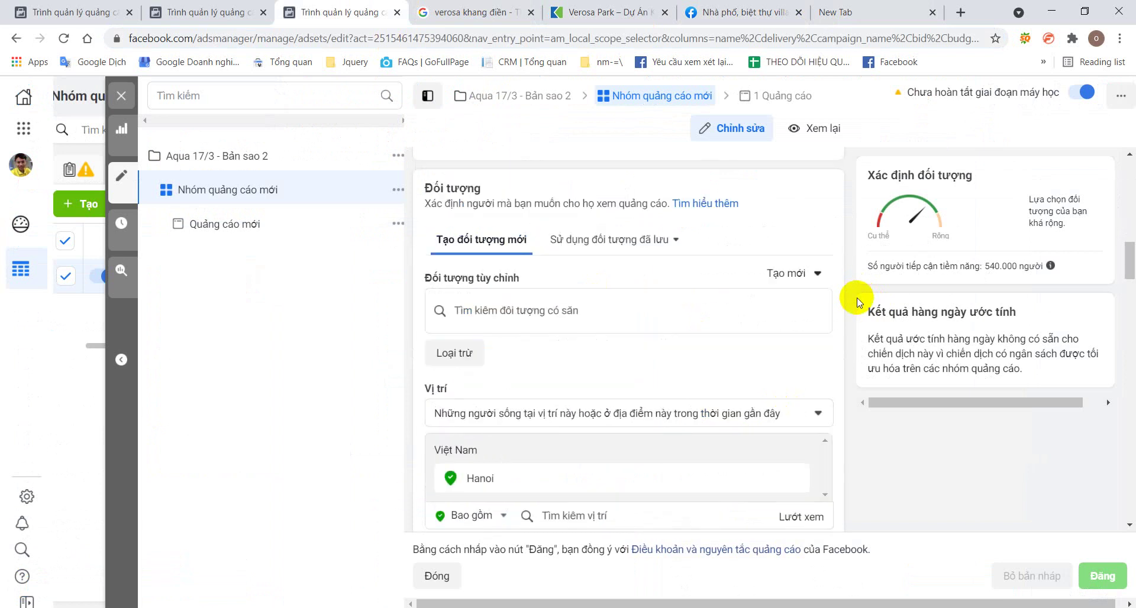
pyautogui.scroll(-5, 858, 308)
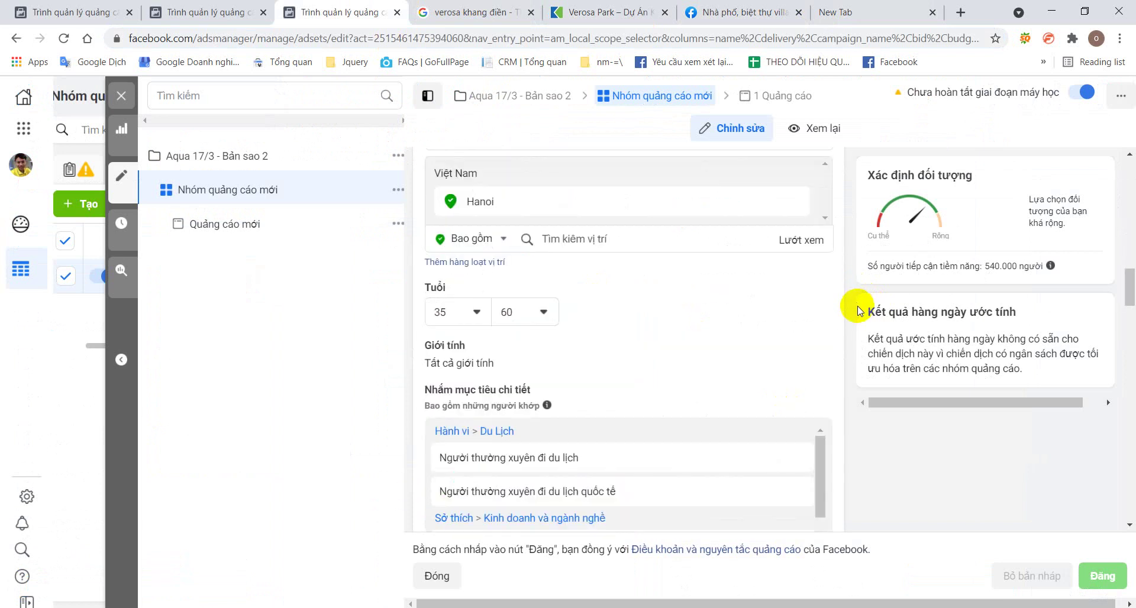
pyautogui.scroll(-7, 858, 310)
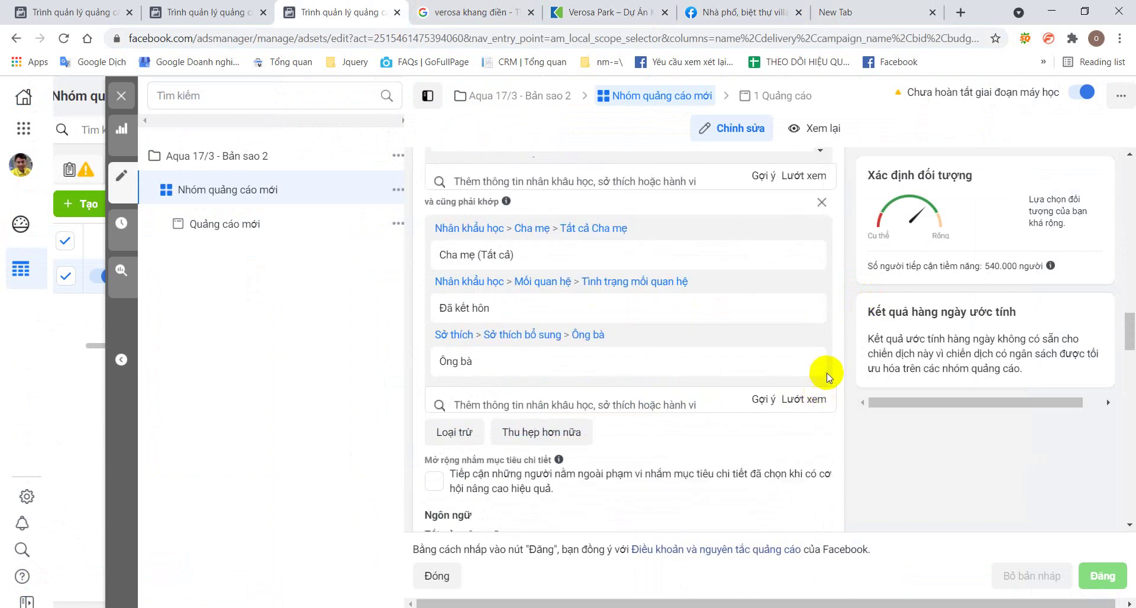
pyautogui.scroll(-4, 825, 373)
pyautogui.scroll(12, 594, 398)
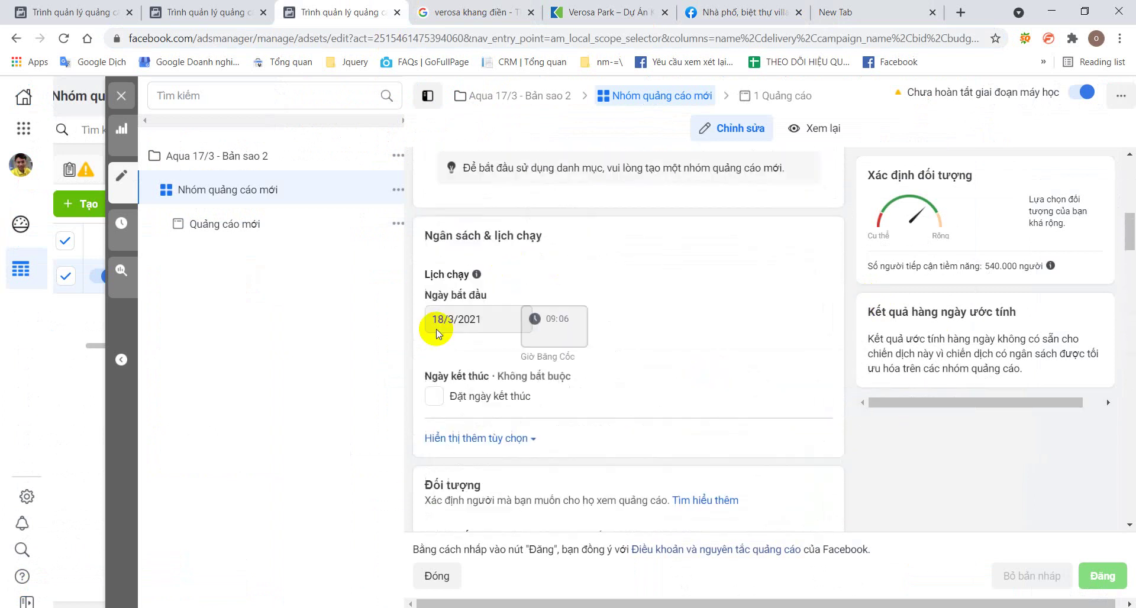
pyautogui.scroll(-4, 469, 385)
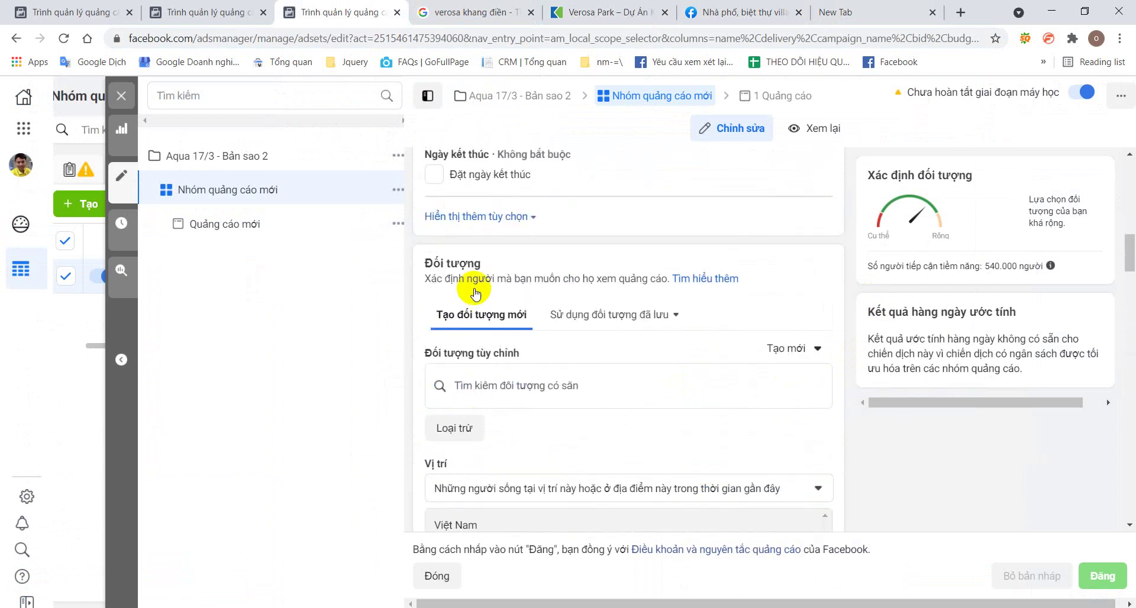
pyautogui.scroll(-1, 485, 471)
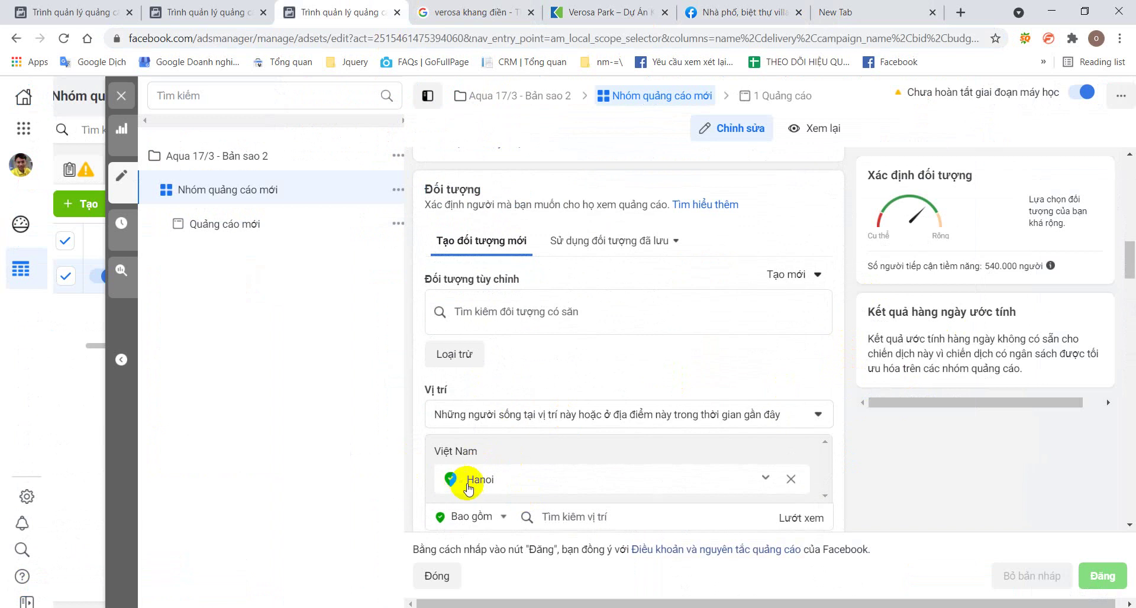
# Highlight the potential reach figure in the Aqua ad set's audience definition, then clear the selection.
pyautogui.click(985, 266)
pyautogui.moveTo(985, 266); pyautogui.dragTo(1015, 268)
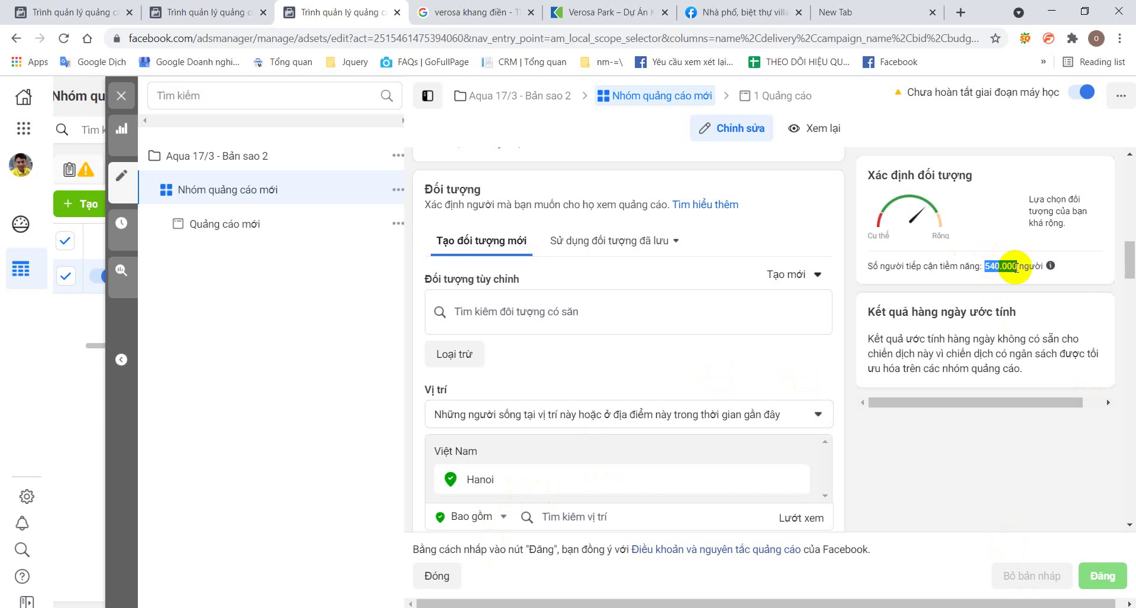
pyautogui.click(1001, 267)
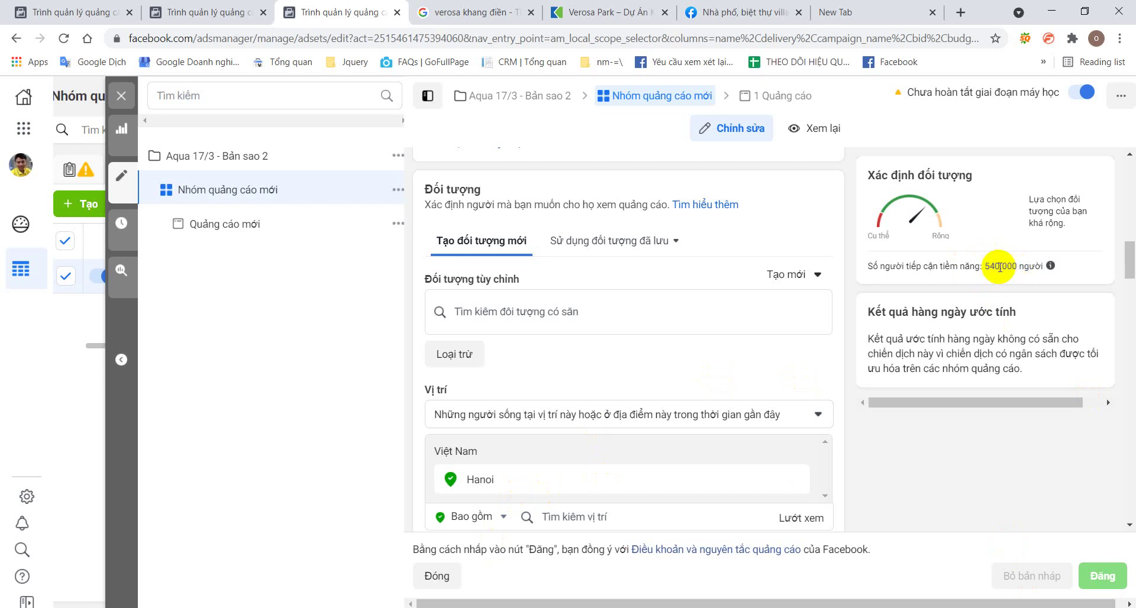
pyautogui.tripleClick(1000, 267)
pyautogui.doubleClick(1001, 267)
pyautogui.click(1000, 267)
pyautogui.click(991, 267)
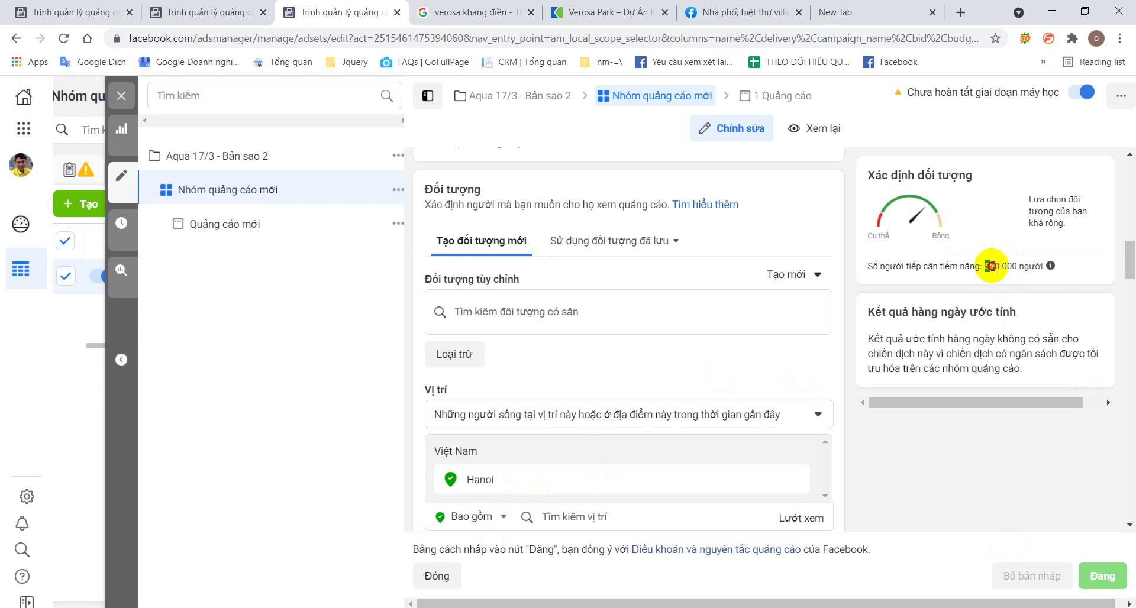
pyautogui.click(858, 292)
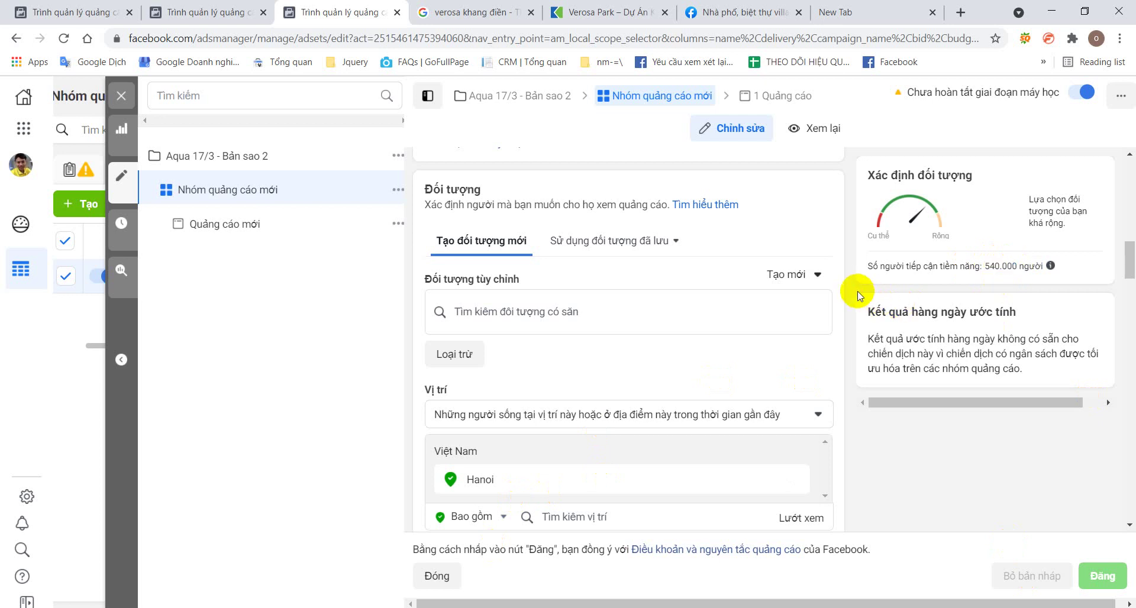
# Mark the potential reach number in the Aqua ad set's audience definition once more.
pyautogui.doubleClick(995, 267)
pyautogui.click(992, 267)
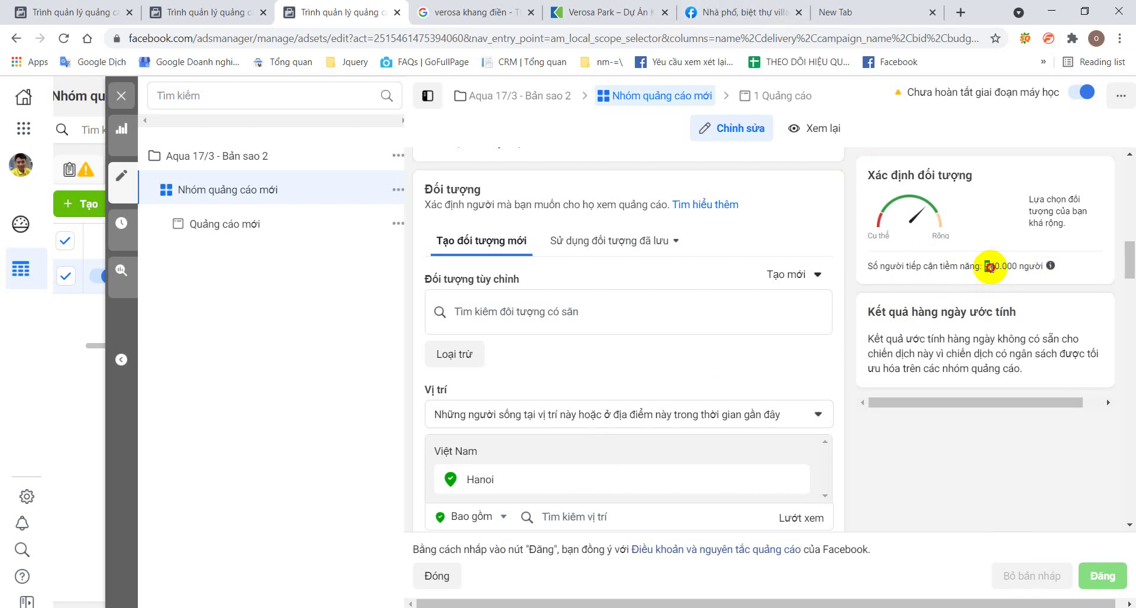
pyautogui.moveTo(986, 267); pyautogui.dragTo(1012, 267)
# Return to the reach note and change its daily spend amount to 300k.
pyautogui.click(725, 6)
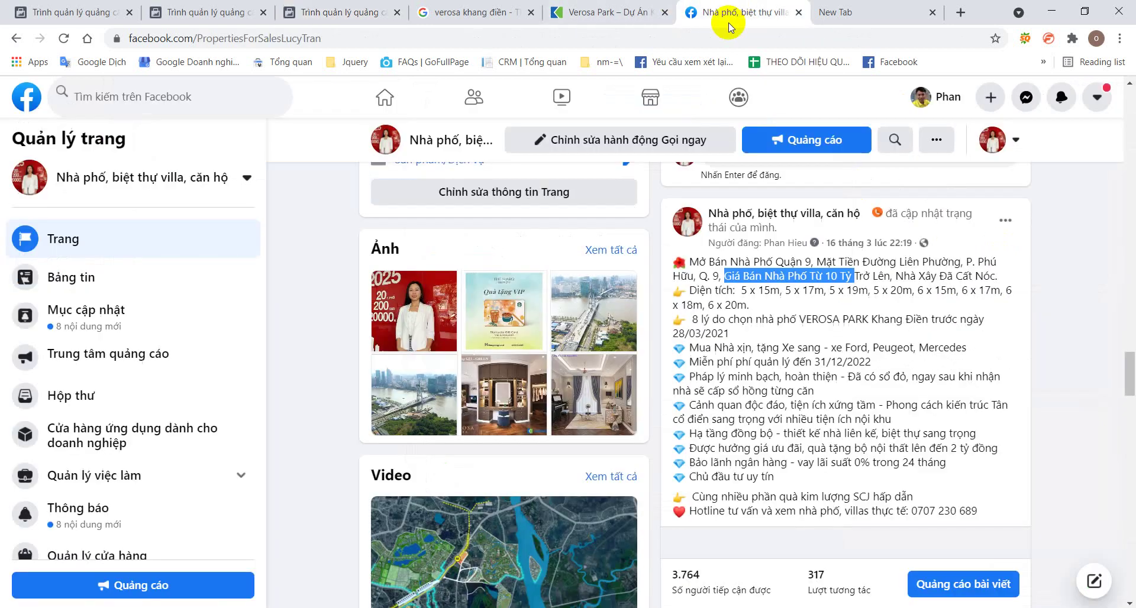
pyautogui.hotkey('ctrl', 'Tab')
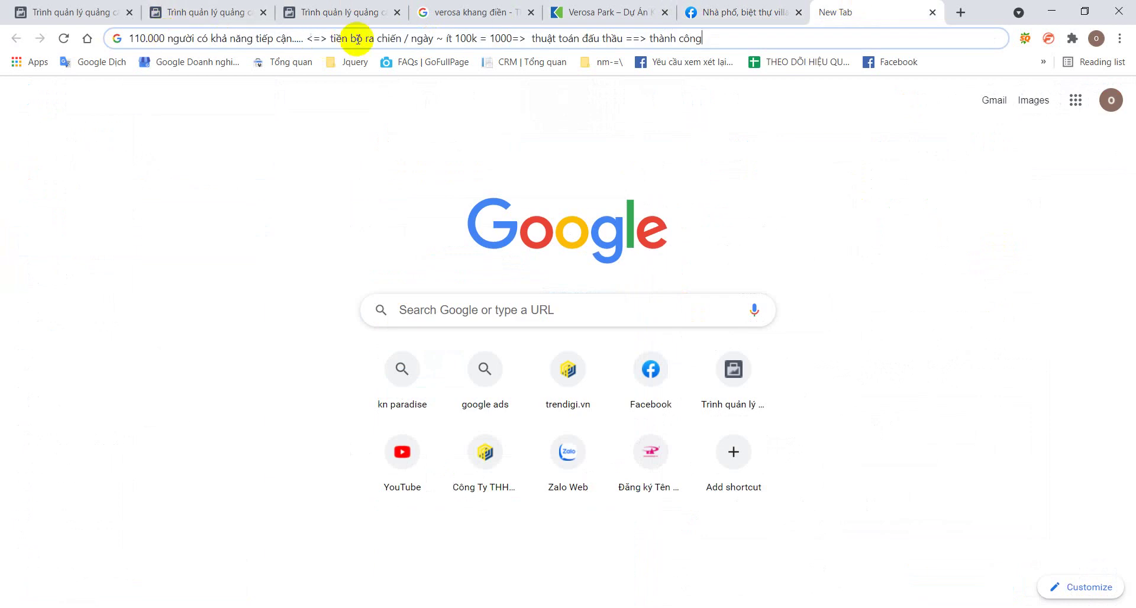
pyautogui.moveTo(454, 38); pyautogui.dragTo(474, 38)
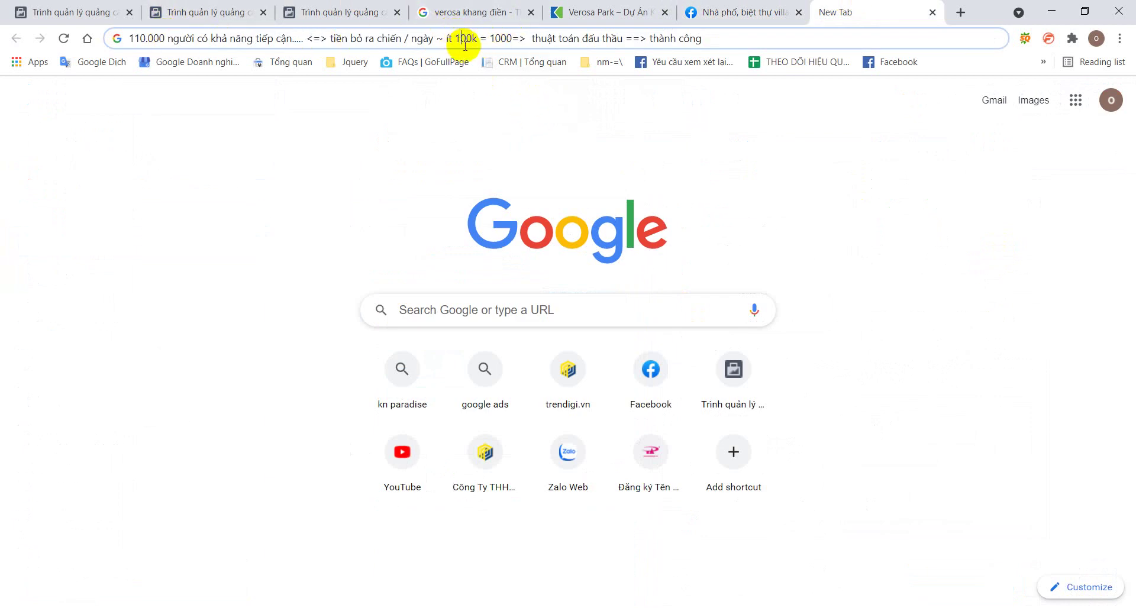
pyautogui.write('500')
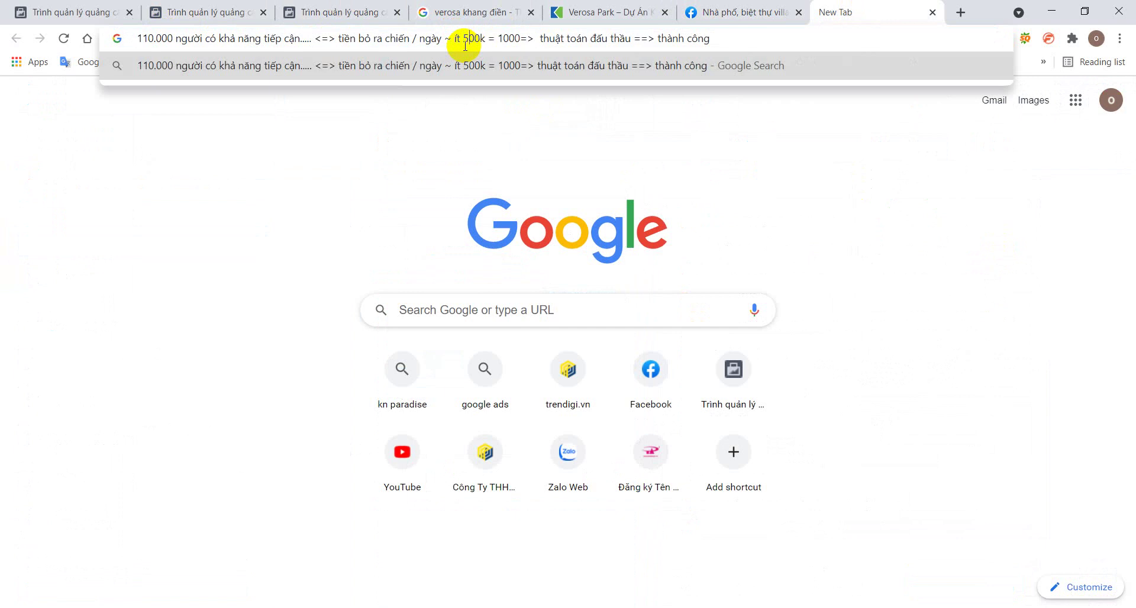
pyautogui.press('BackSpace')
pyautogui.write('5')
pyautogui.press('BackSpace')
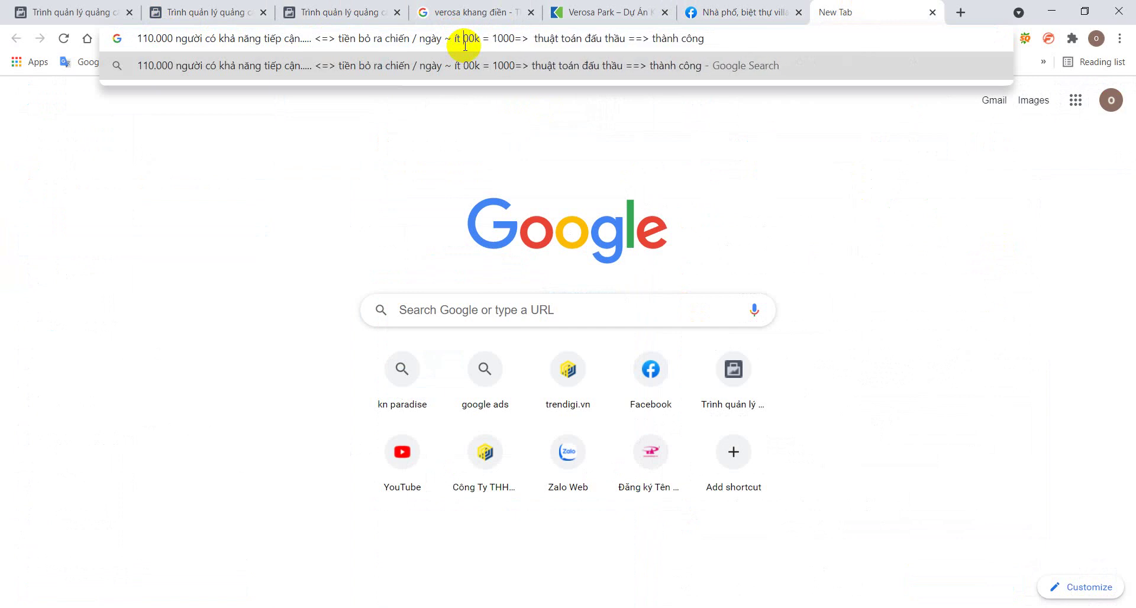
pyautogui.write('3')
pyautogui.press('BackSpace')
pyautogui.write('3')
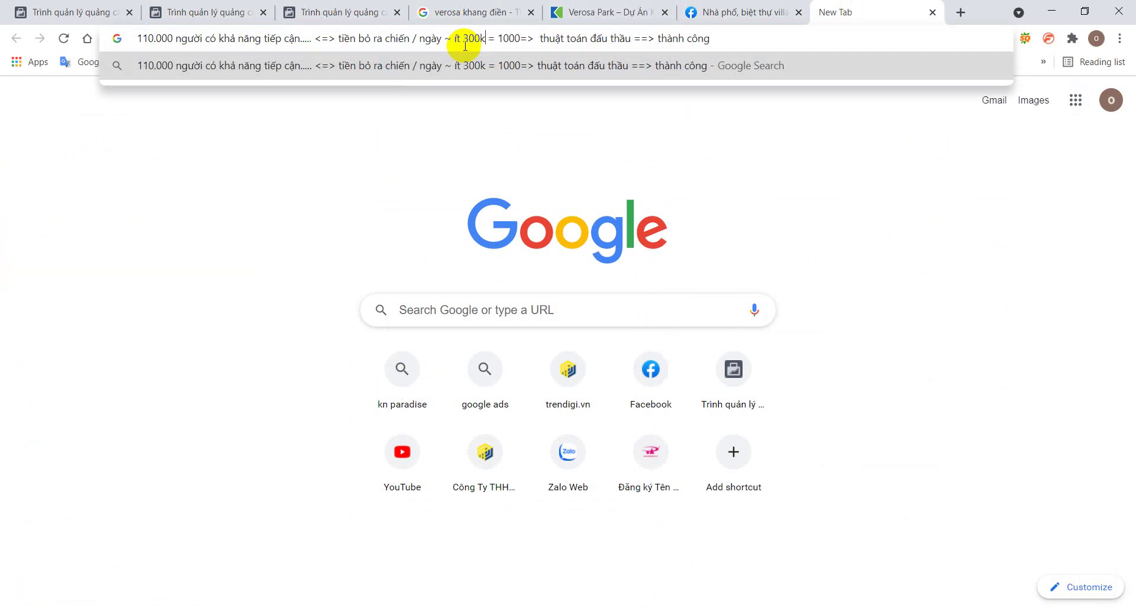
# Replace the note's ending "thuật toán đấu thầu ==> thành công" with "nhiều khách".
pyautogui.moveTo(536, 38); pyautogui.dragTo(780, 54)
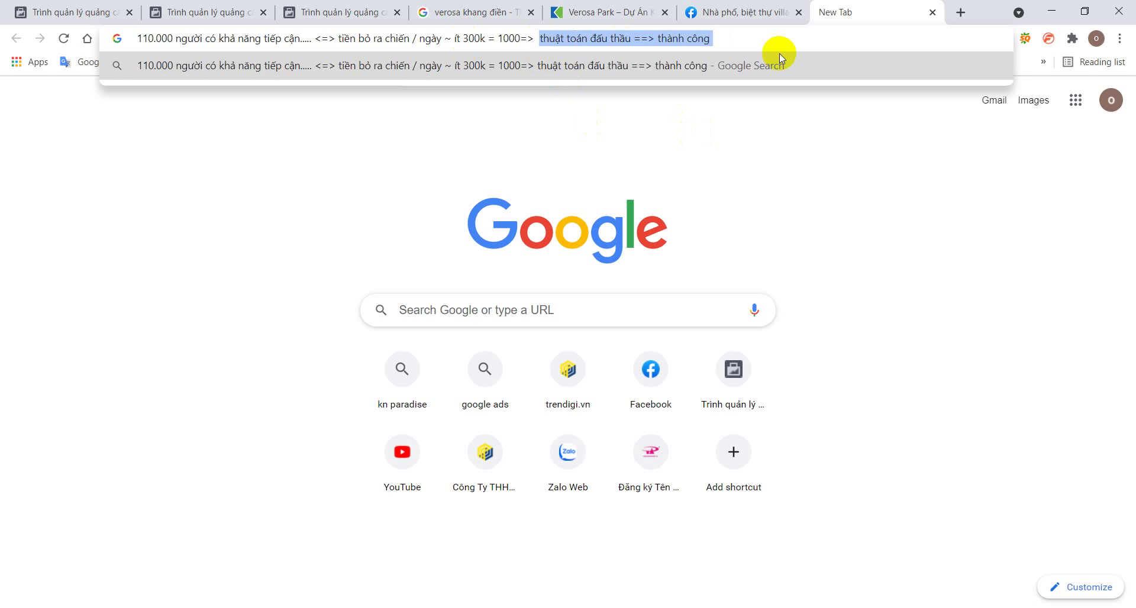
pyautogui.press('BackSpace')
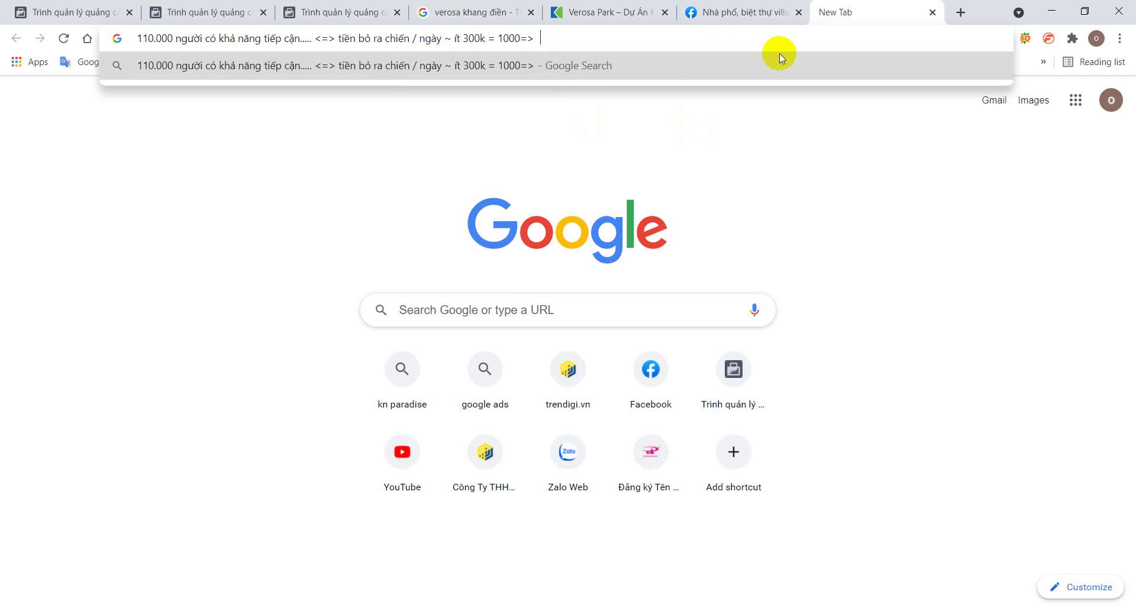
pyautogui.write('nhiều kha')
pyautogui.write('ch')
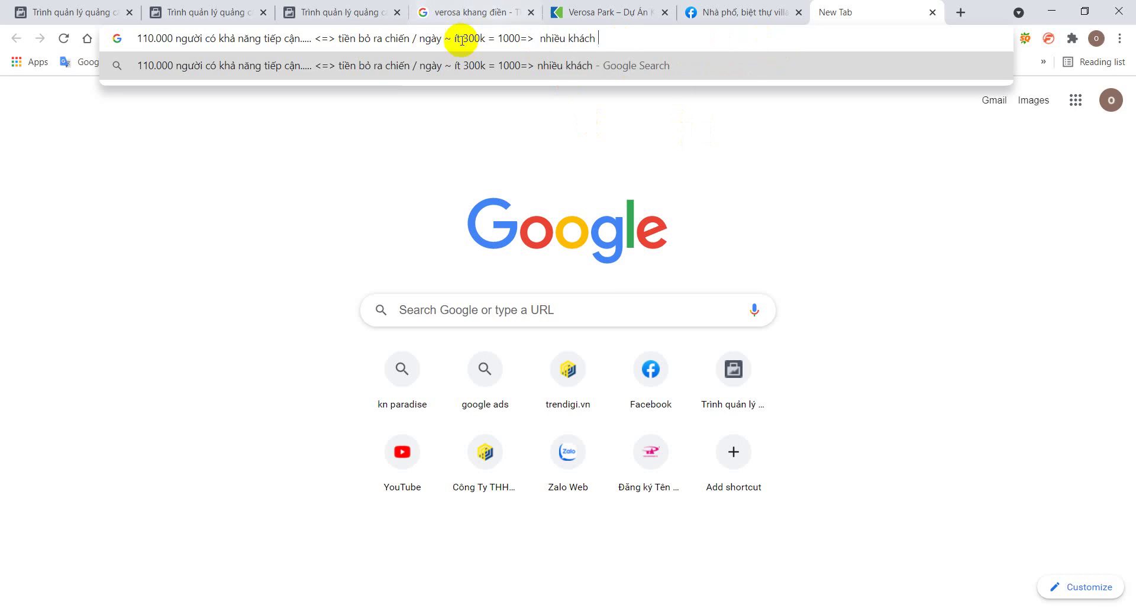
# Append a copy of "~ ít 300k" to the end of the note and change the copied amount to 500k.
pyautogui.moveTo(444, 38); pyautogui.dragTo(484, 39)
pyautogui.hotkey('ctrl', 'c')
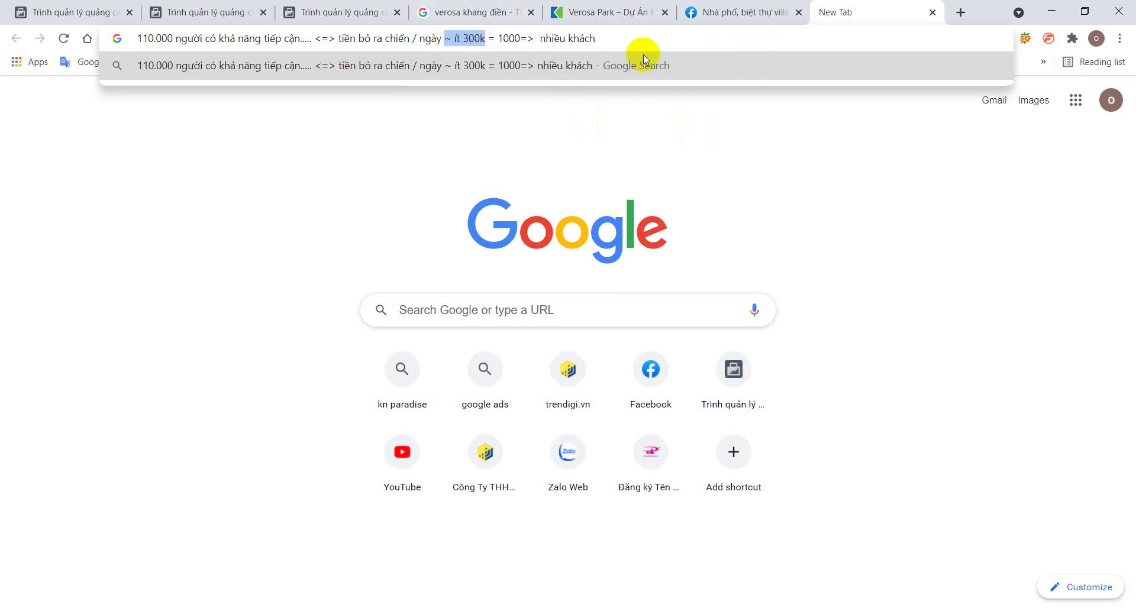
pyautogui.click(652, 36)
pyautogui.hotkey('ctrl', 'v')
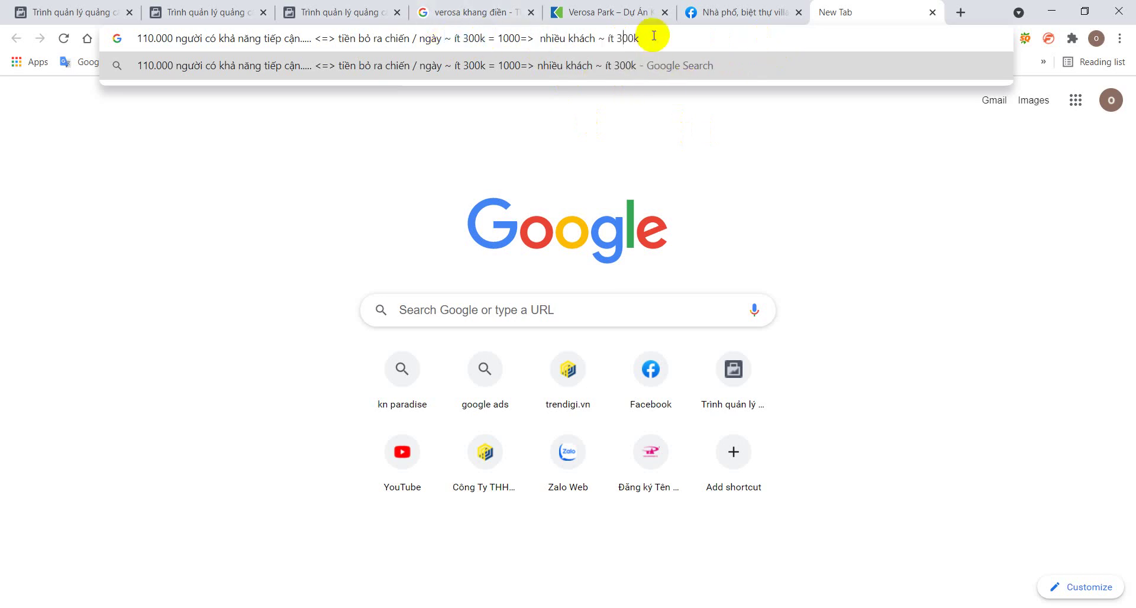
# Close the Aqua ad set editor and go back to the list of campaigns.
pyautogui.click(308, 11)
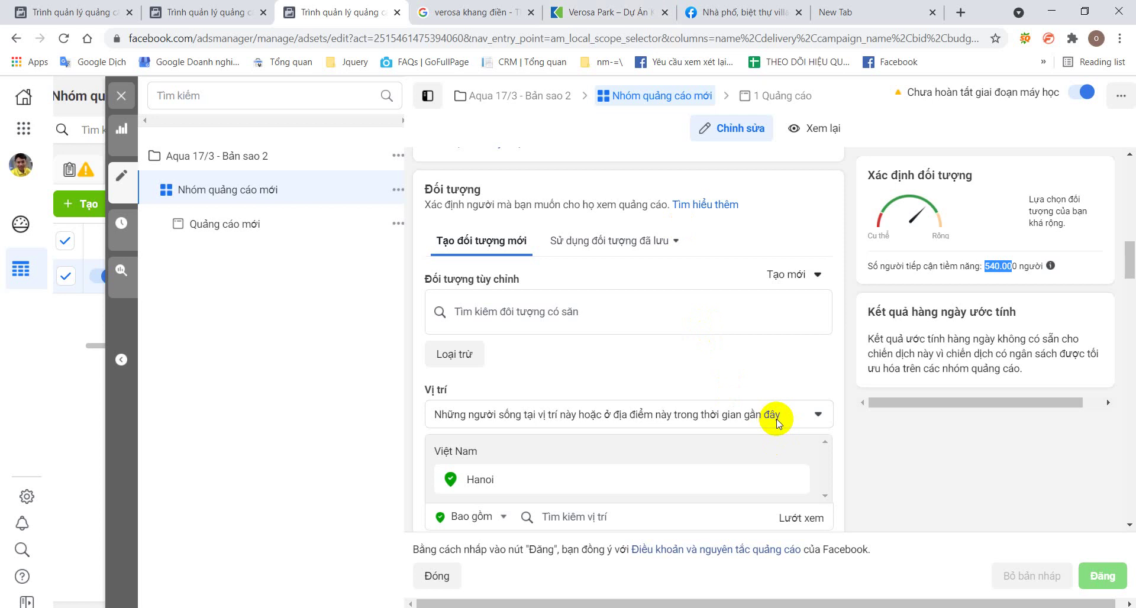
pyautogui.click(451, 10)
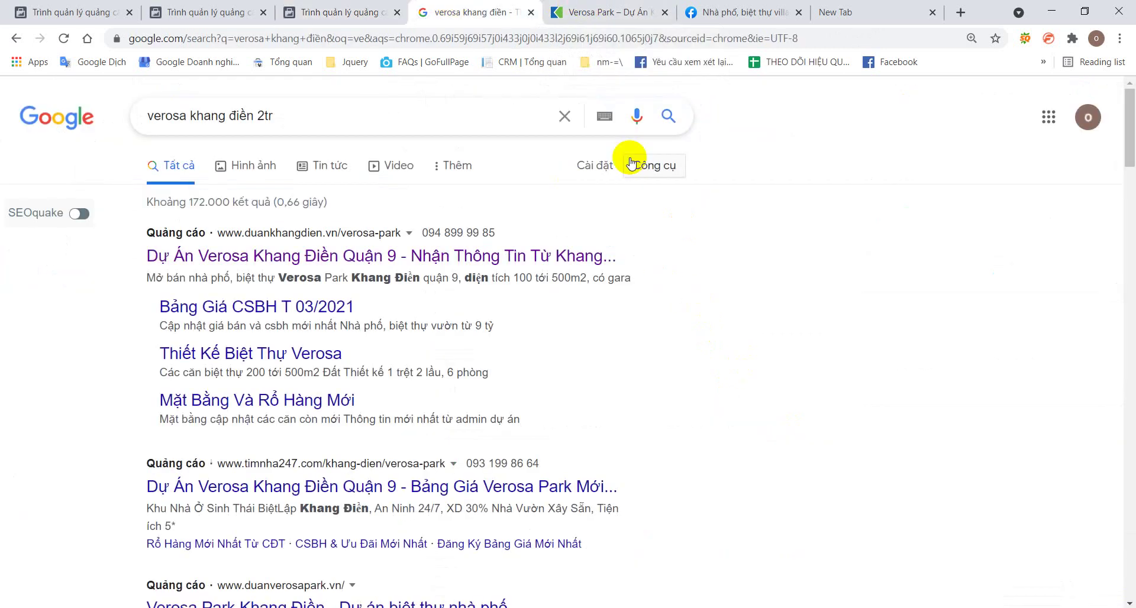
pyautogui.click(379, 12)
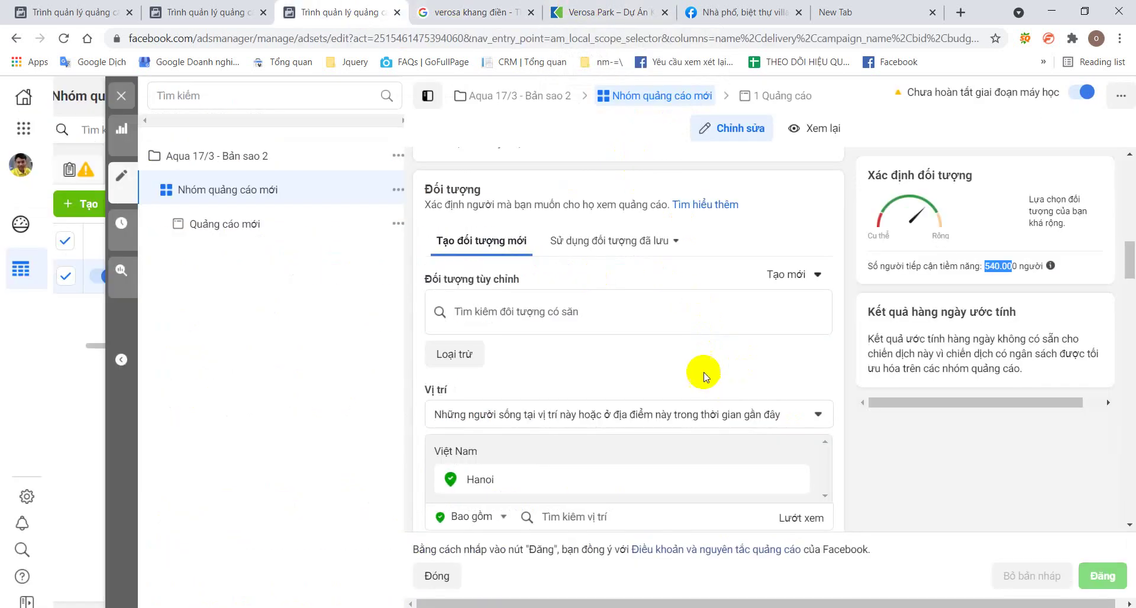
pyautogui.click(121, 95)
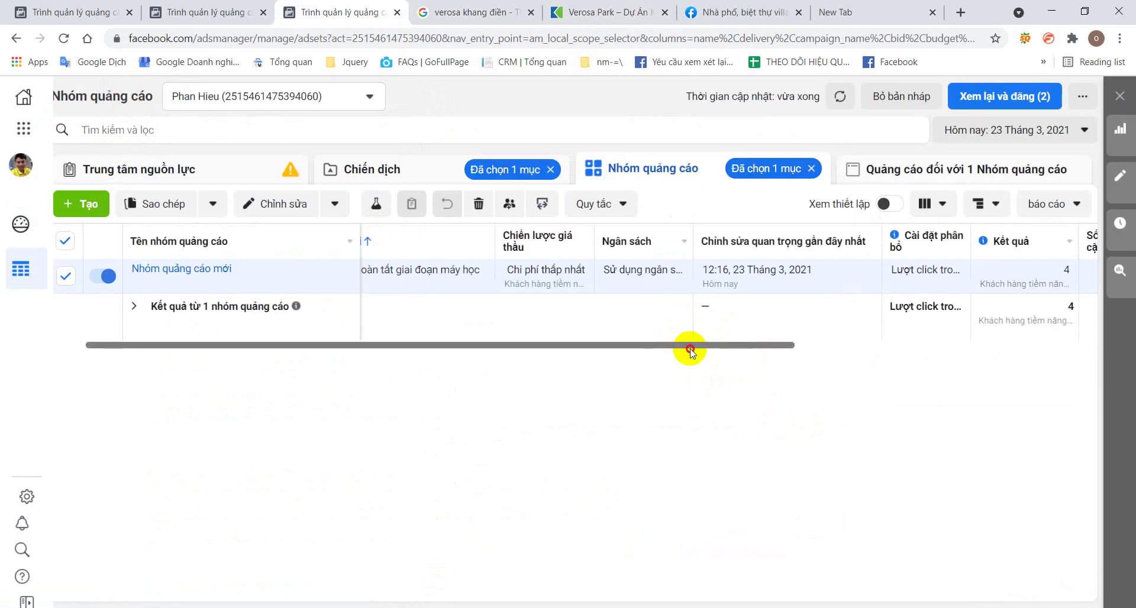
pyautogui.moveTo(690, 347); pyautogui.dragTo(182, 336)
pyautogui.click(414, 167)
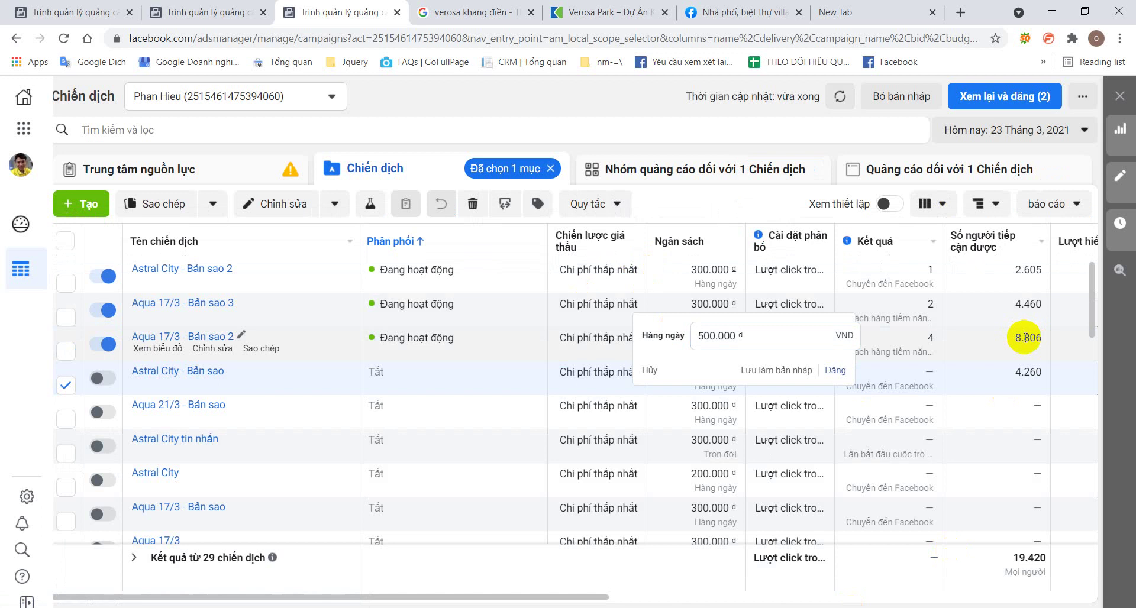
# Cancel the open daily budget edit and highlight the people-reached figure of the Aqua 17/3 - Bản sao 2 campaign.
pyautogui.doubleClick(1026, 337)
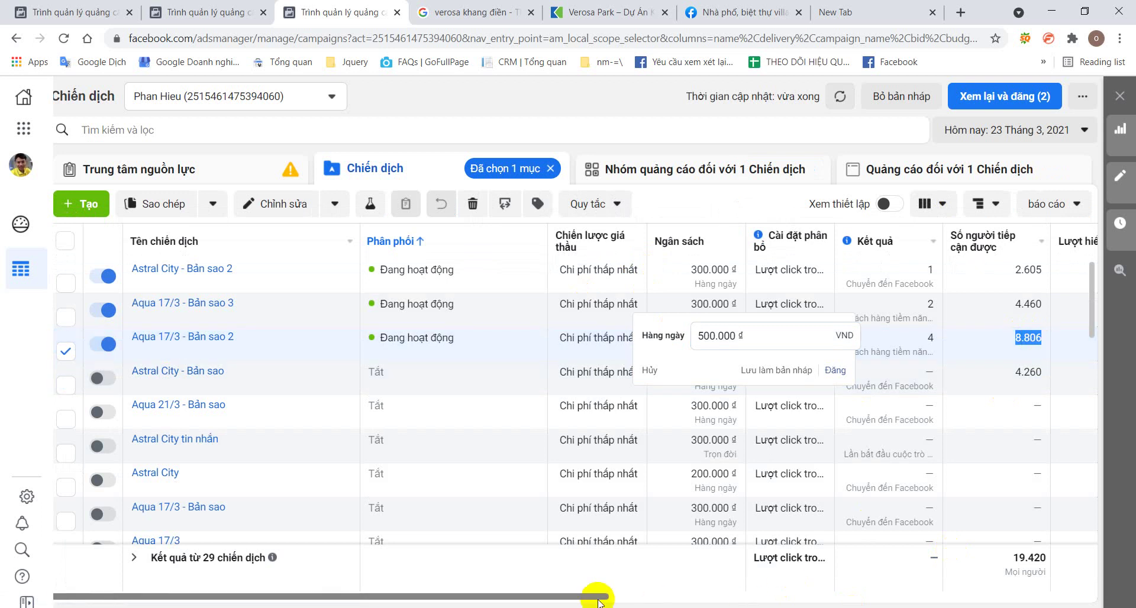
pyautogui.moveTo(596, 598); pyautogui.dragTo(776, 598)
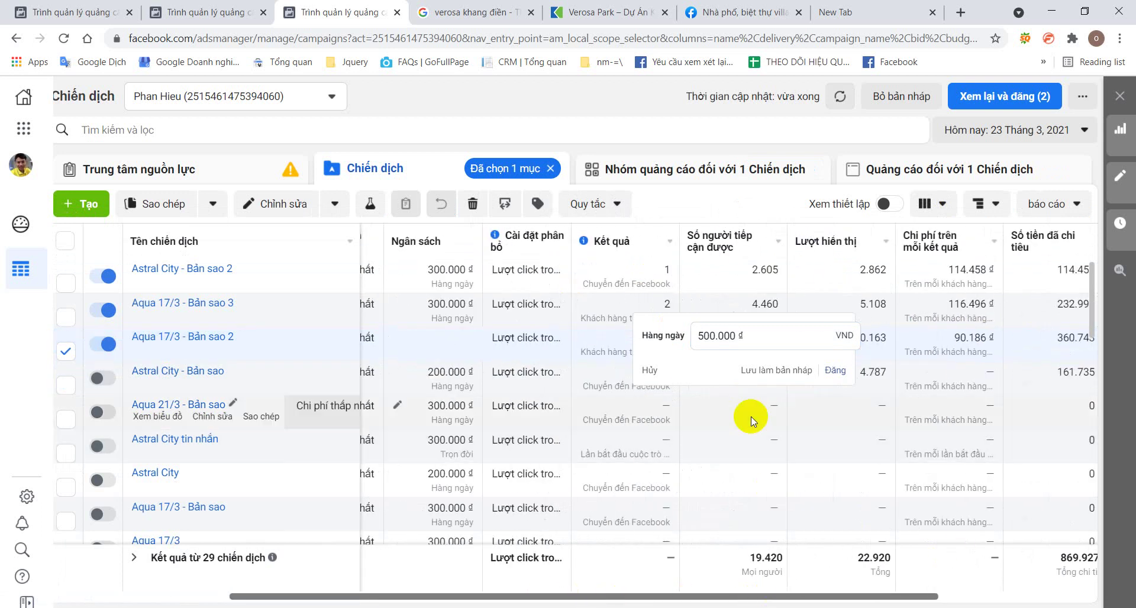
pyautogui.click(654, 370)
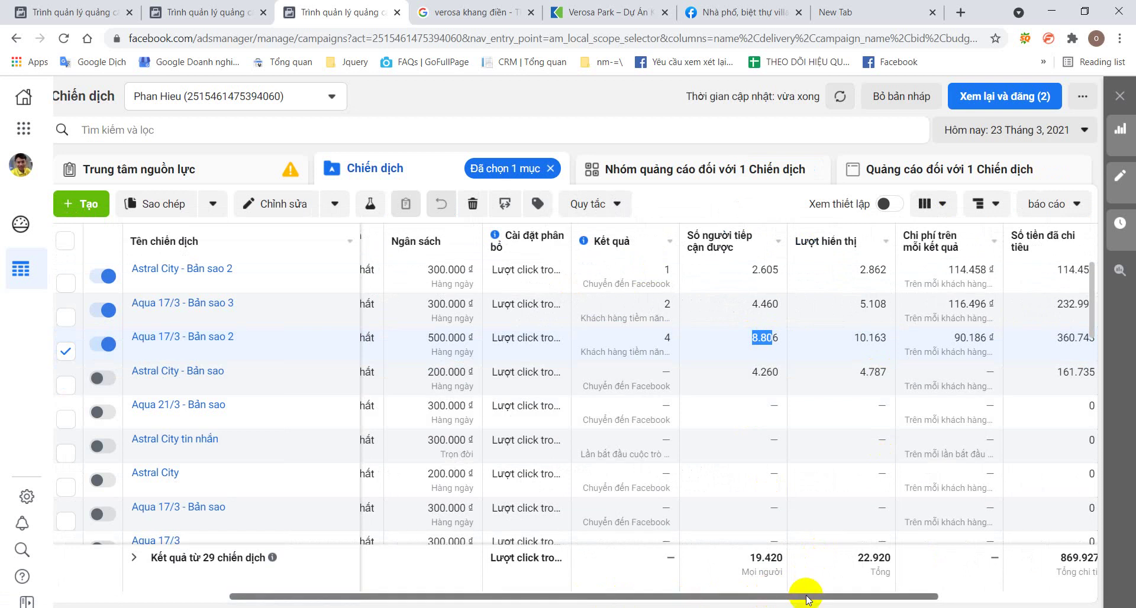
pyautogui.moveTo(807, 597); pyautogui.dragTo(882, 598)
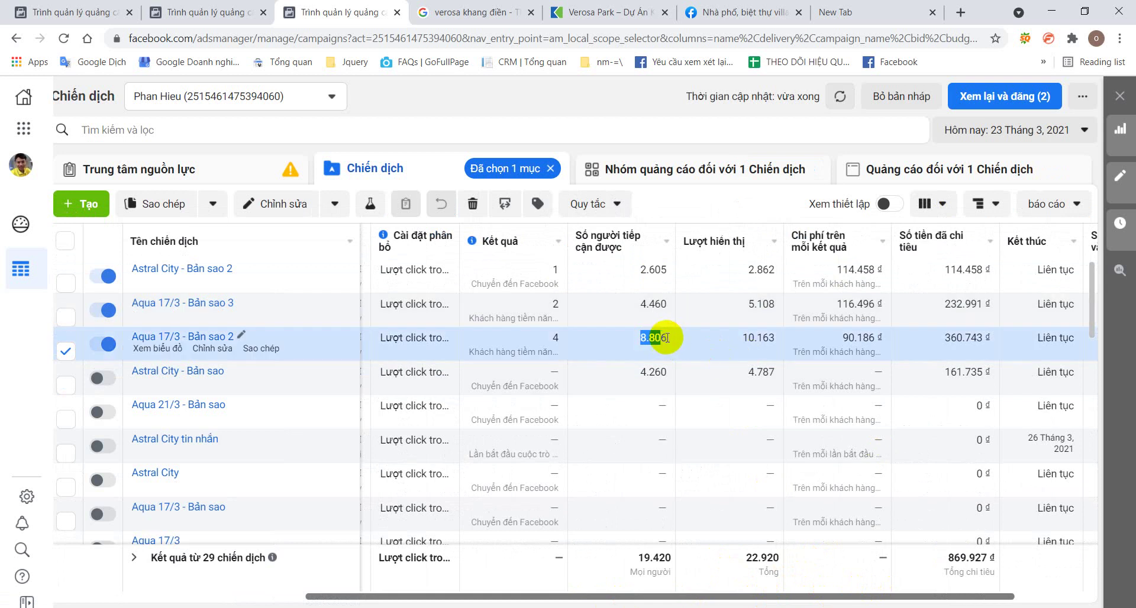
pyautogui.click(667, 338)
pyautogui.moveTo(642, 338); pyautogui.dragTo(667, 339)
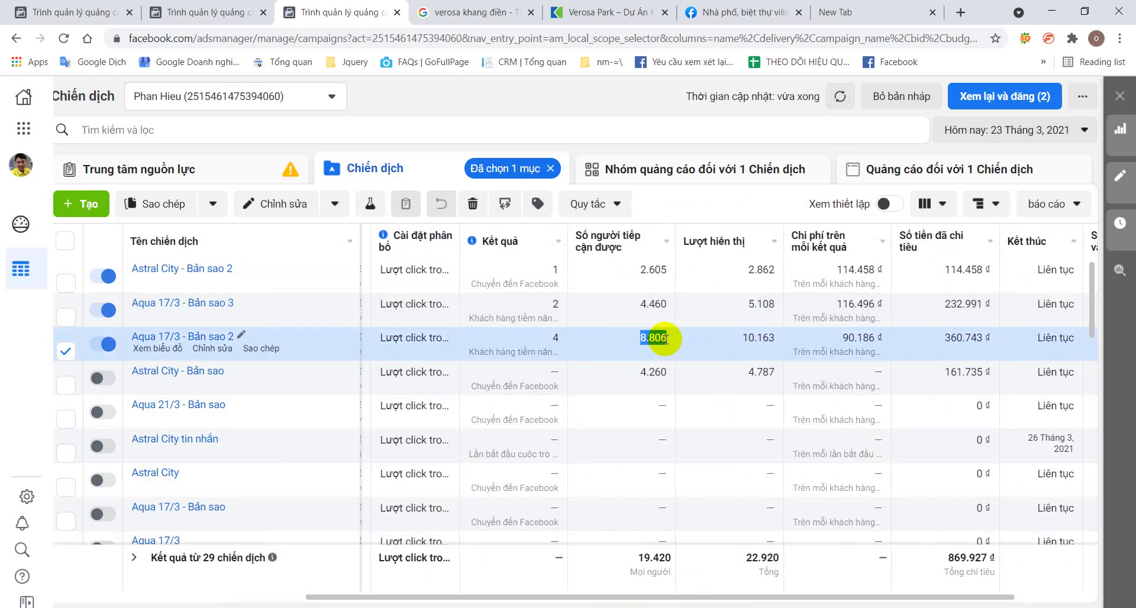
# Review the reach and spend note, highlighting the whole text and the part from 300k to 500k.
pyautogui.click(875, 12)
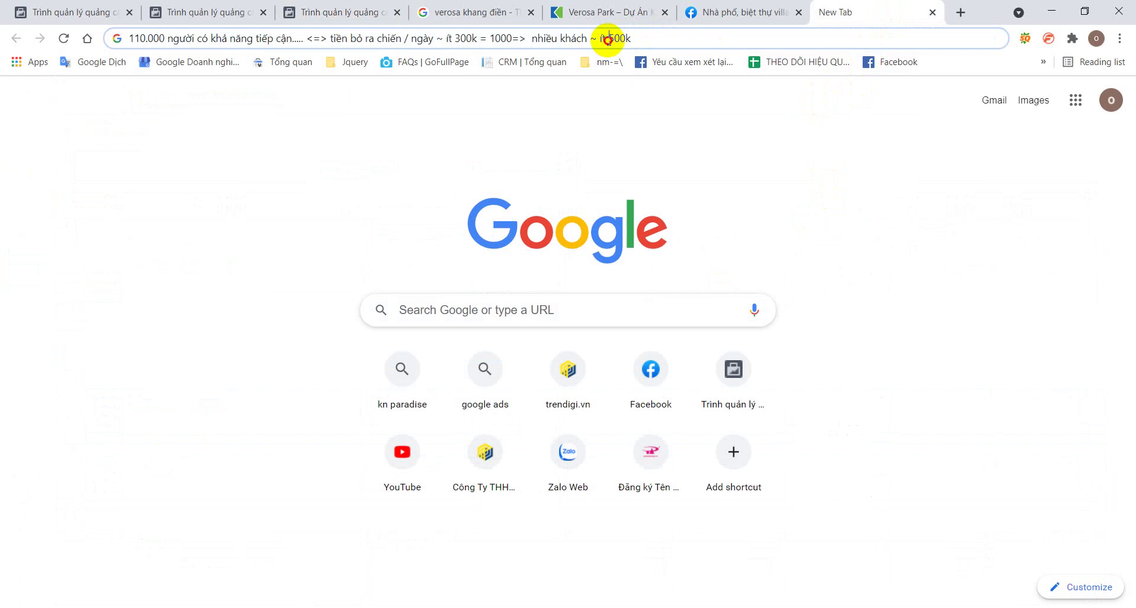
pyautogui.moveTo(609, 39); pyautogui.dragTo(115, 38)
pyautogui.click(666, 39)
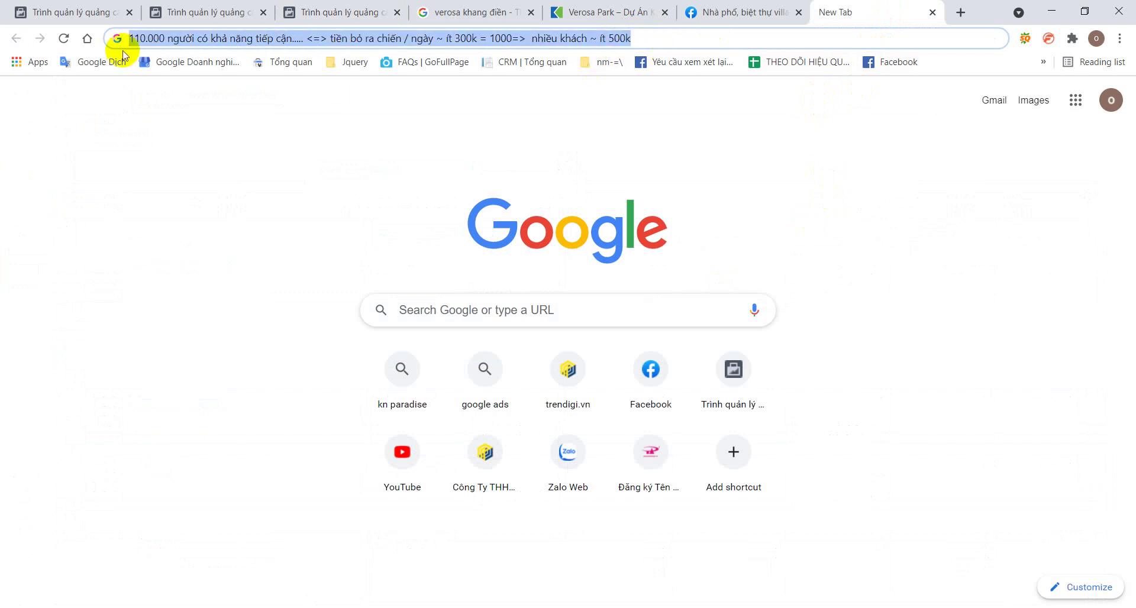
pyautogui.click(659, 41)
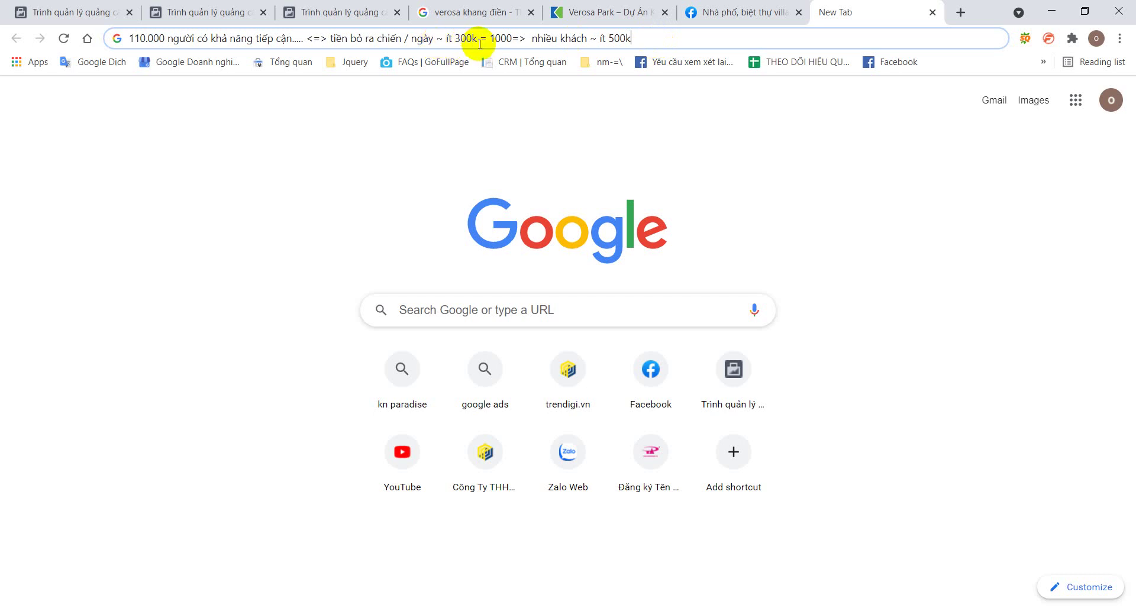
pyautogui.moveTo(455, 38); pyautogui.dragTo(634, 38)
pyautogui.click(670, 39)
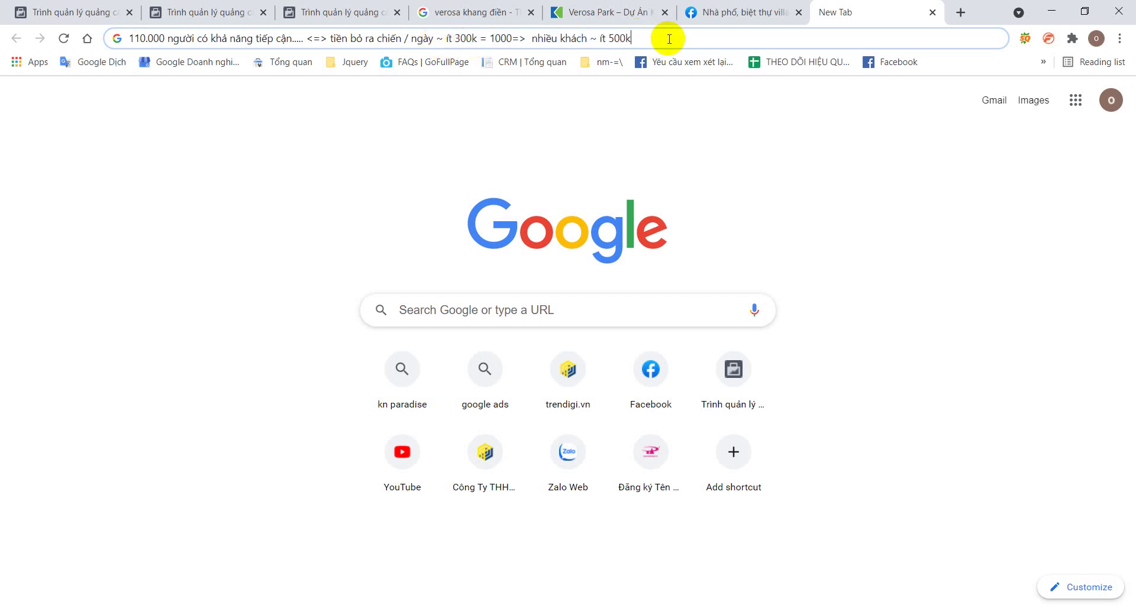
# Compare the Aqua campaign results with the verosa ad set's reach, impressions, cost per result and amount spent.
pyautogui.click(403, 13)
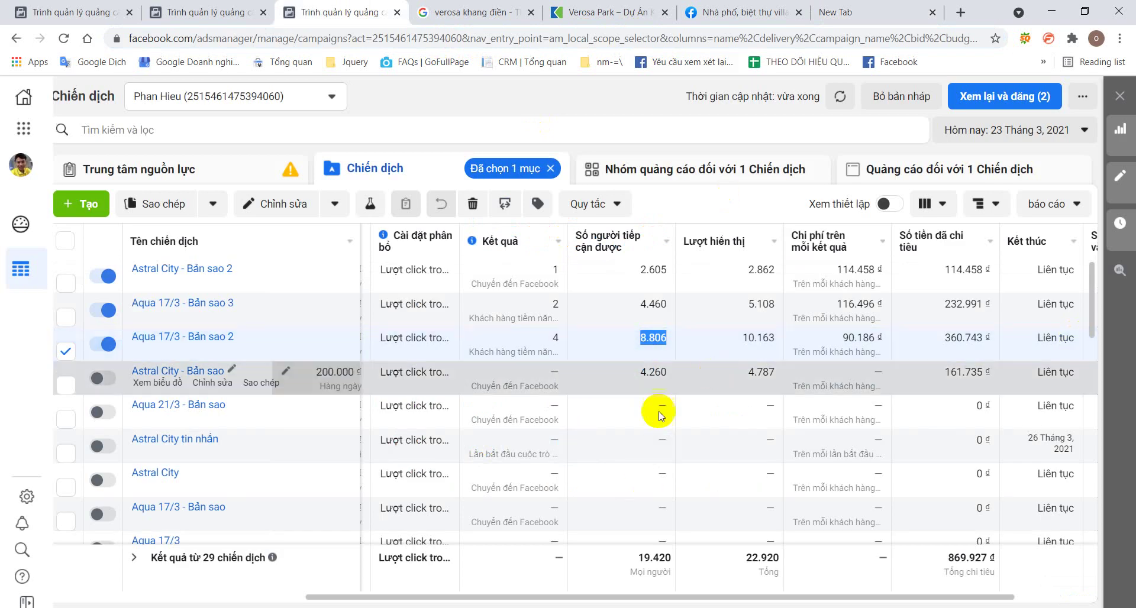
pyautogui.click(210, 12)
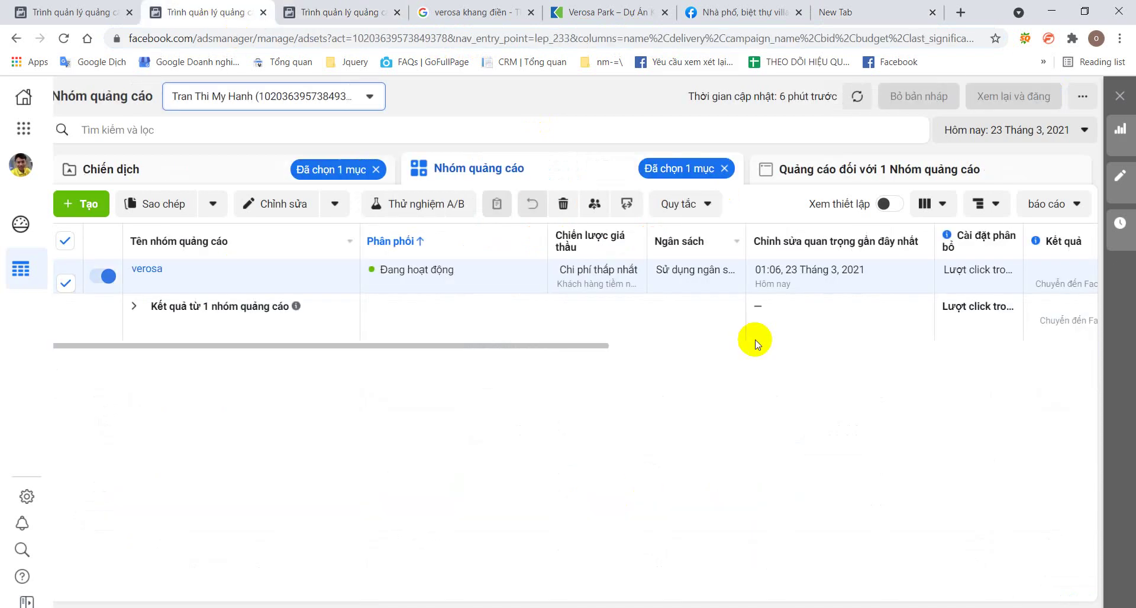
pyautogui.moveTo(551, 346); pyautogui.dragTo(971, 389)
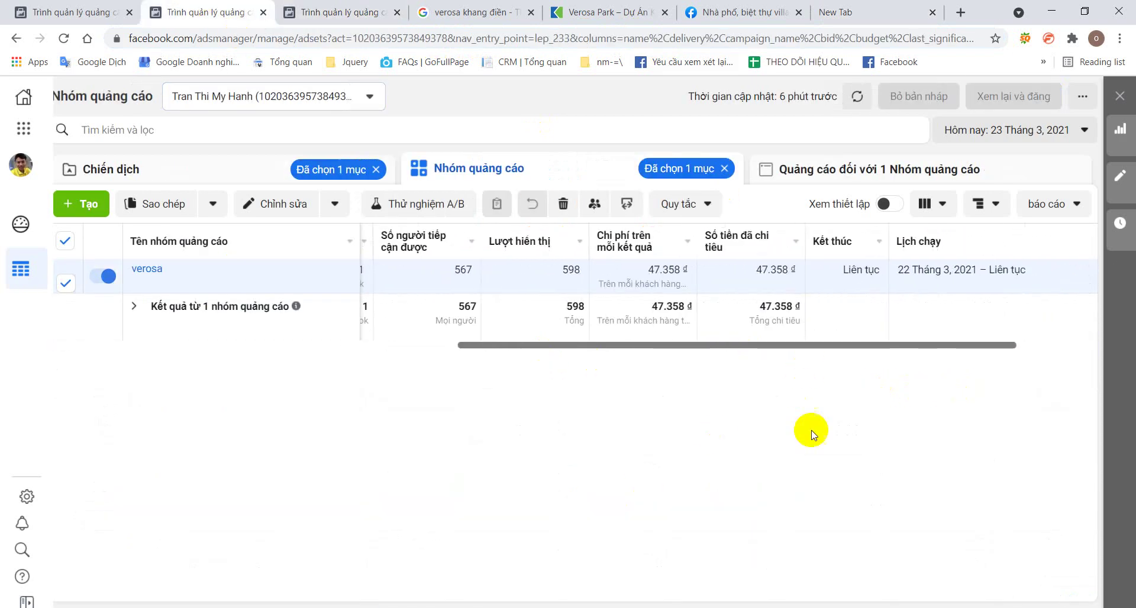
pyautogui.moveTo(565, 346); pyautogui.dragTo(237, 346)
# Open the verosa ad set for editing, examine its location and age targeting, and highlight its potential reach.
pyautogui.click(213, 281)
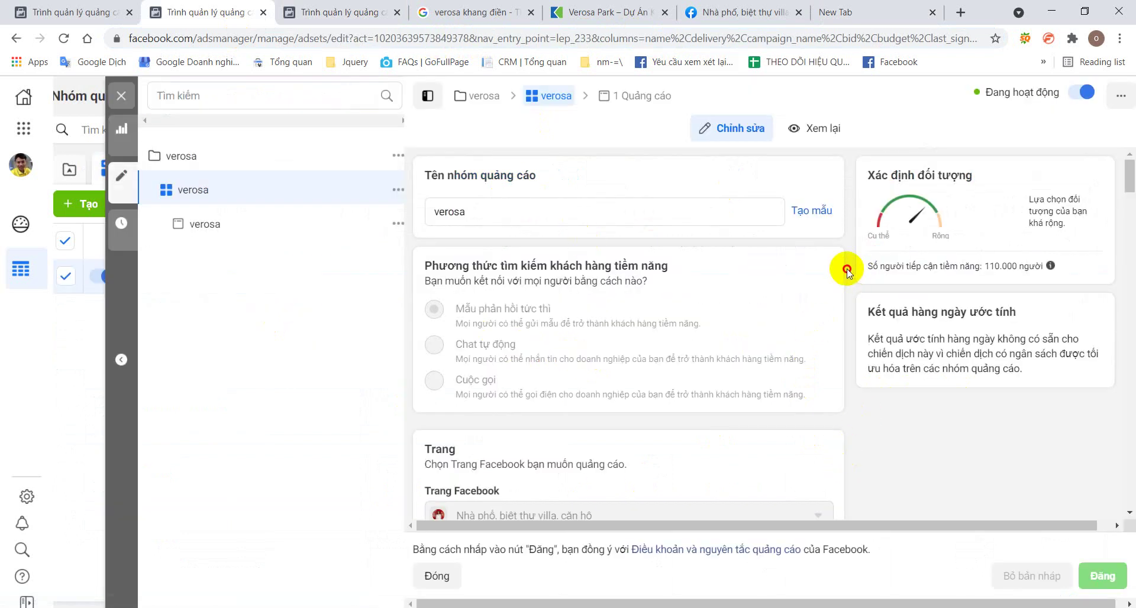
pyautogui.scroll(-15, 817, 401)
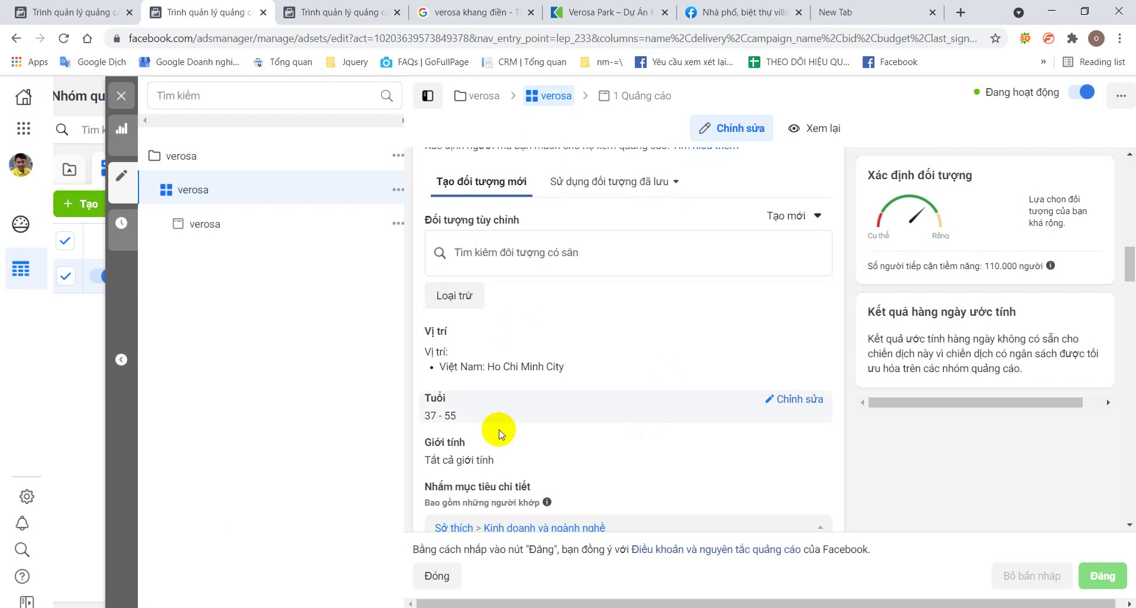
pyautogui.moveTo(984, 266); pyautogui.dragTo(1016, 267)
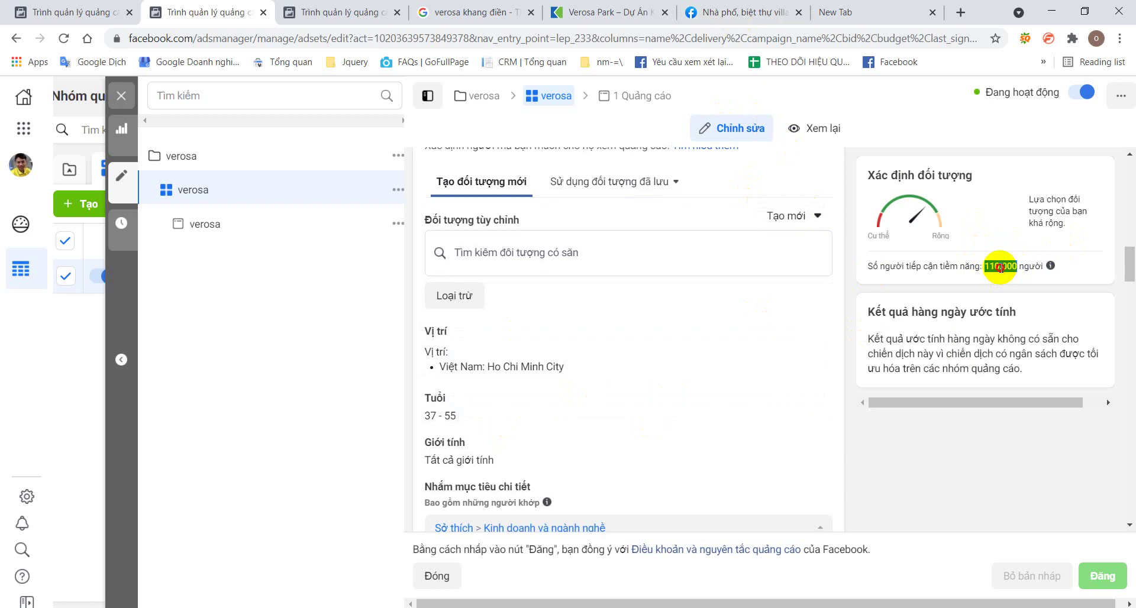
pyautogui.moveTo(984, 267); pyautogui.dragTo(1012, 267)
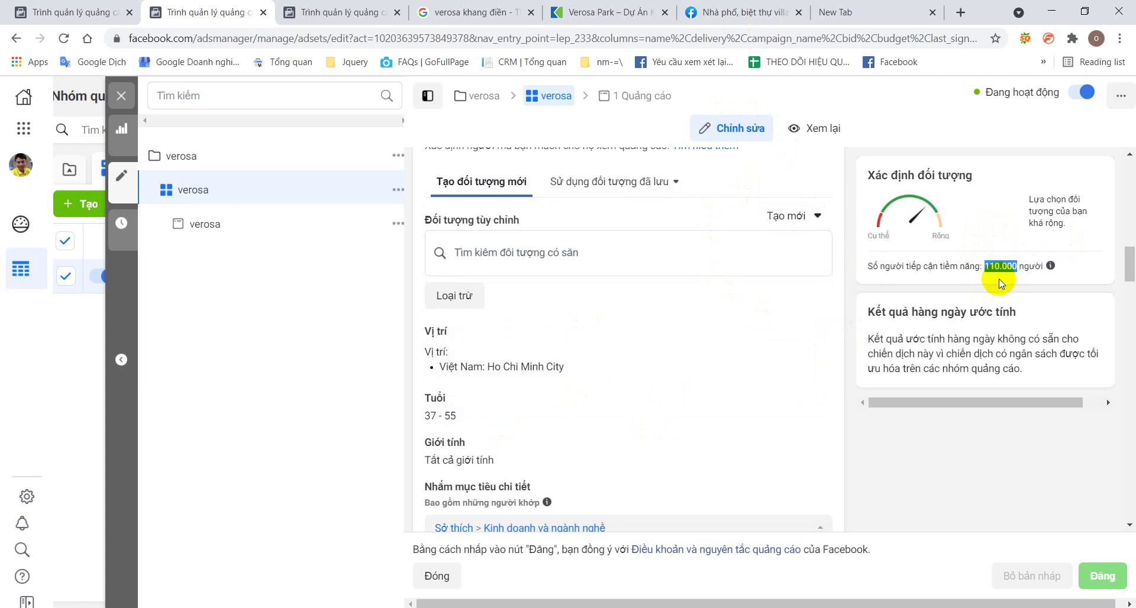
# Return to the reach note and place the cursor inside the 500k amount.
pyautogui.click(840, 14)
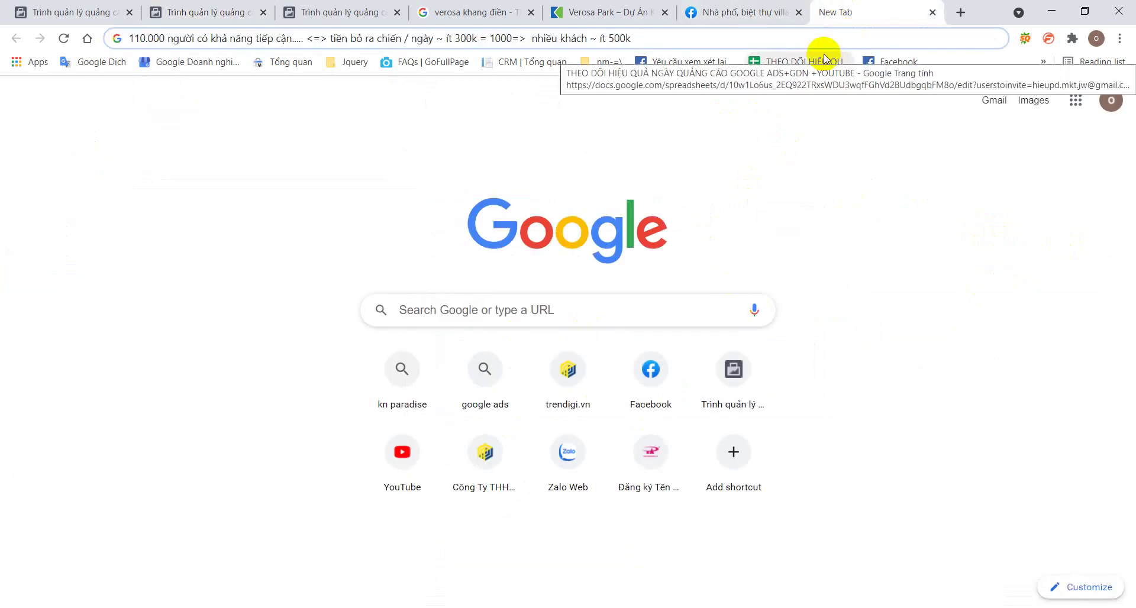
pyautogui.click(612, 37)
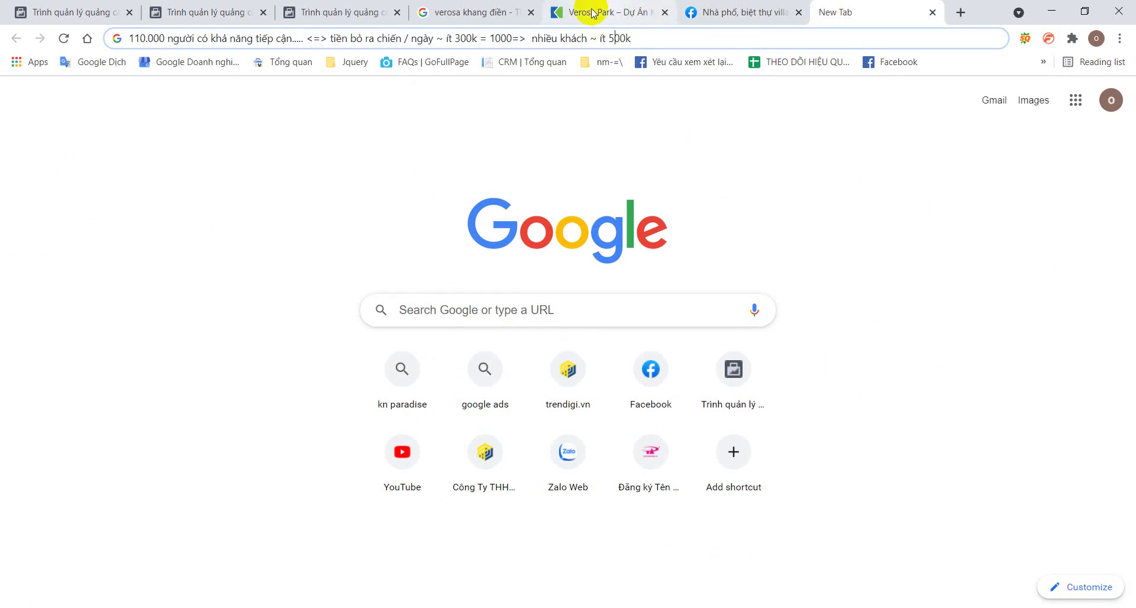
# Check the Aqua campaign results against the verosa ad set's potential reach in its audience definition.
pyautogui.click(361, 11)
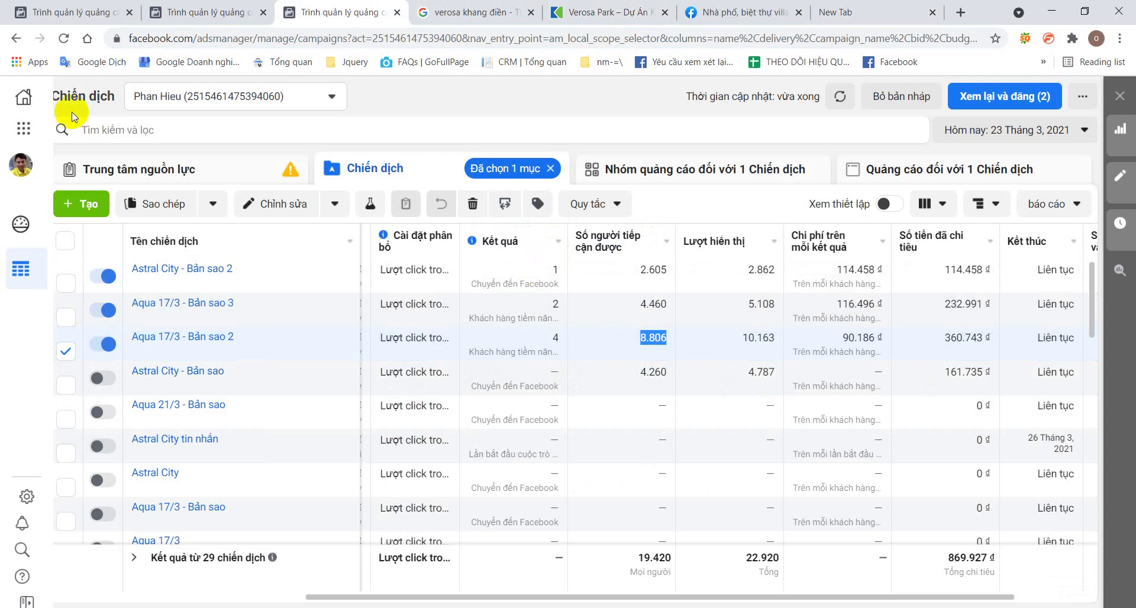
pyautogui.click(193, 11)
pyautogui.click(852, 294)
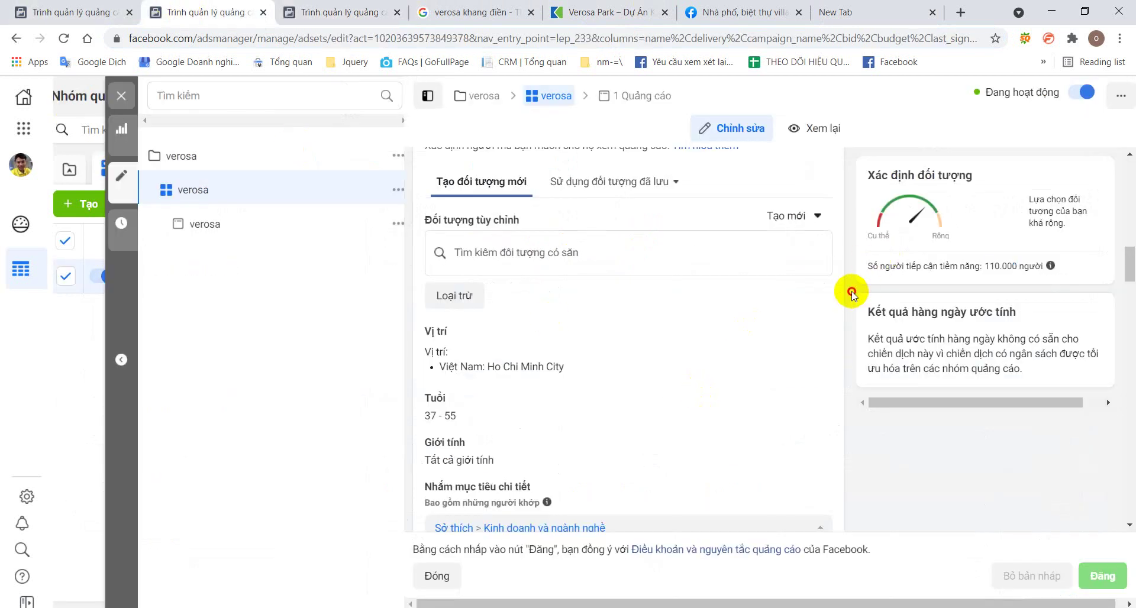
# Review the reach note, highlighting the potential-reach part and the daily spend part from "<=>" to 500k in turn.
pyautogui.click(843, 11)
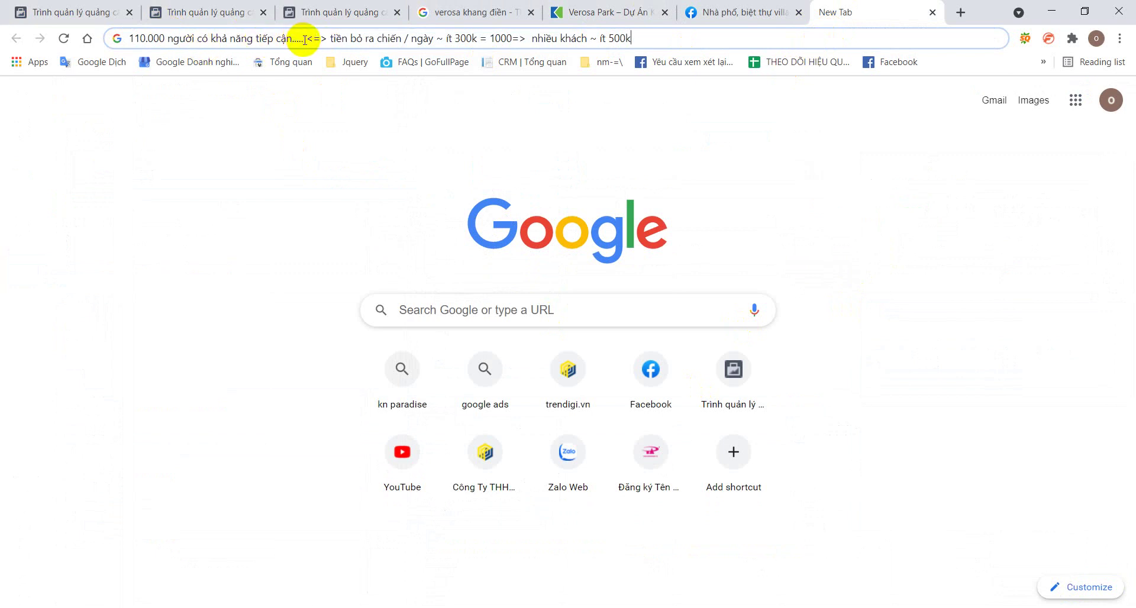
pyautogui.moveTo(305, 39); pyautogui.dragTo(6, 34)
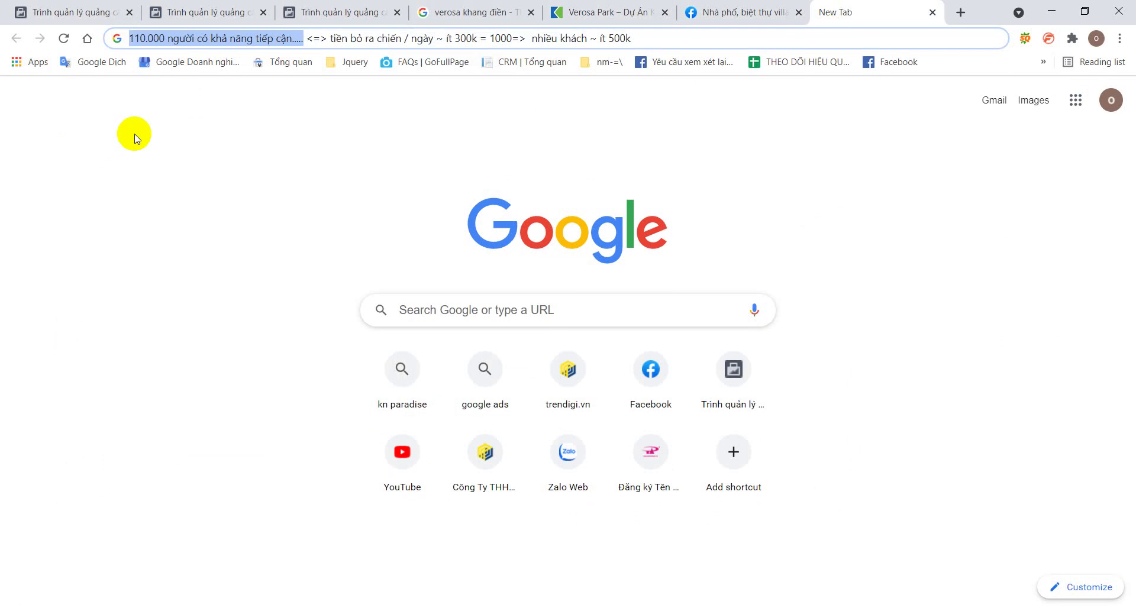
pyautogui.moveTo(305, 39); pyautogui.dragTo(681, 44)
pyautogui.click(685, 44)
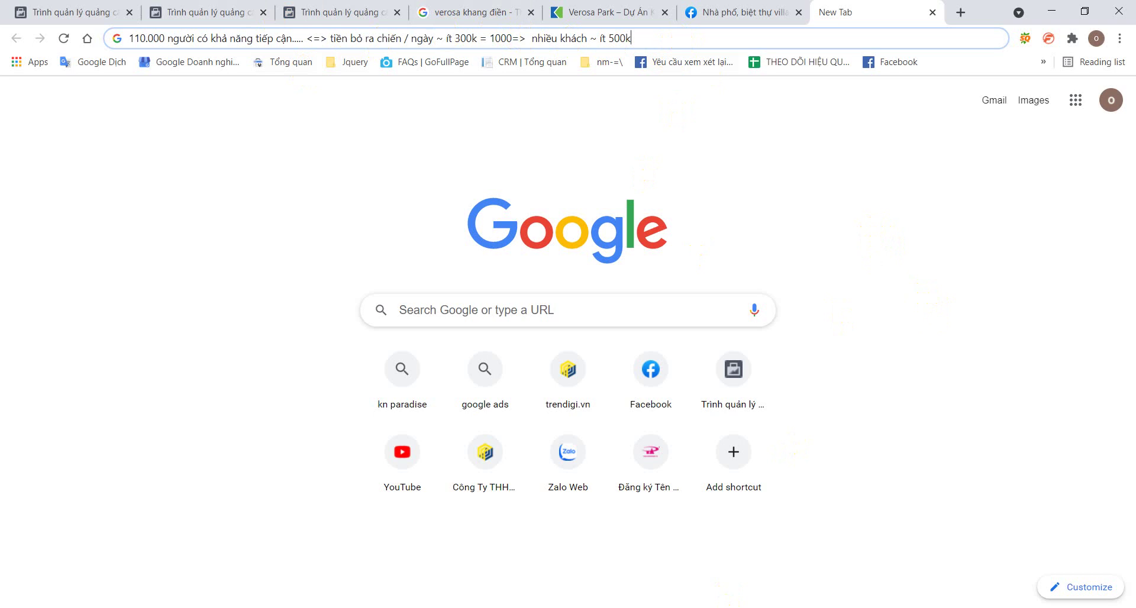
# Close the verosa ad set editor and examine the campaign list, highlighting the cost per result of the first and last verosa campaigns.
pyautogui.click(148, 10)
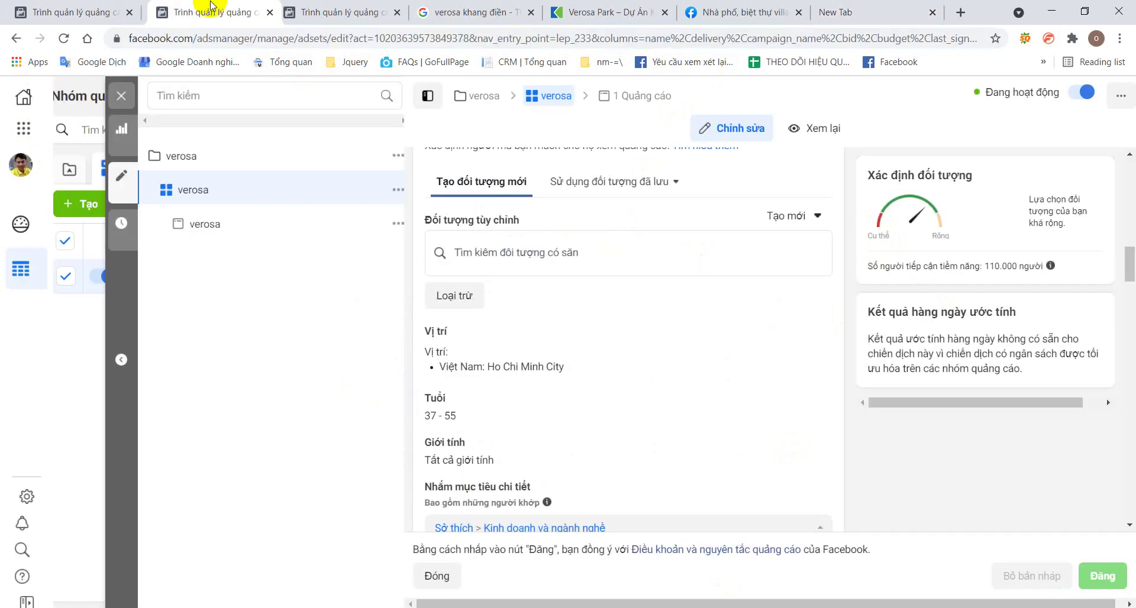
pyautogui.click(121, 96)
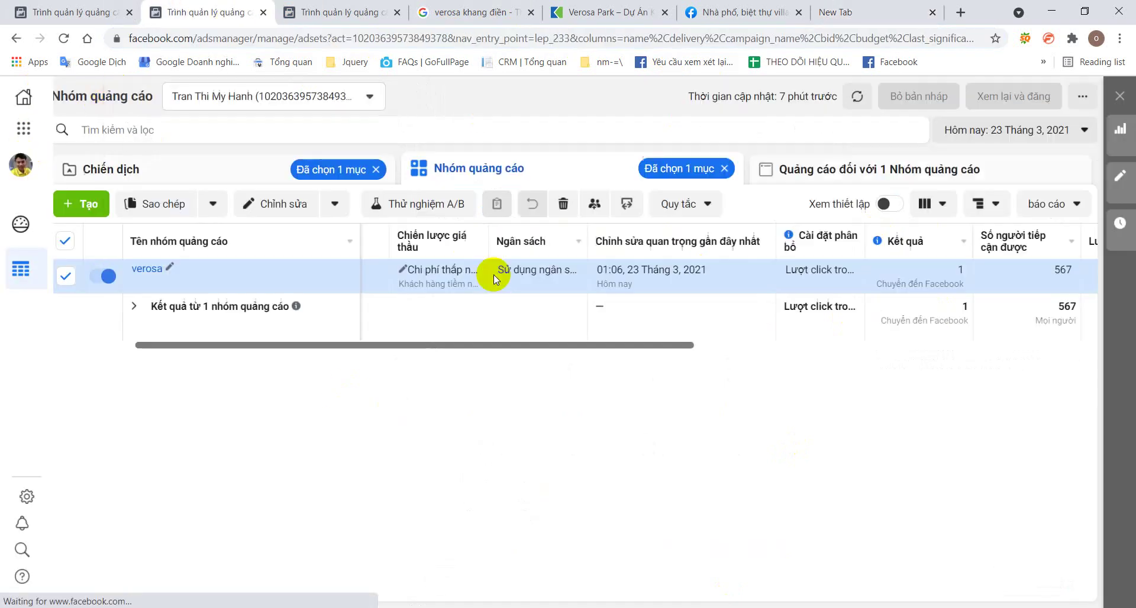
pyautogui.moveTo(680, 346); pyautogui.dragTo(393, 337)
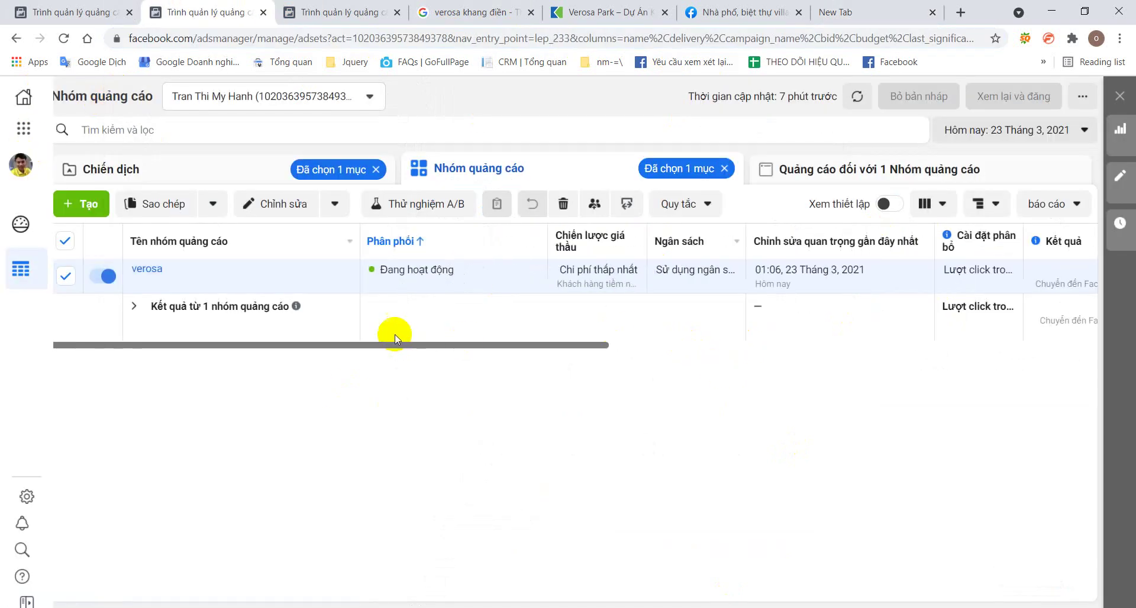
pyautogui.click(256, 166)
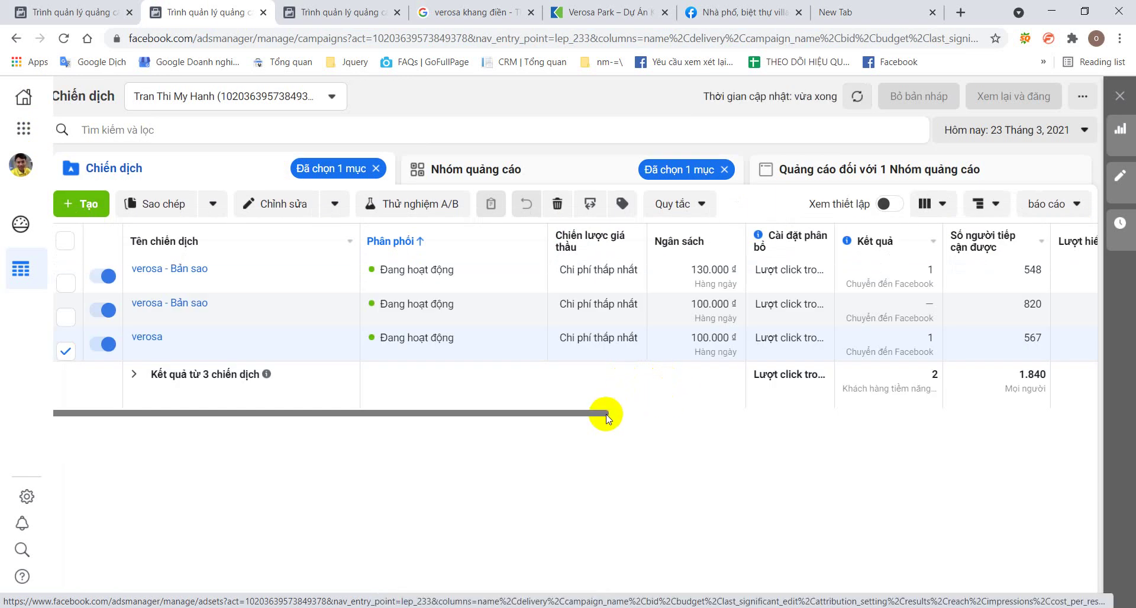
pyautogui.moveTo(604, 412); pyautogui.dragTo(834, 432)
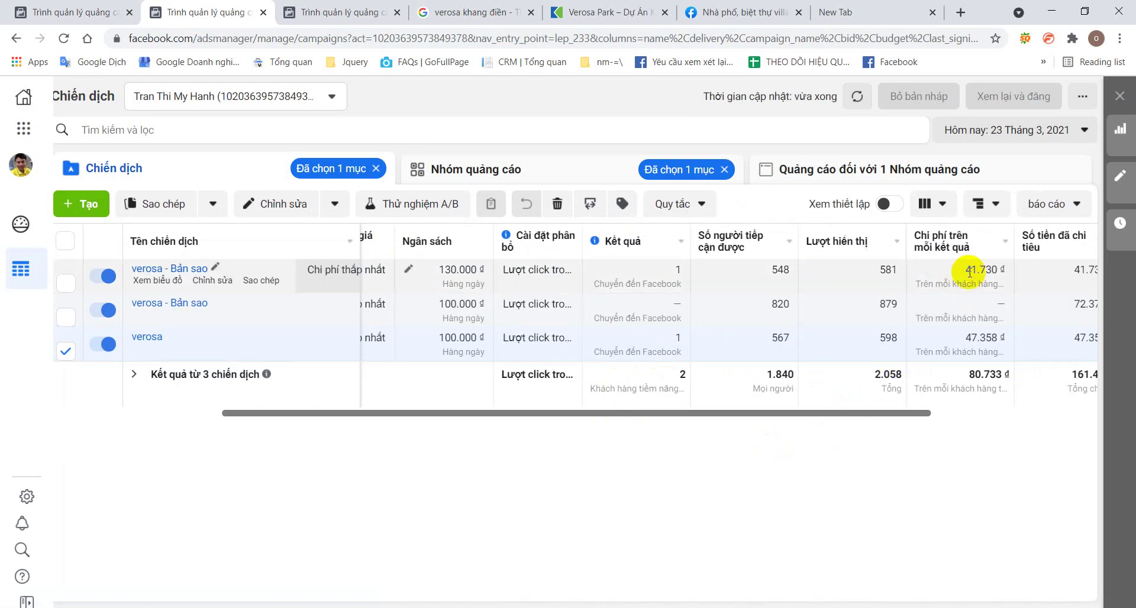
pyautogui.doubleClick(982, 270)
pyautogui.doubleClick(982, 338)
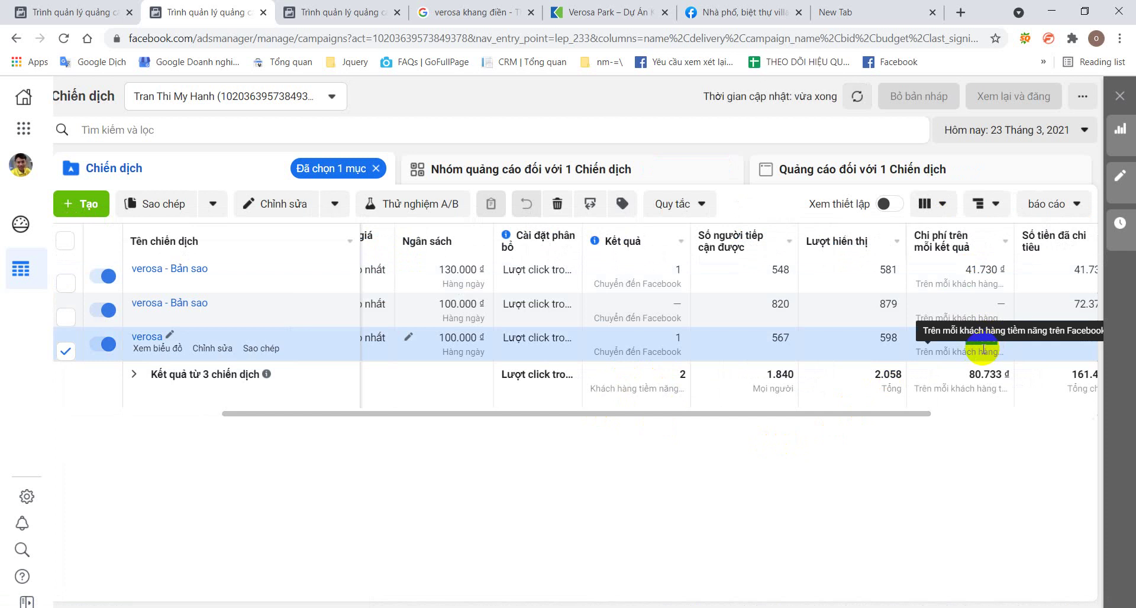
# Examine the townhouse selling price in the Verosa Park post on the Facebook page and clear the text highlight.
pyautogui.click(740, 12)
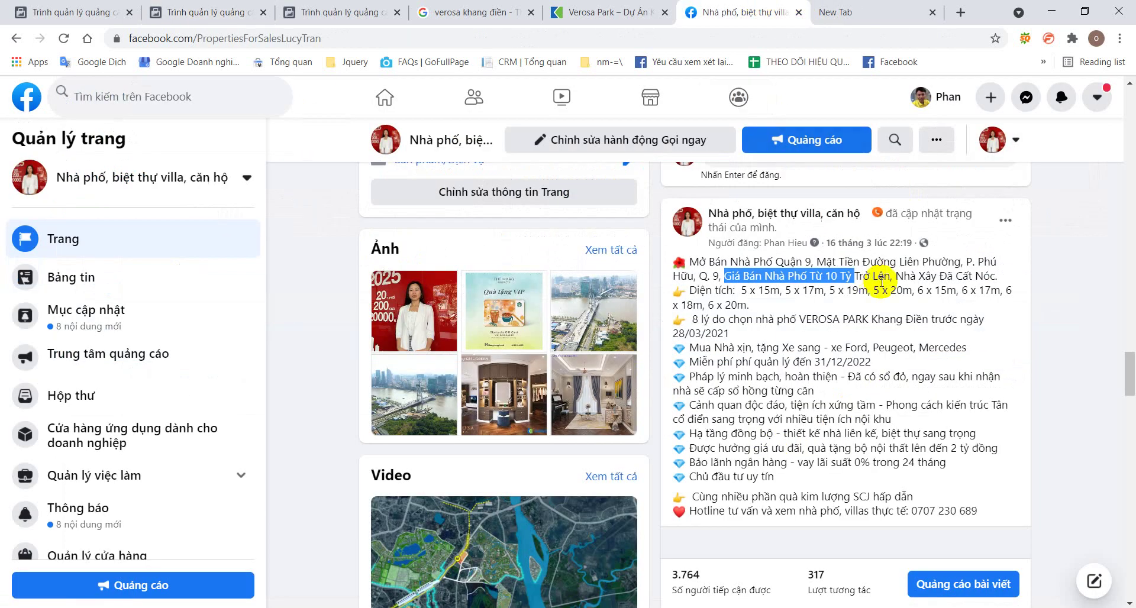
pyautogui.click(873, 275)
pyautogui.moveTo(855, 276)
pyautogui.mouseDown()
pyautogui.moveTo(698, 276)
pyautogui.moveTo(680, 261)
pyautogui.moveTo(863, 279)
pyautogui.mouseUp()
pyautogui.click(791, 284)
pyautogui.click(884, 313)
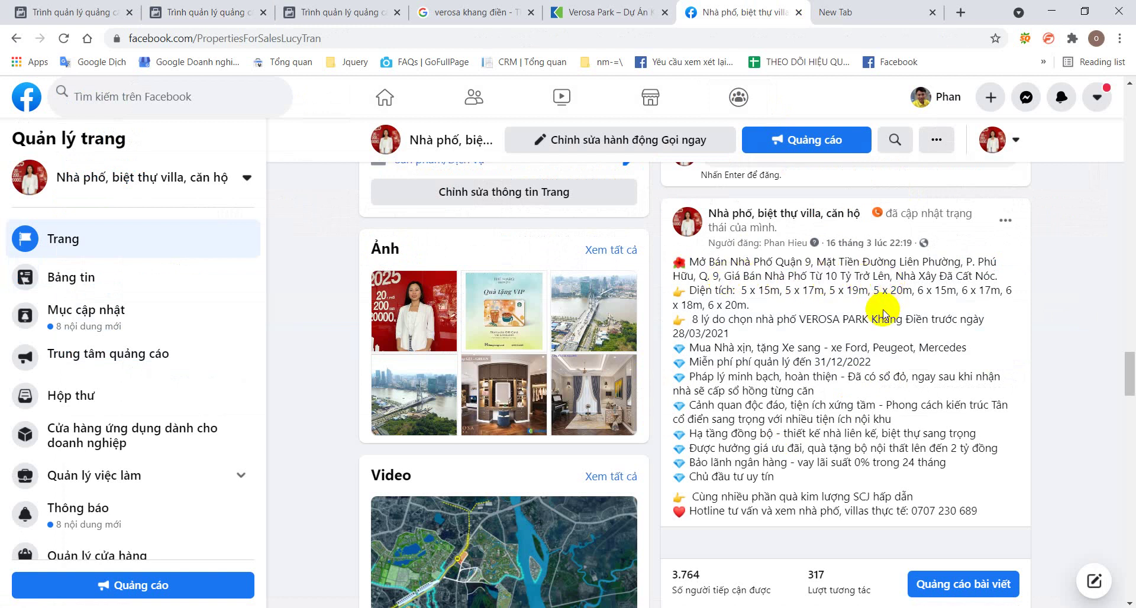
# Compare the cost per result of the Aqua campaigns with that of the verosa campaigns.
pyautogui.click(340, 11)
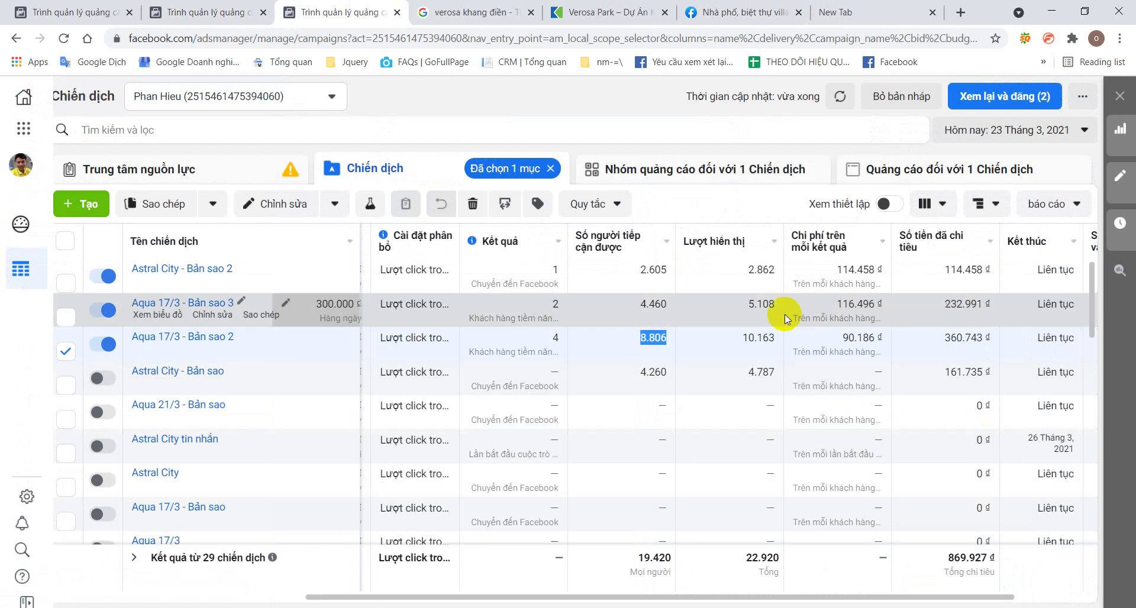
pyautogui.click(183, 12)
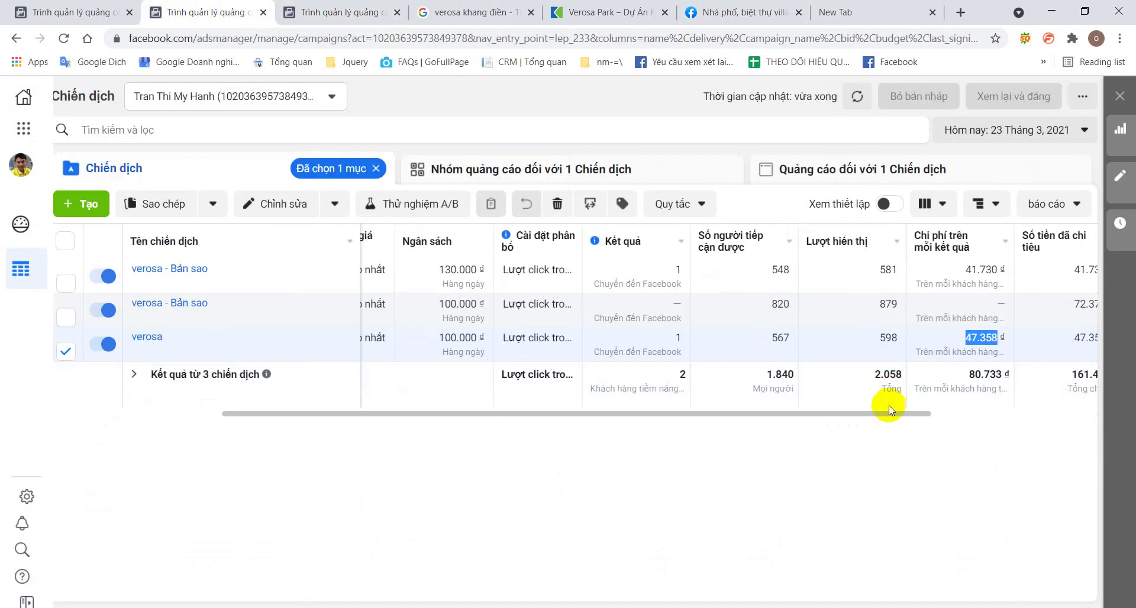
pyautogui.click(865, 476)
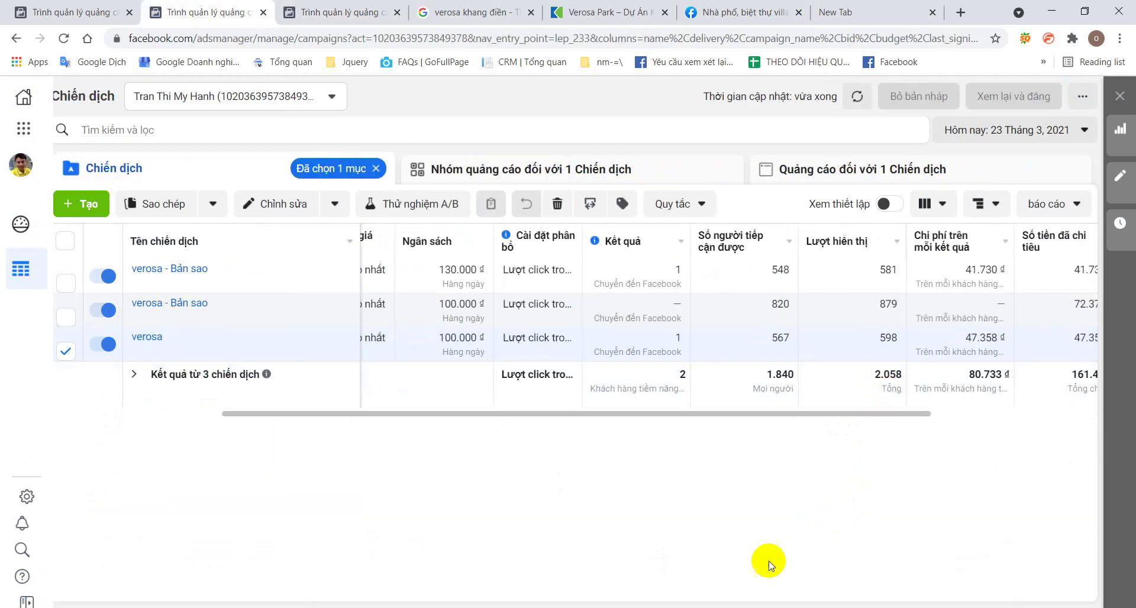